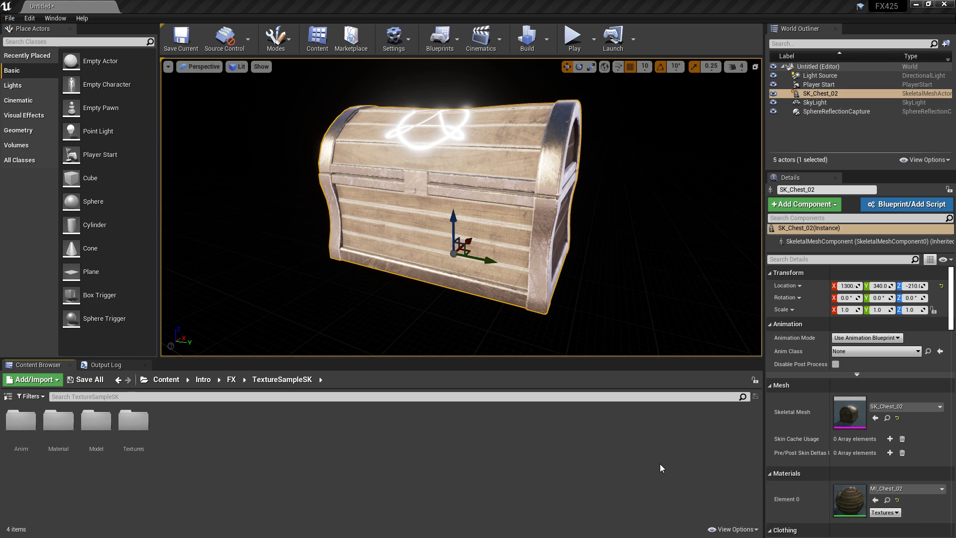
Inspect the SK_Chest_02 mesh and the M_Chest_02 material graph in the chest asset folders.
double_click(96, 422)
double_click(15, 428)
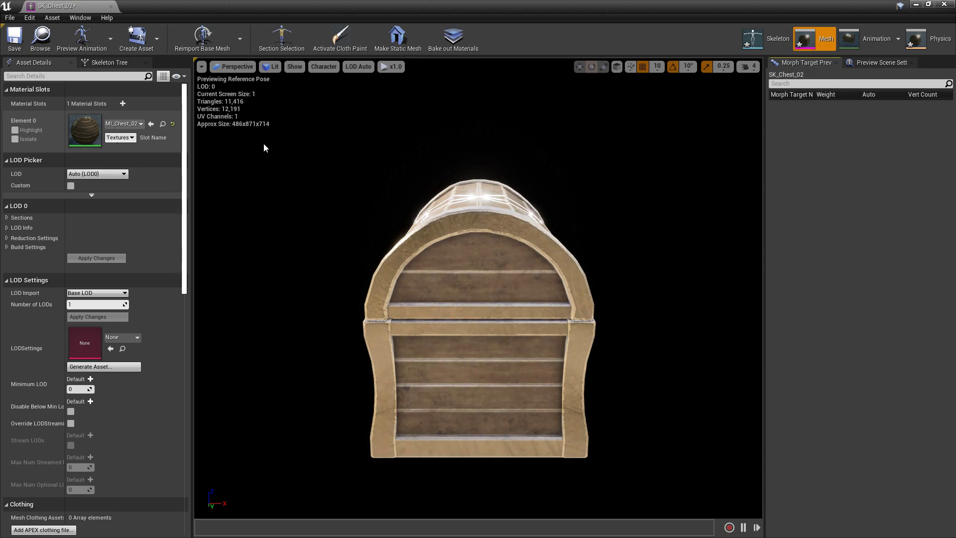
left_click(949, 6)
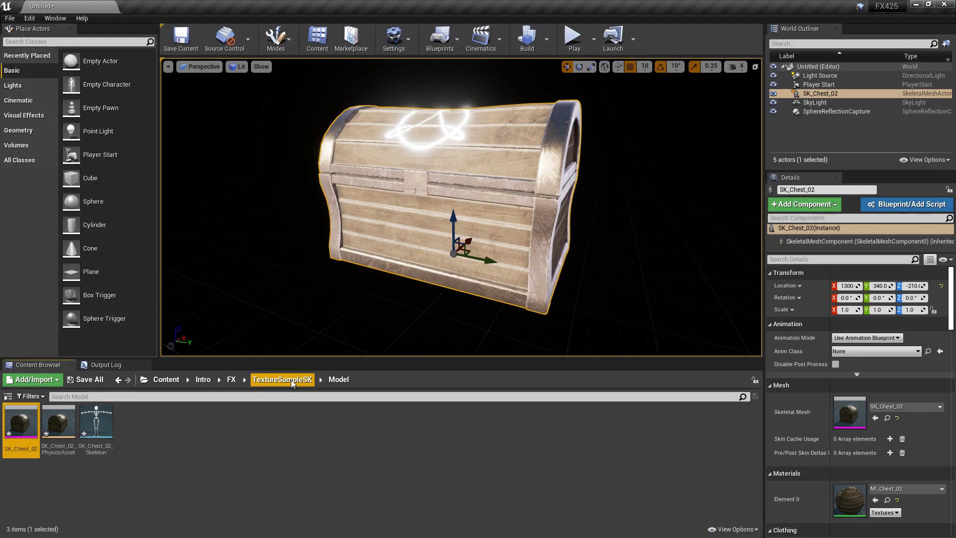
left_click(282, 380)
double_click(72, 441)
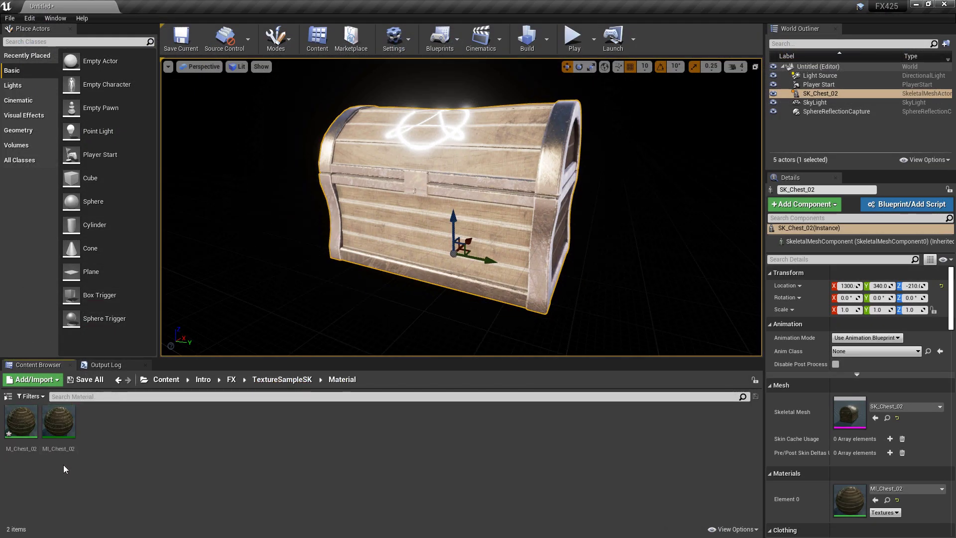
double_click(21, 426)
scroll(623, 228, "down", 2)
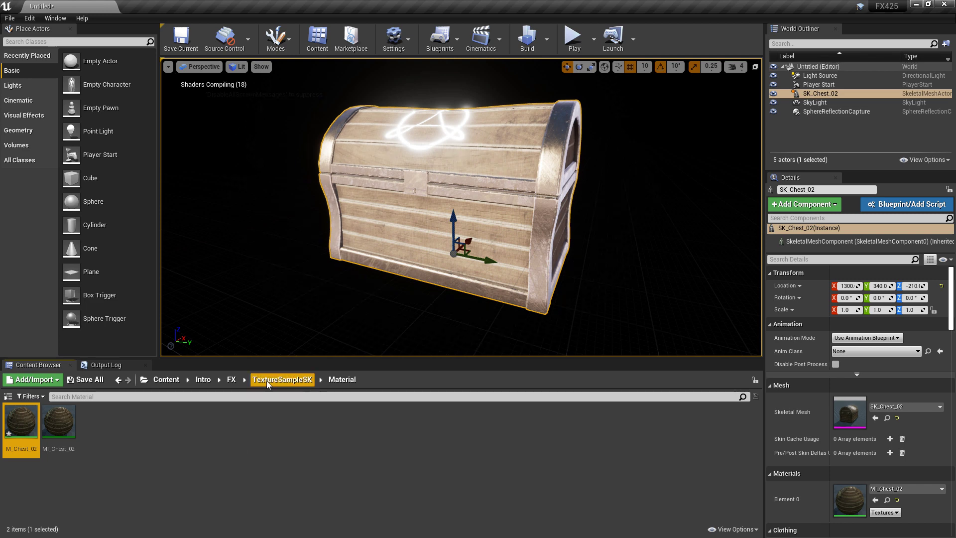
Browse the Textures and Anim folders, then return to TextureSampleSK.
left_click(268, 380)
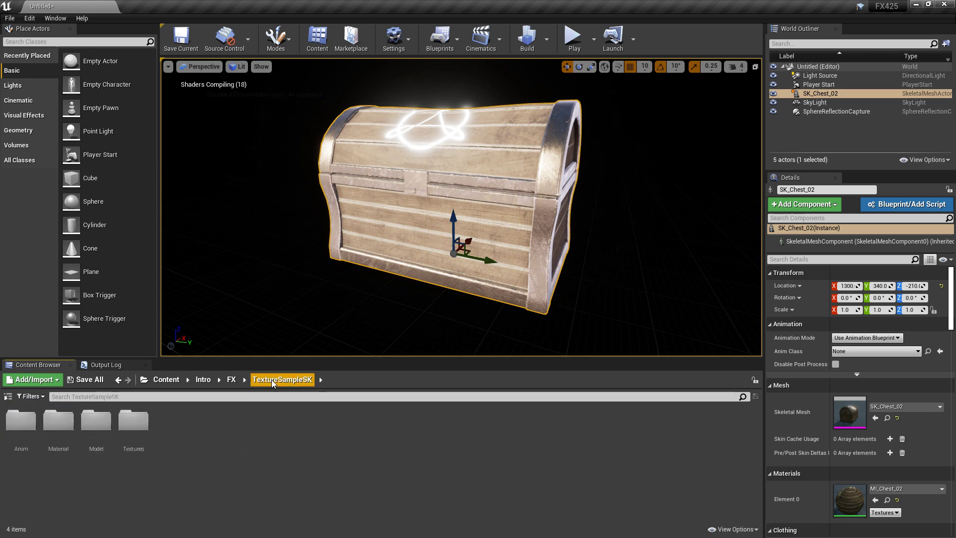
double_click(134, 422)
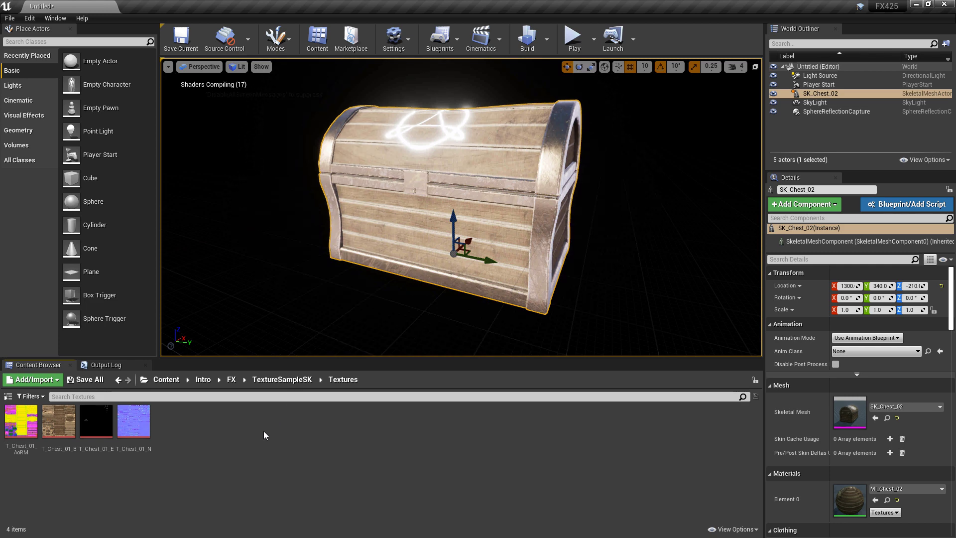
left_click(287, 379)
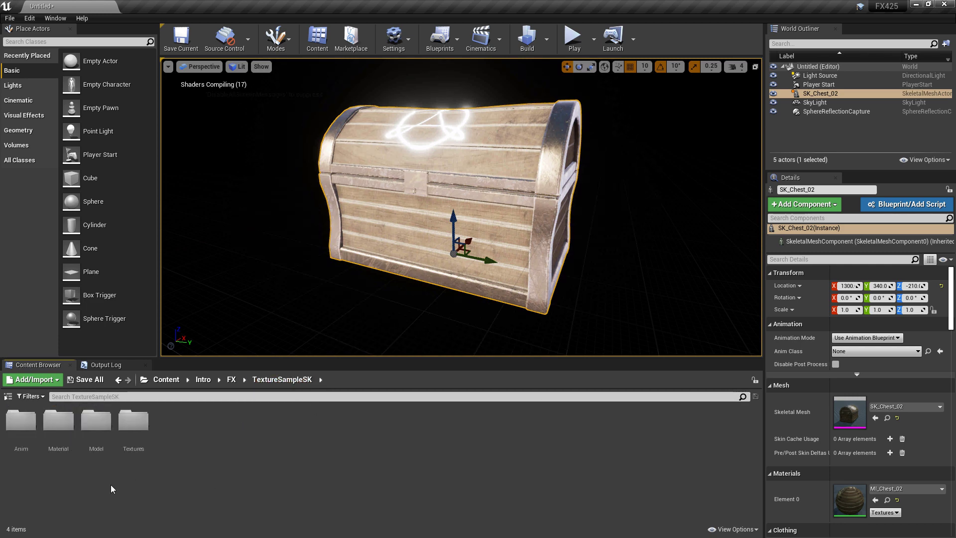
double_click(21, 423)
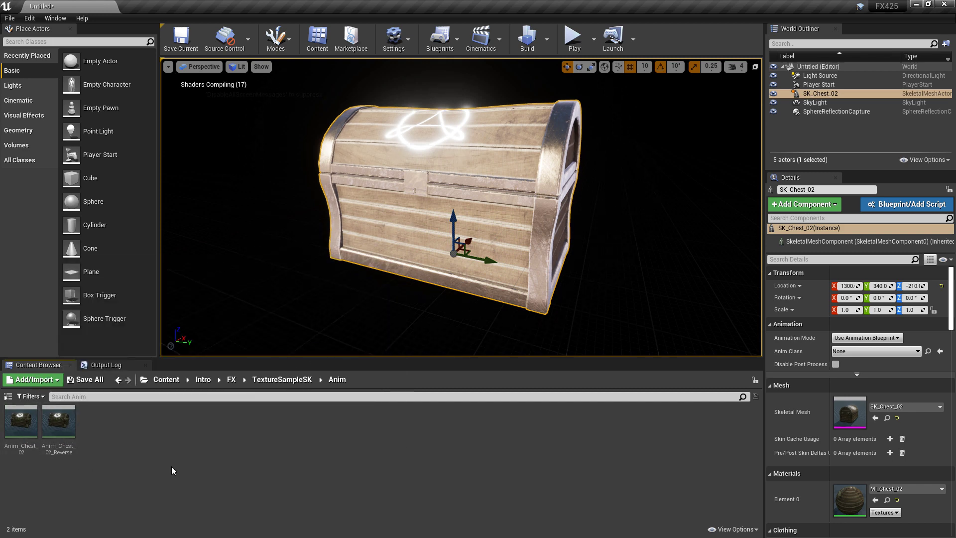
left_click(280, 381)
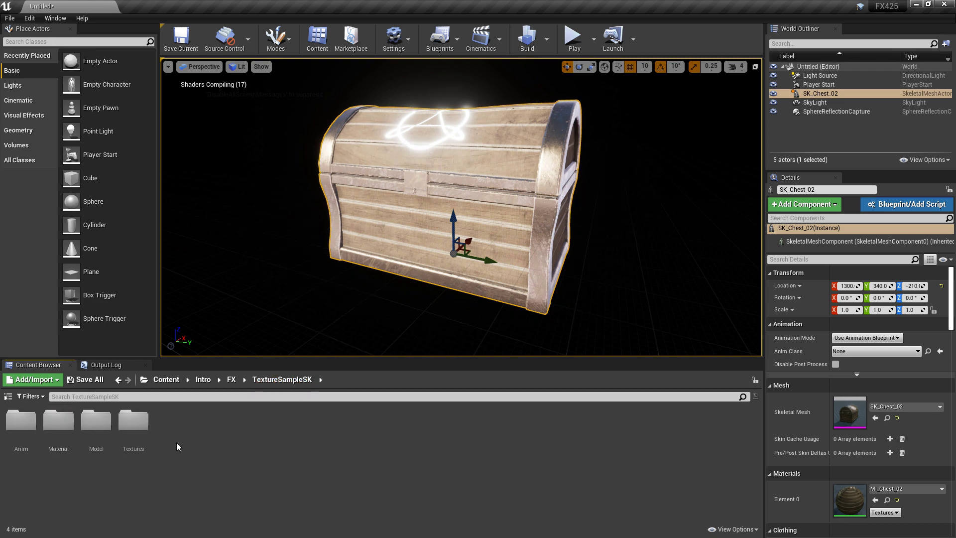
Create a Niagara emitter from the Empty template and name it NE_Chest_01.
right_click(186, 424)
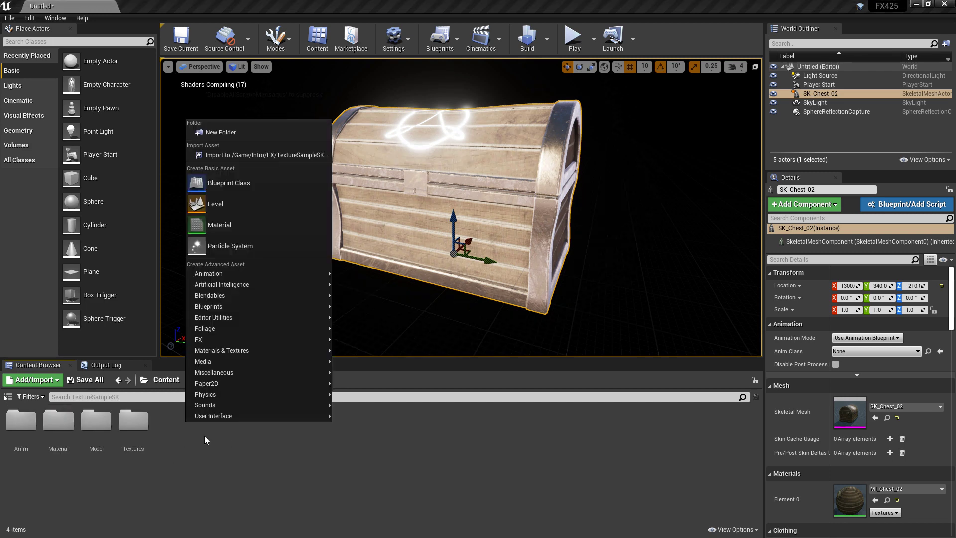
mouse_move(225, 339)
left_click(401, 383)
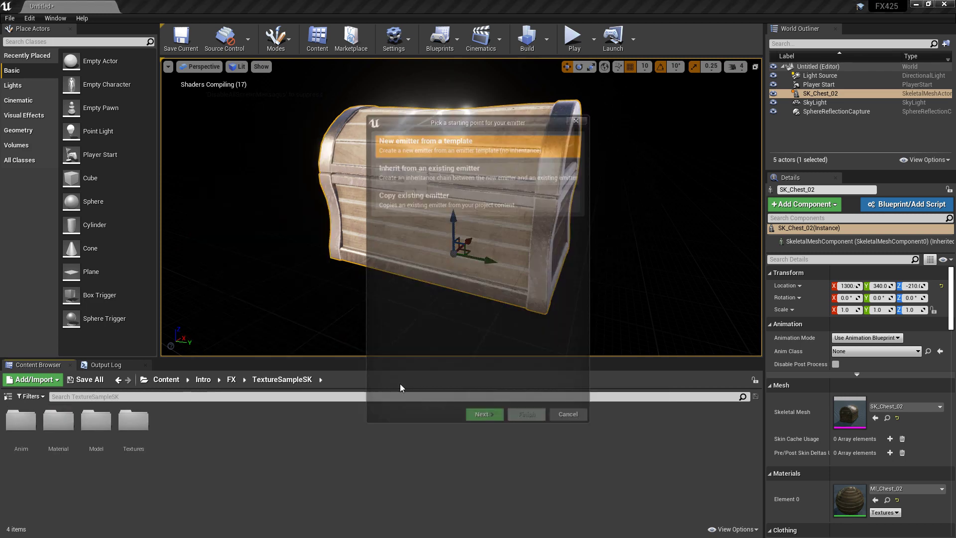
left_click(478, 418)
left_click(475, 309)
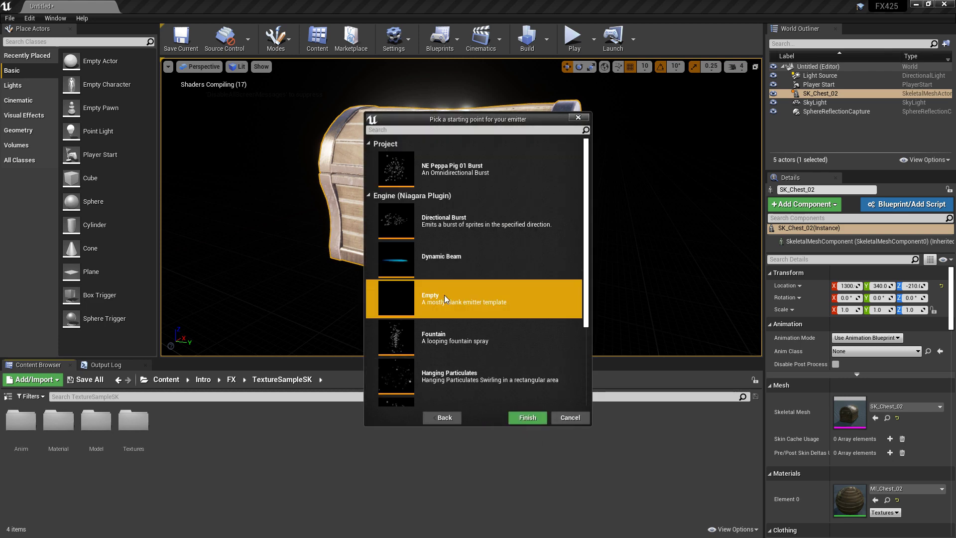
left_click(527, 418)
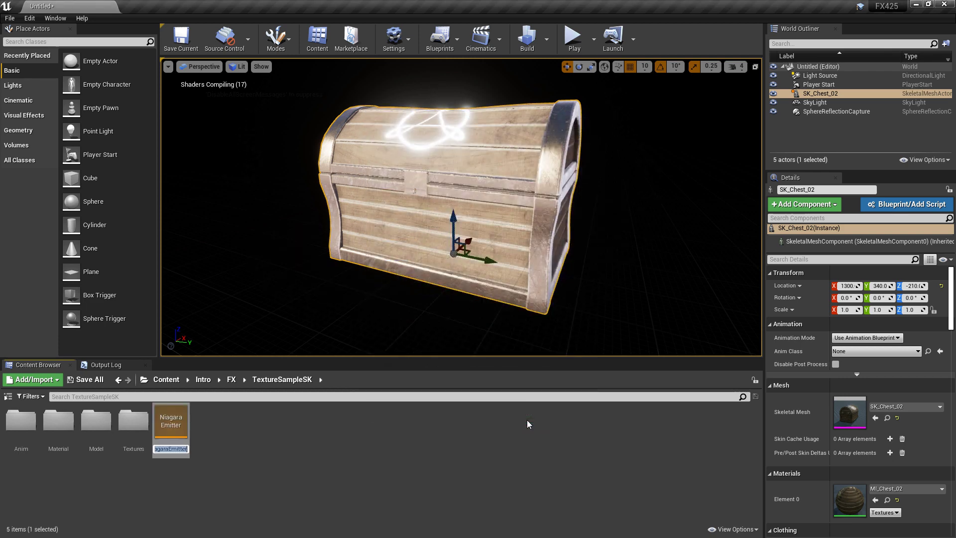
type("NE")
type("_")
type("Chest")
type("_01")
key("Return")
Open and save NE_Chest_01, then add a Spawn Rate module set to 3000 under Emitter Update.
double_click(171, 424)
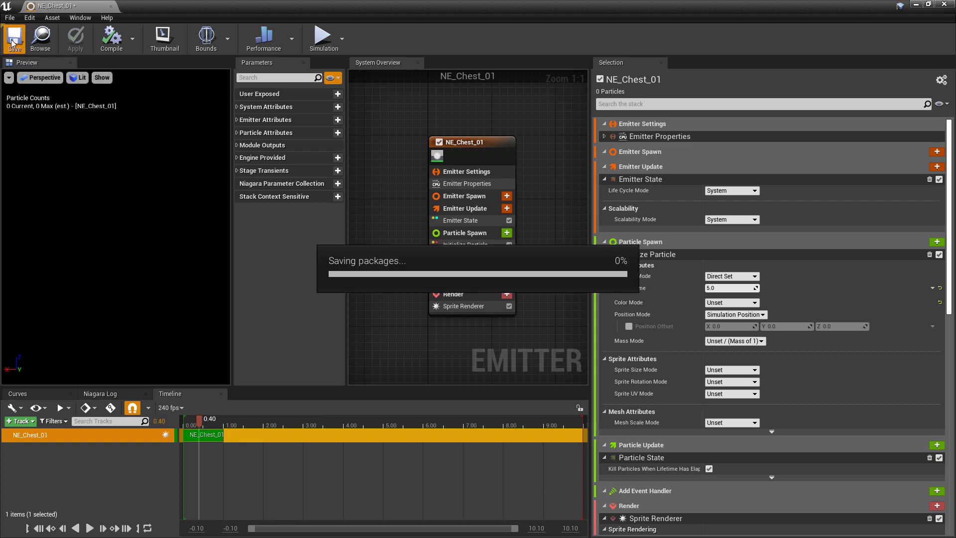
left_click(12, 44)
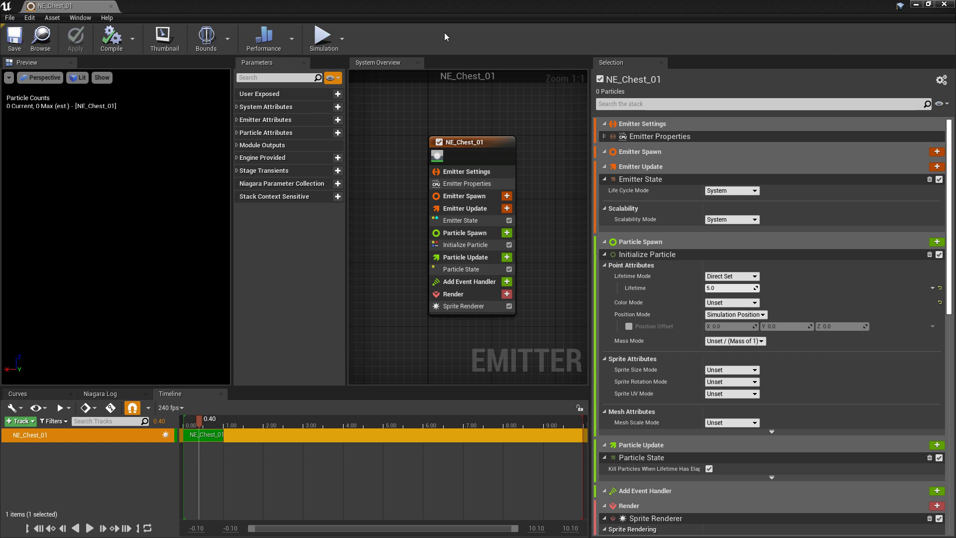
left_click(508, 208)
type("spw")
key("BackSpace")
type("a")
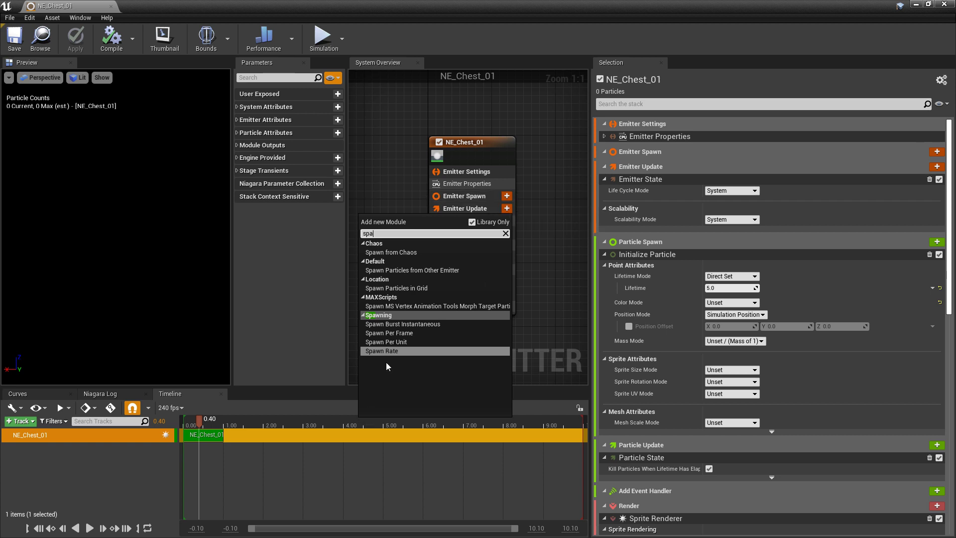
left_click(382, 351)
left_click(725, 136)
type("3000")
key("Return")
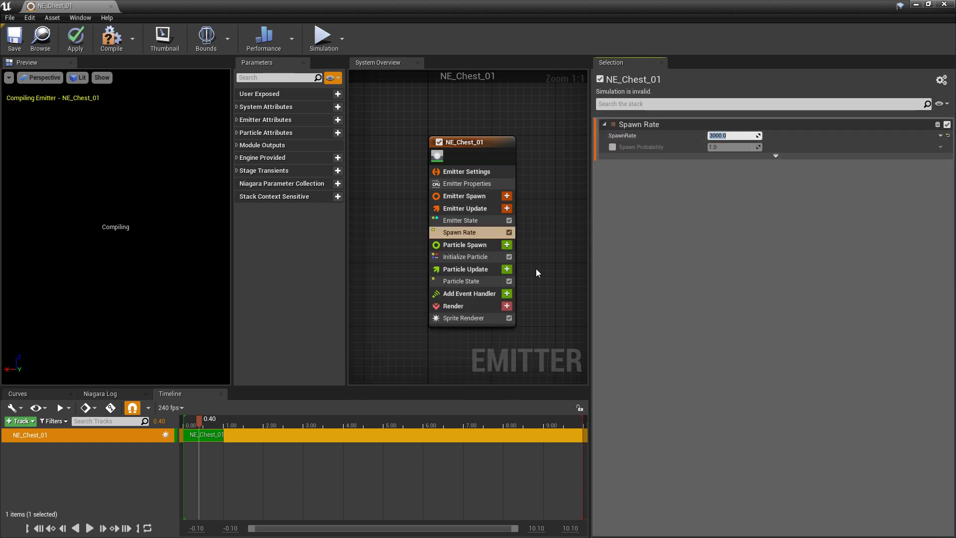
Browse the Location module category for the Particle Spawn stage.
left_click(507, 244)
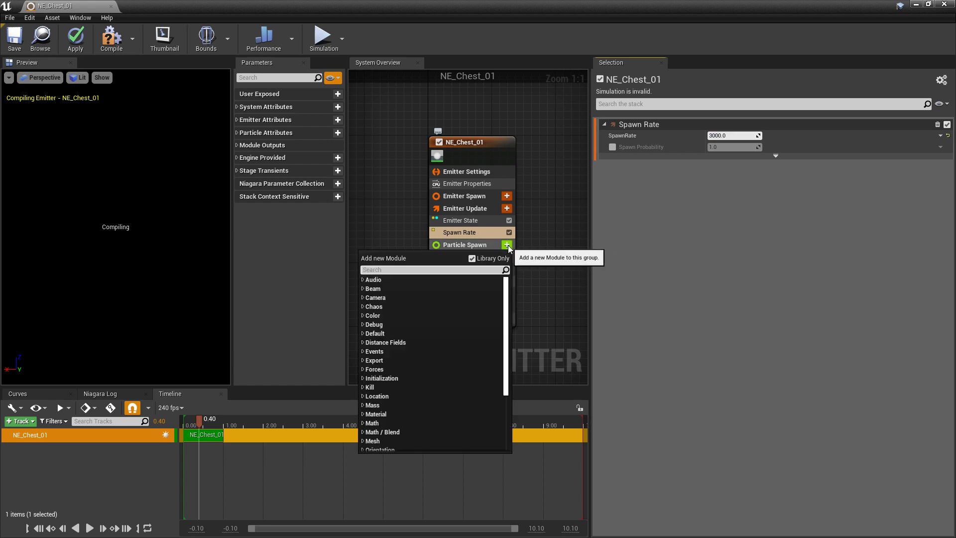
left_click(364, 396)
scroll(416, 406, "down", 3)
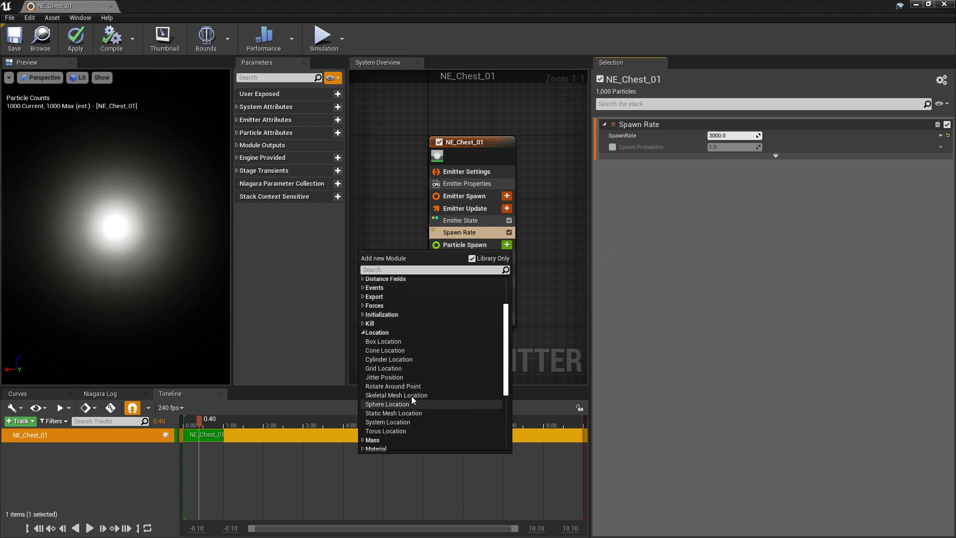
Add Skeletal Mesh Location to Particle Spawn, set its preview mesh to SK_Chest_02, and save.
left_click(399, 396)
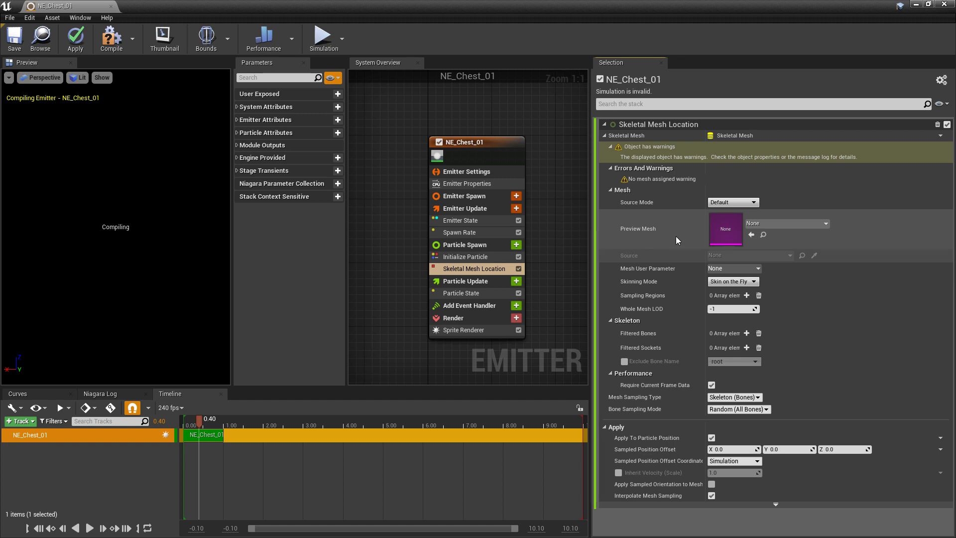
left_click(779, 228)
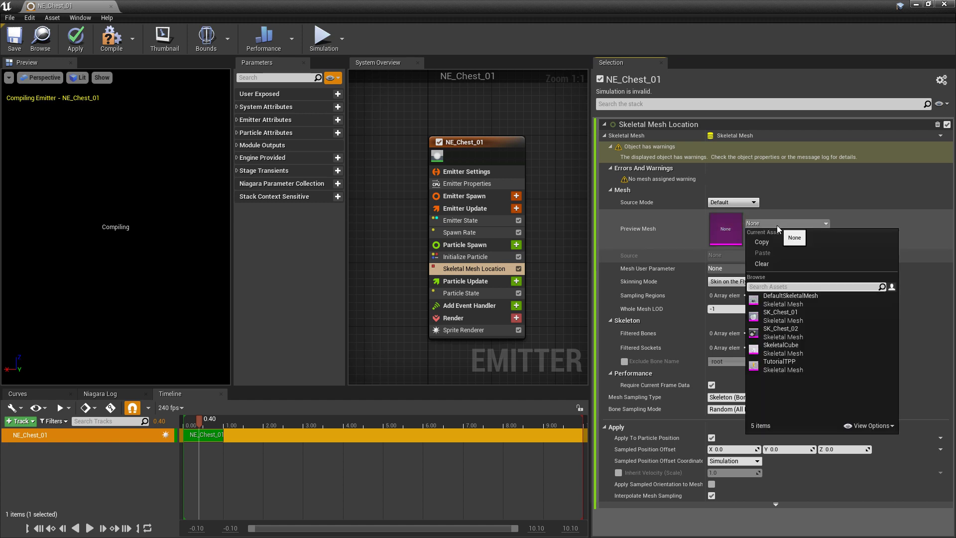
left_click(800, 335)
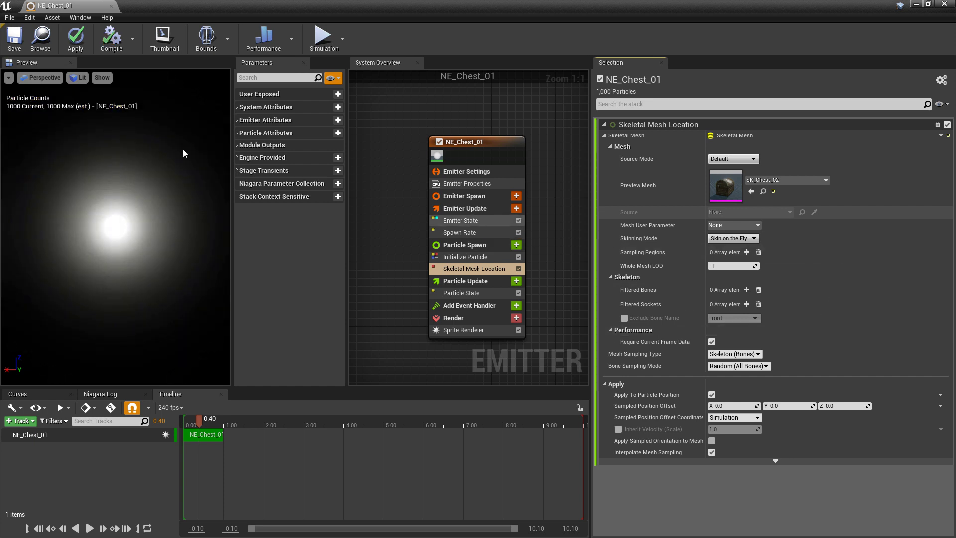
left_click(13, 40)
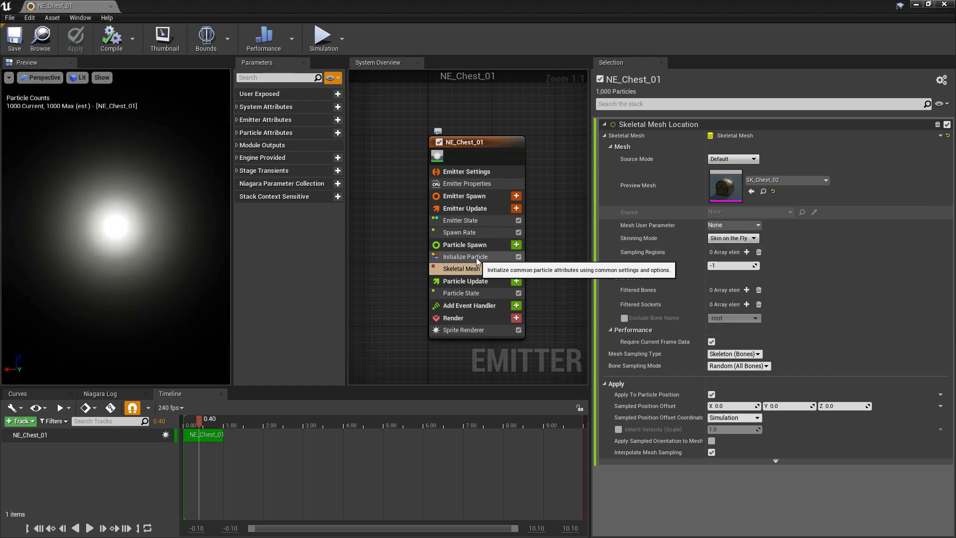
Set Initialize Particle's sprite size mode to Uniform with size 1.0 and apply.
left_click(471, 257)
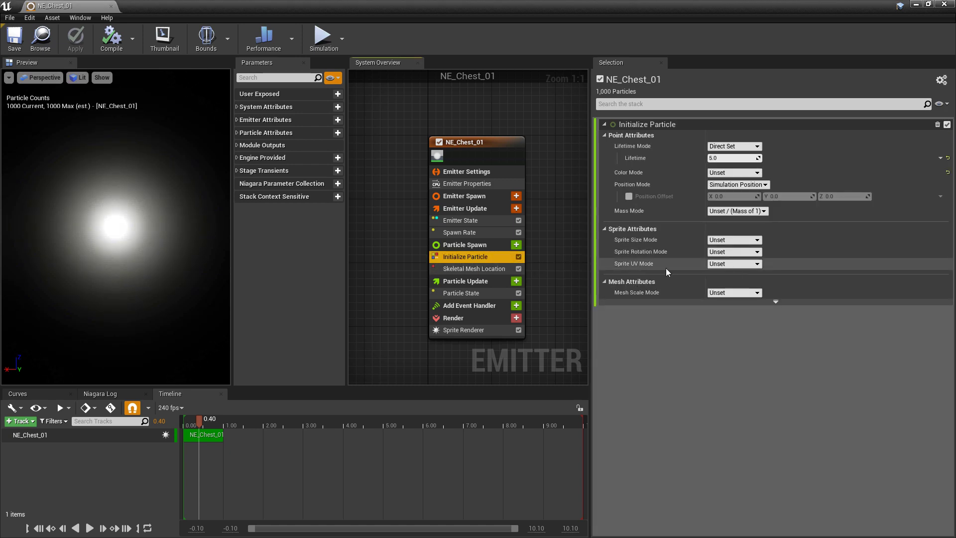
left_click(729, 240)
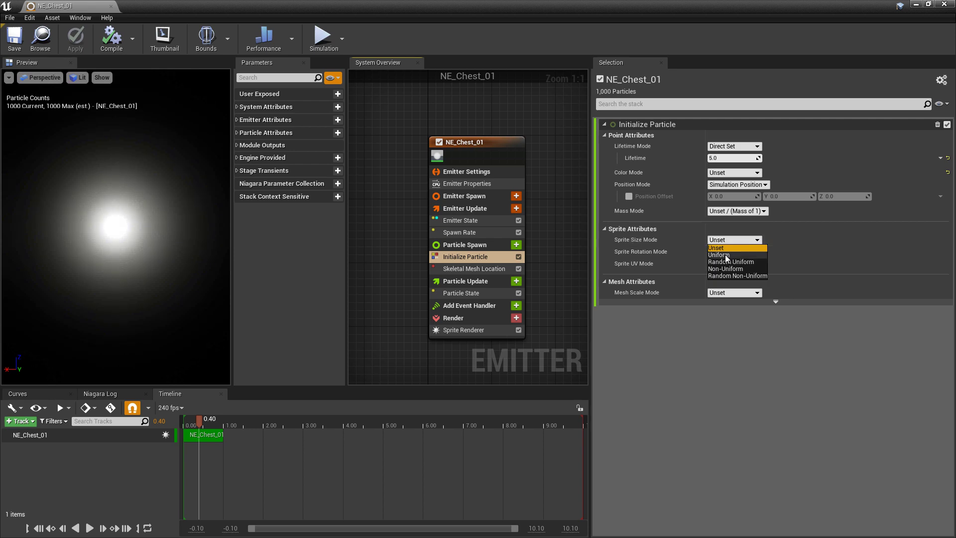
left_click(727, 256)
left_click(727, 252)
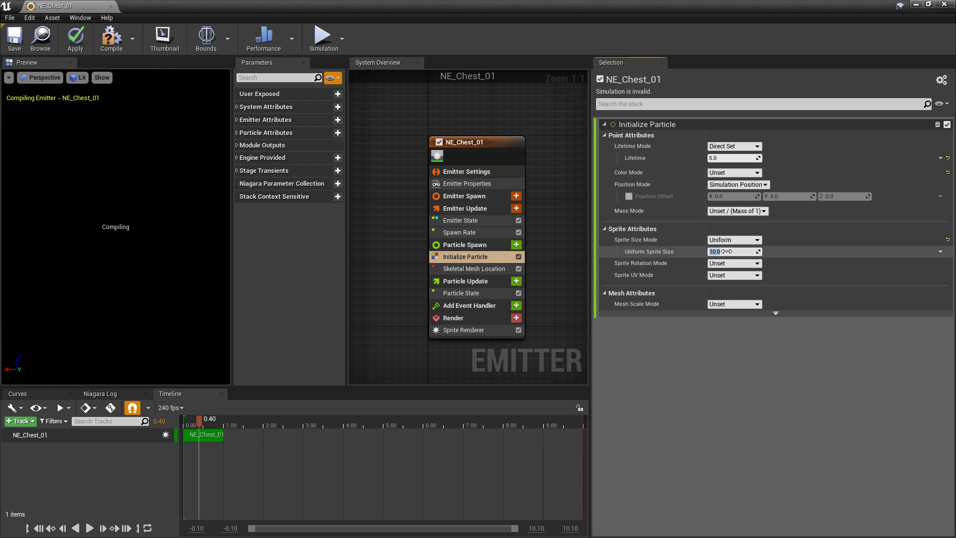
left_click(75, 40)
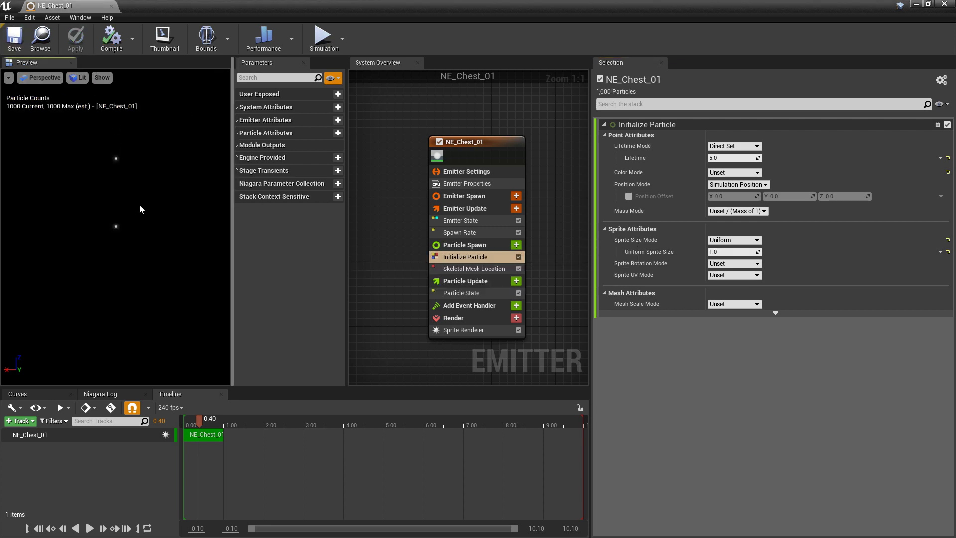
left_click_drag(139, 207, 154, 184)
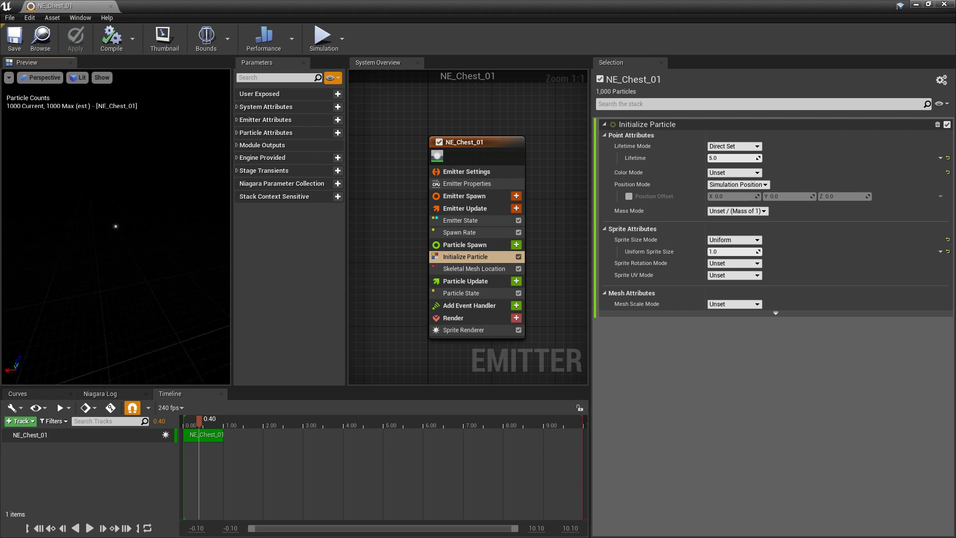
Set Skeletal Mesh Location's sampling type to Surface (Triangles), apply, and inspect the preview.
left_click(473, 268)
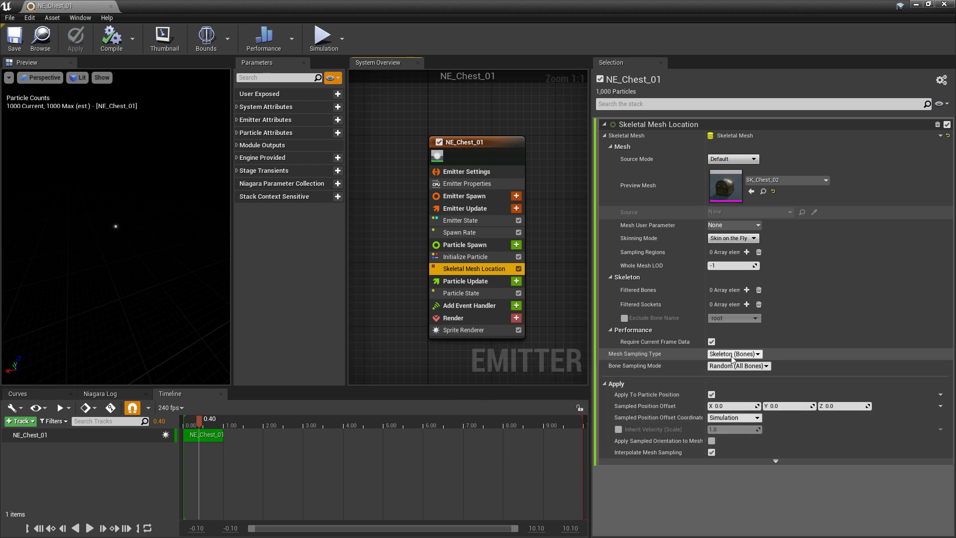
left_click(720, 355)
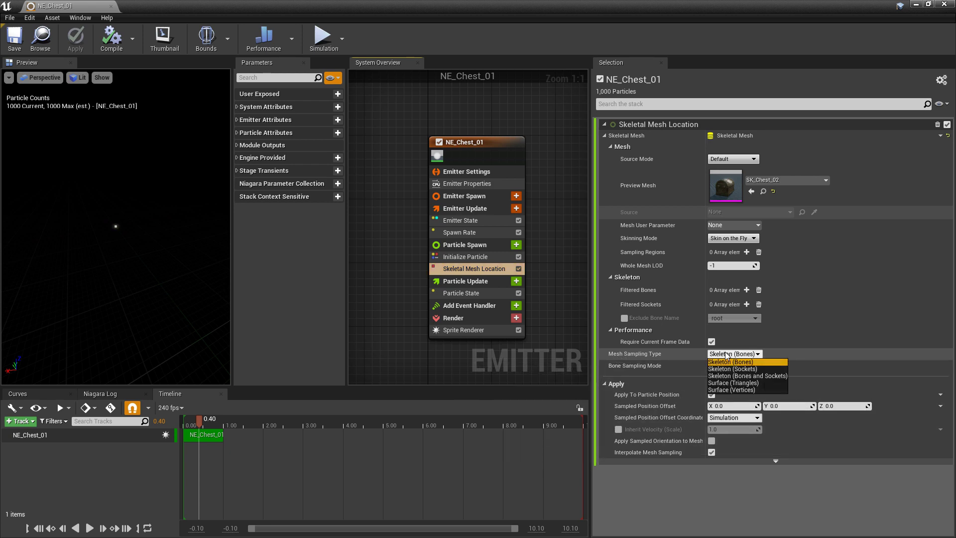
left_click(728, 384)
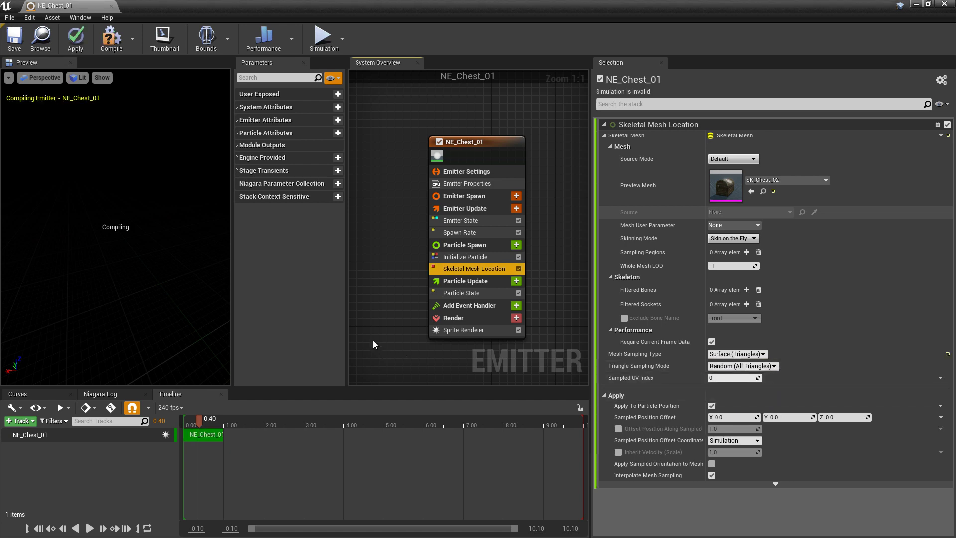
left_click(15, 40)
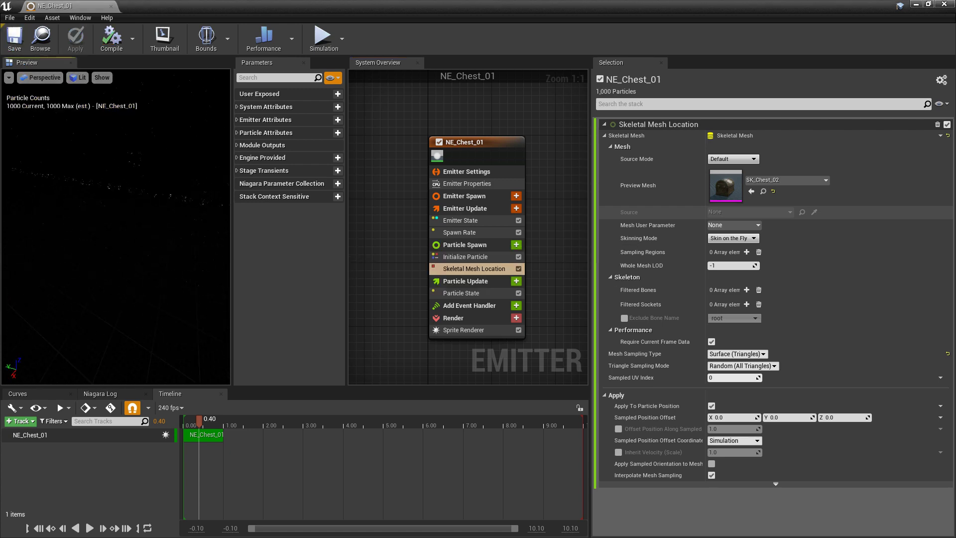
left_click_drag(112, 294, 111, 294)
Change Initialize Particle's Uniform Sprite Size to 3.0, then to 4.0.
left_click(485, 257)
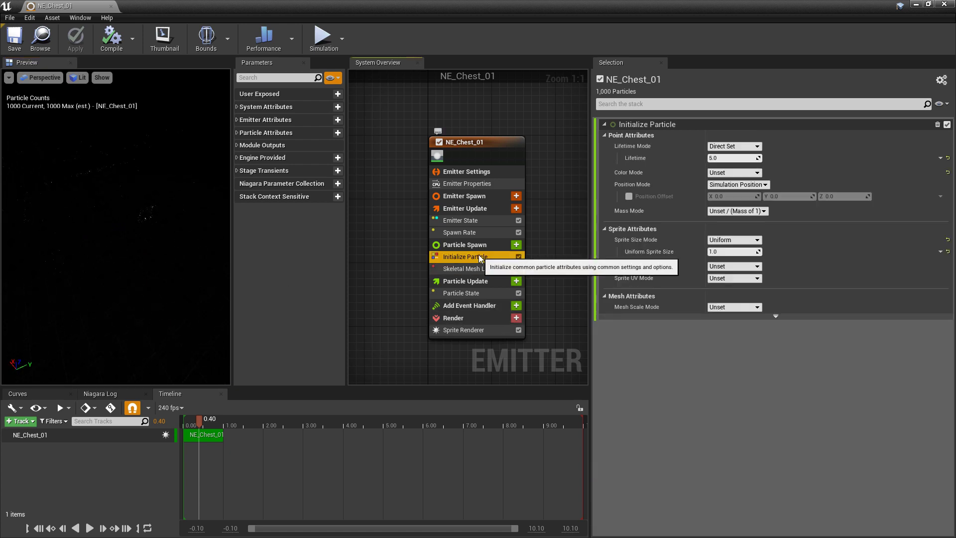
left_click(721, 251)
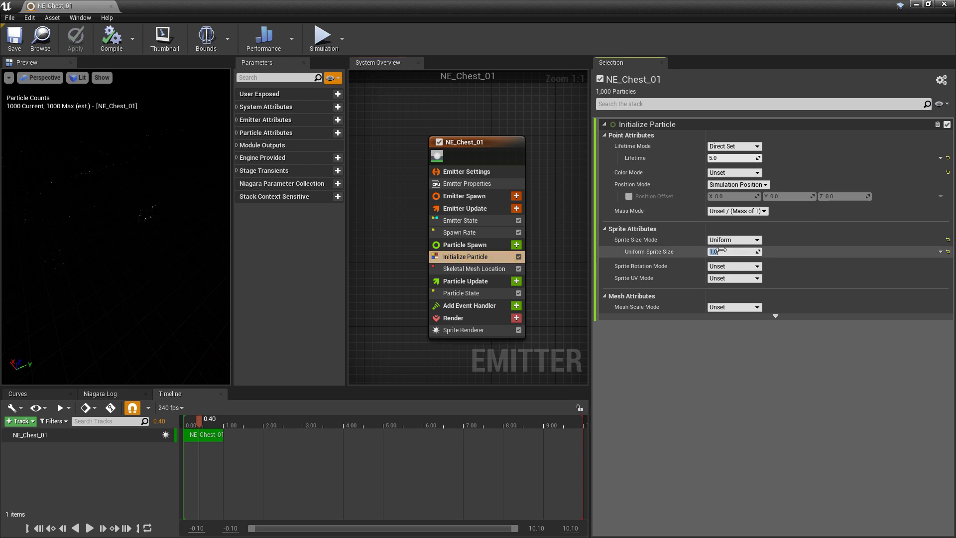
type("3")
key("Return")
type("4")
key("Return")
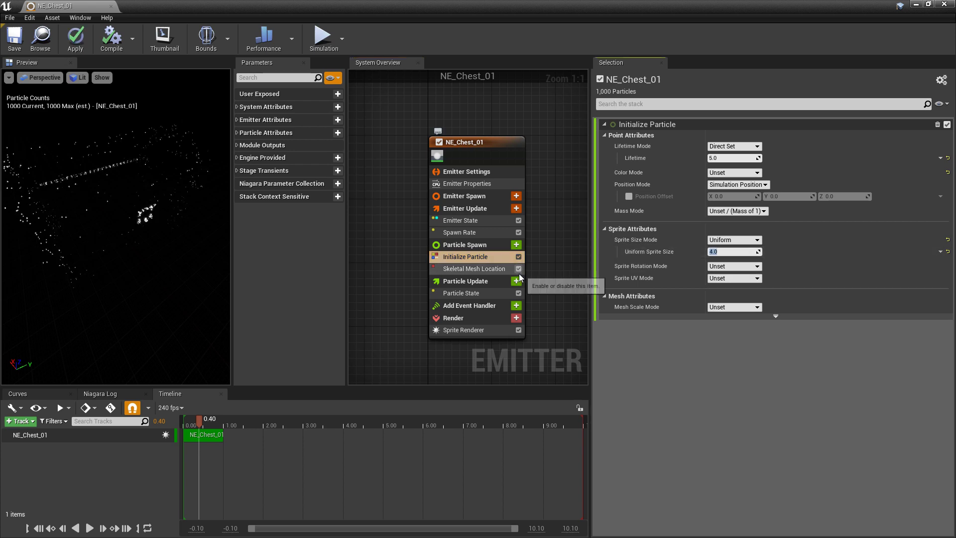
Search 'text' in Particle Spawn's module list and add Sample Texture.
left_click(516, 246)
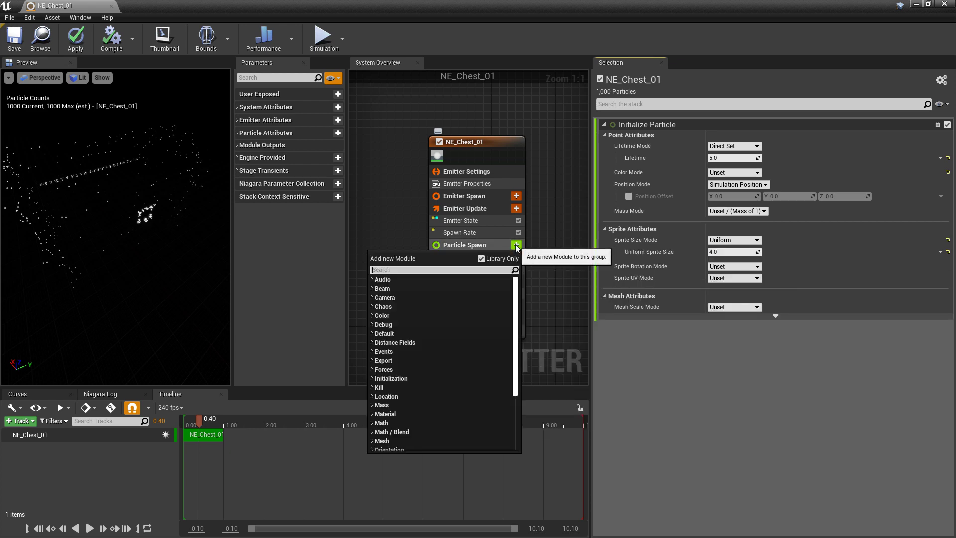
type("text")
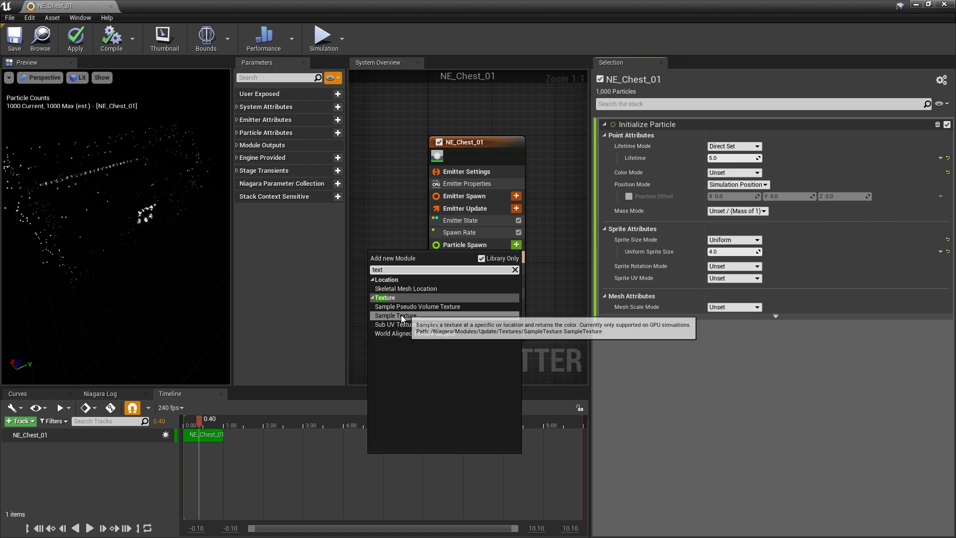
left_click(403, 316)
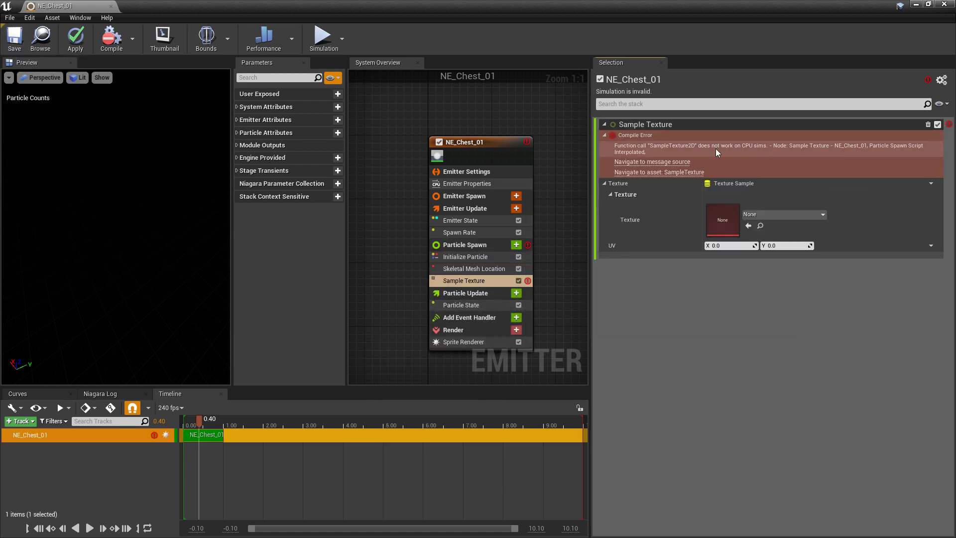
Switch Sim Target to GPUCompute Sim and enable Fixed Bounds in Emitter Properties.
left_click(494, 184)
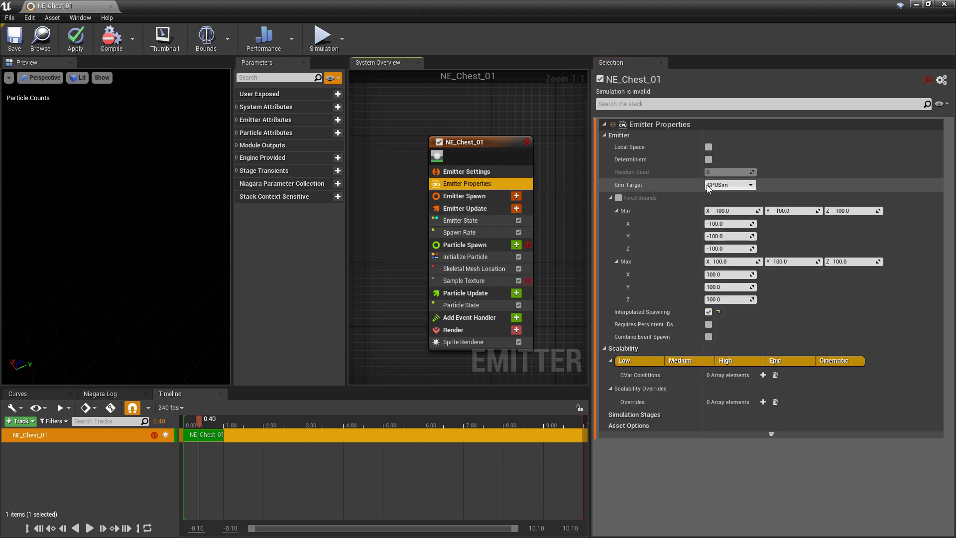
left_click(730, 185)
left_click(717, 200)
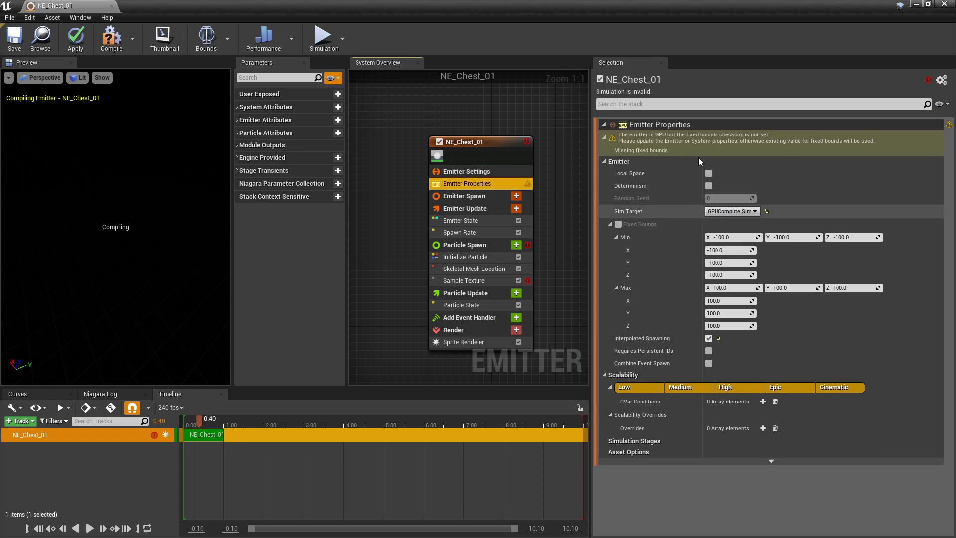
left_click(620, 225)
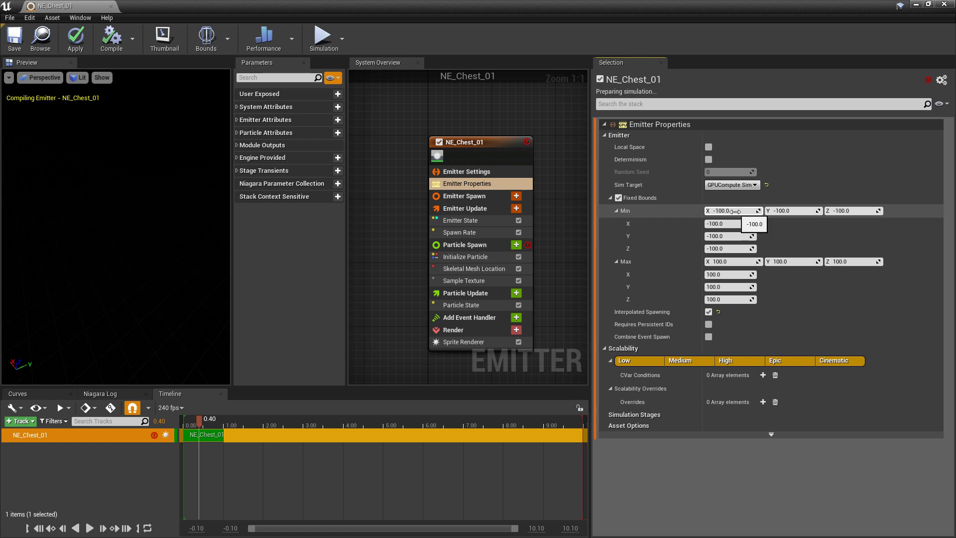
Set fixed bounds Min to -300 on X, Y, Z and Max to 300 on X and Y.
left_click(732, 211)
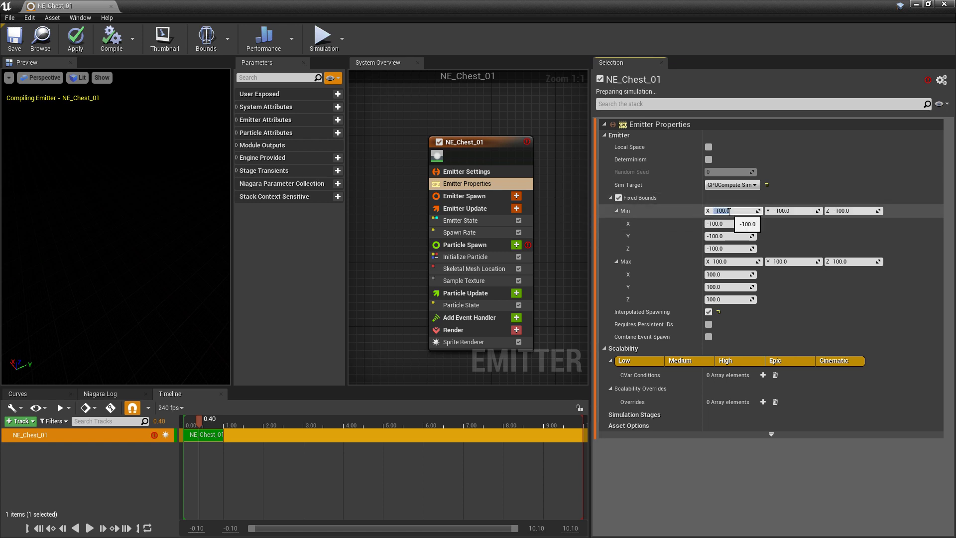
type("-300")
key("Tab")
type("-300")
key("Tab")
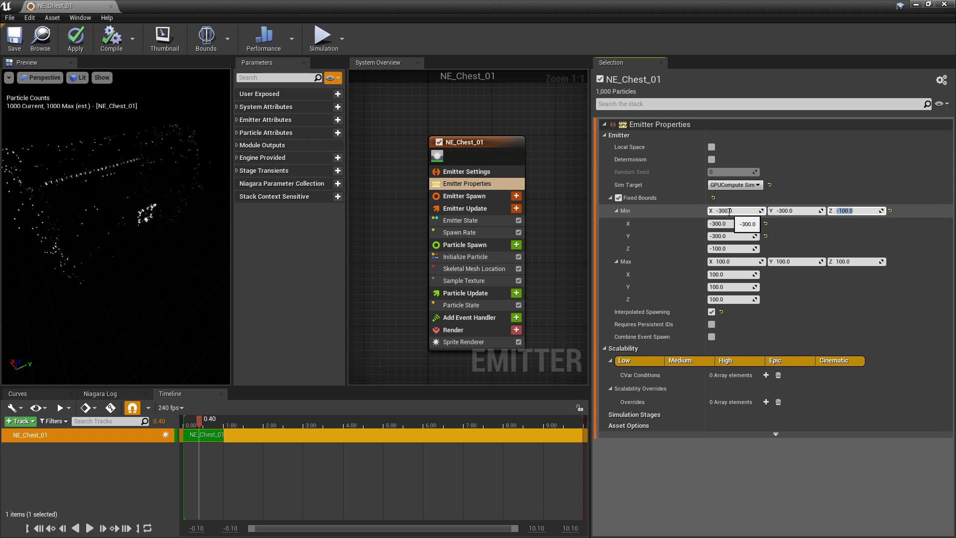
type("-300")
key("Return")
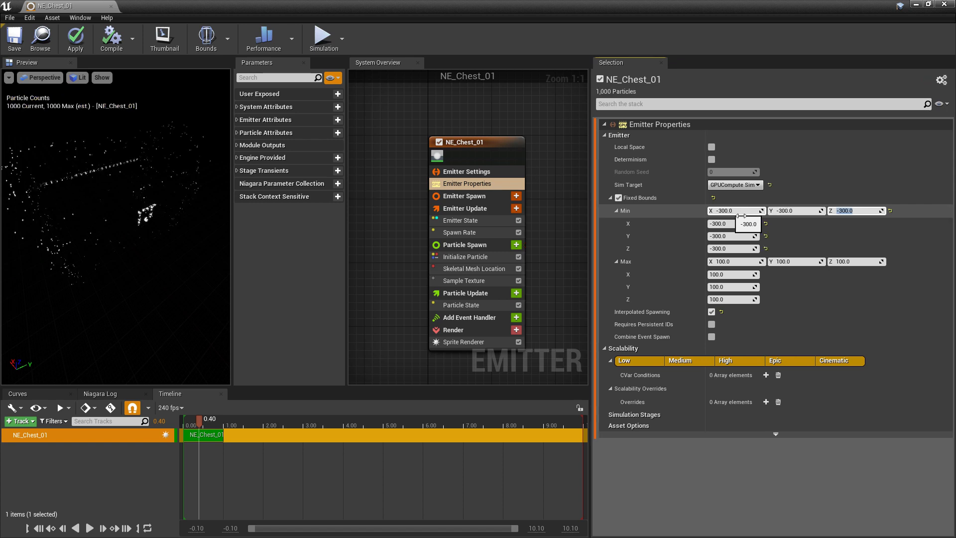
left_click(742, 261)
type("300")
key("Tab")
type("300")
key("Tab")
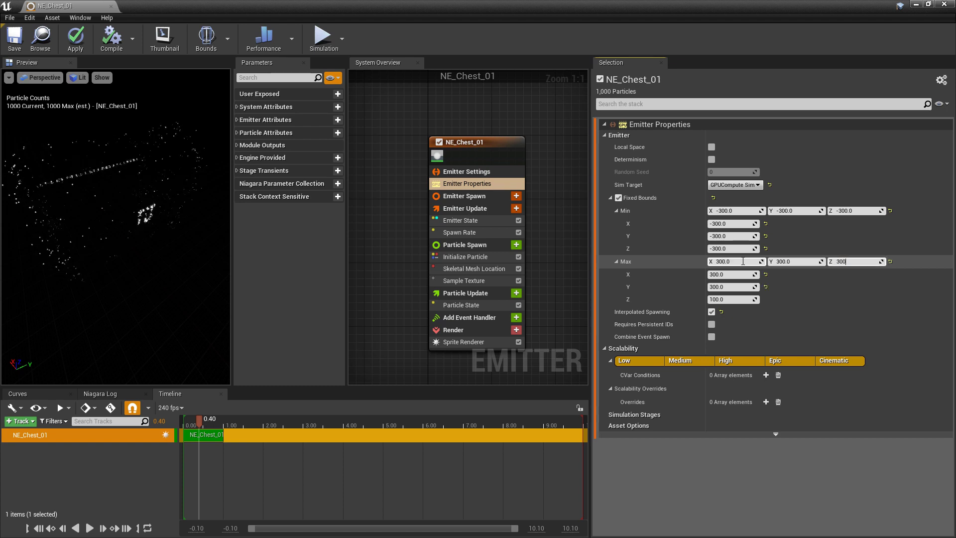
Enter 300 for the Max Z bound and set Sample Texture's texture to T_Chest_01_E.
type("300")
left_click(464, 280)
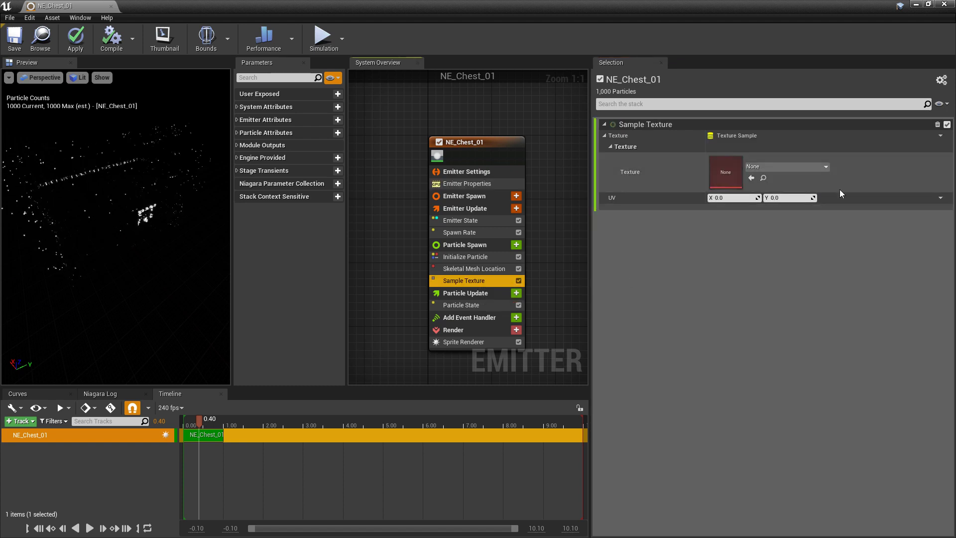
left_click(772, 167)
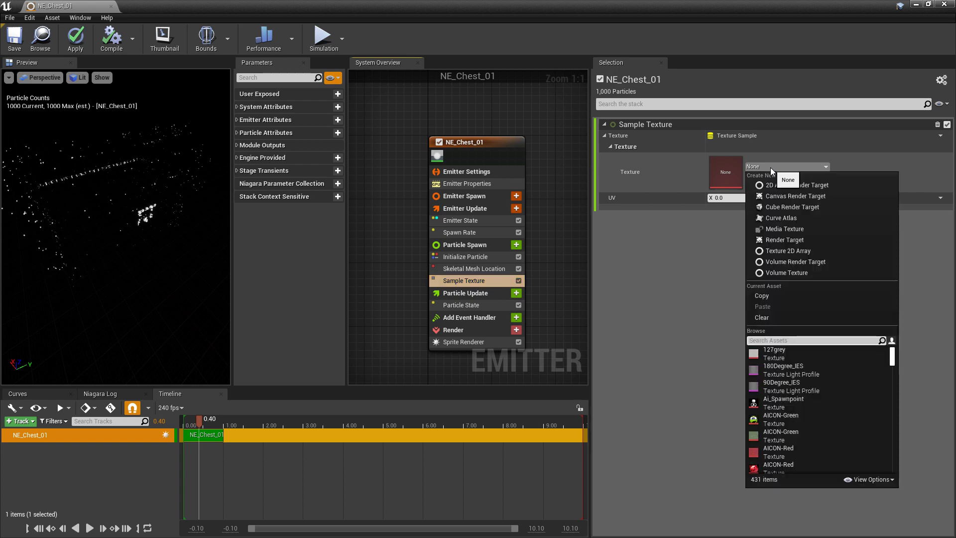
type("st")
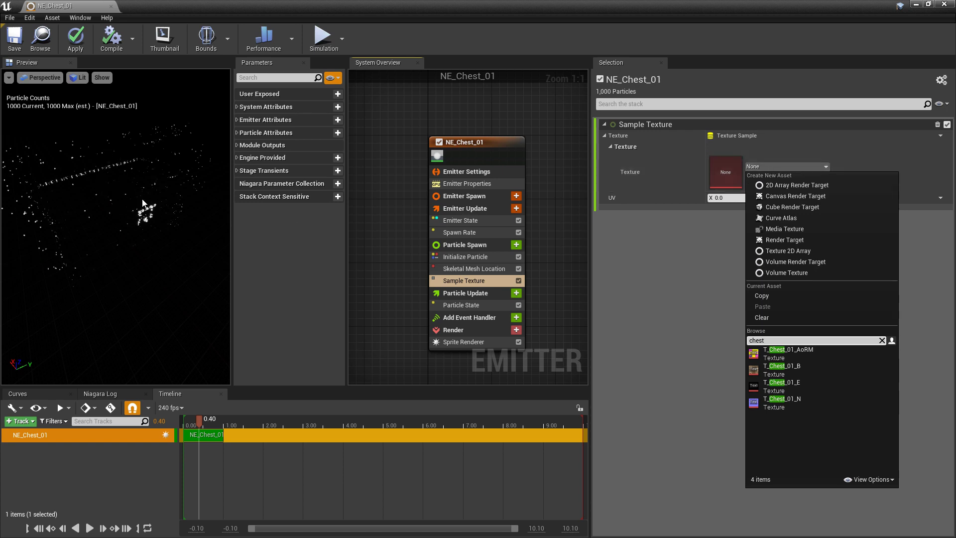
left_click(816, 386)
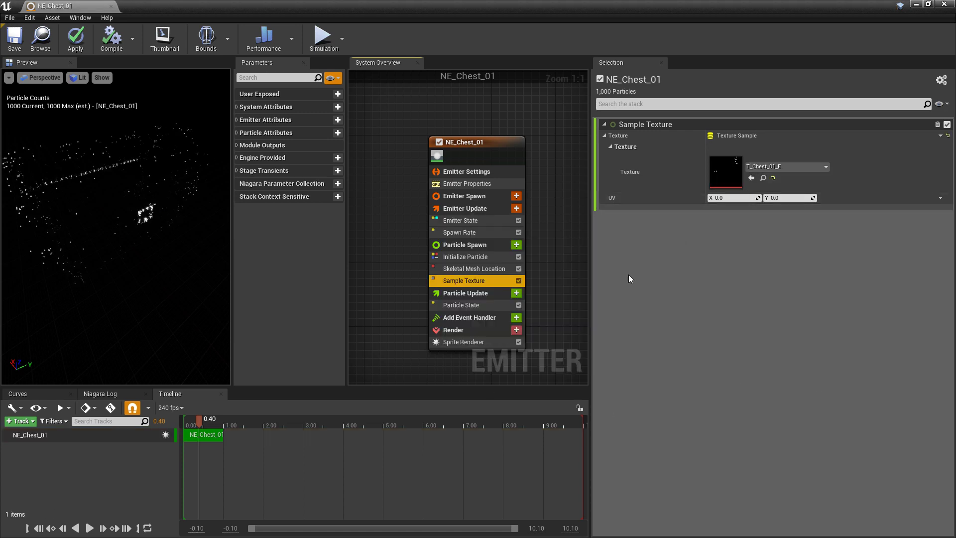
Enable Show Parameter Writes in the stack view options and expand the list.
left_click(944, 103)
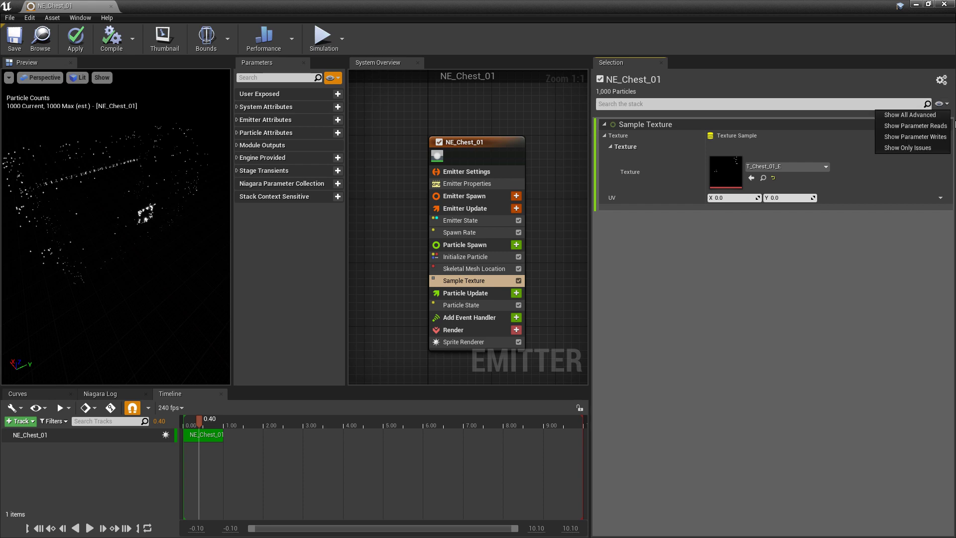
left_click(896, 138)
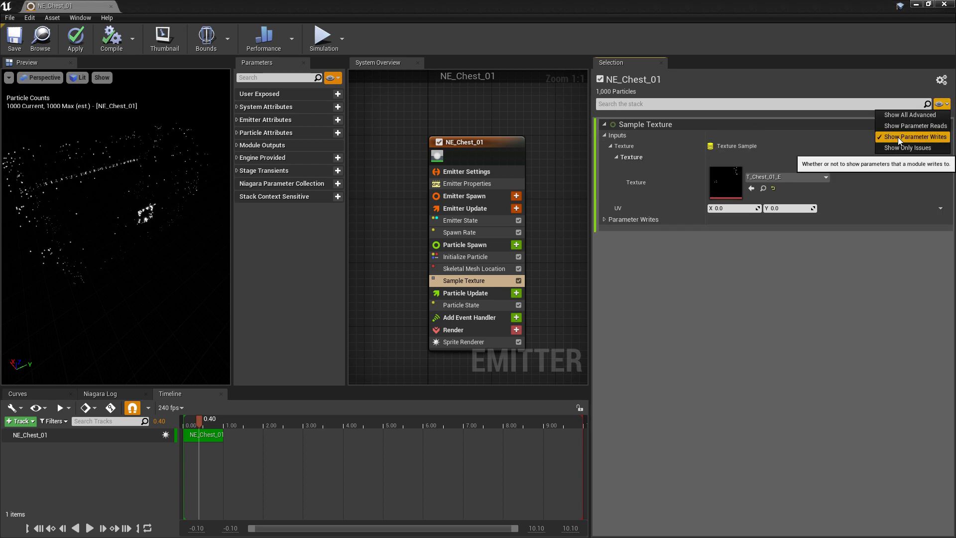
left_click(604, 220)
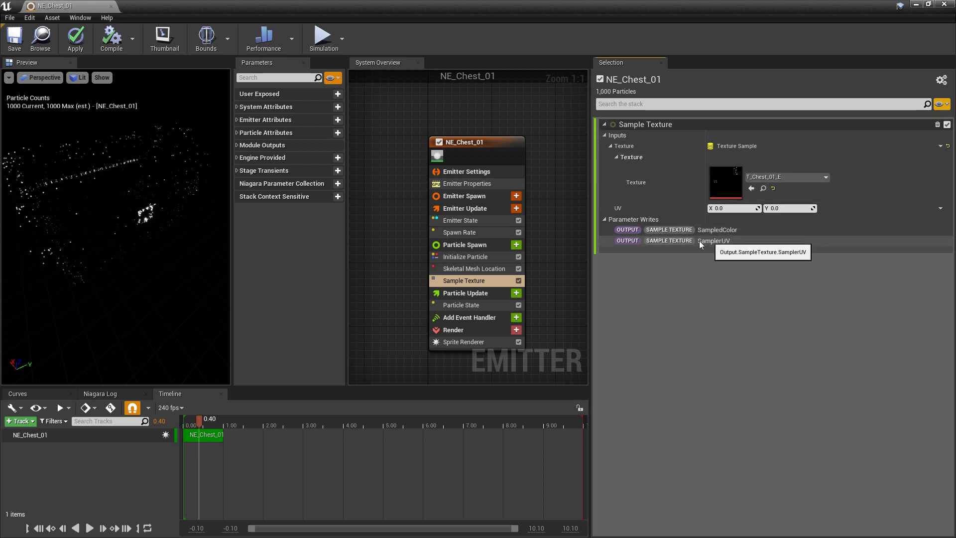
Expand Skeletal Mesh Location's Parameter Writes to review its outputs.
left_click(486, 268)
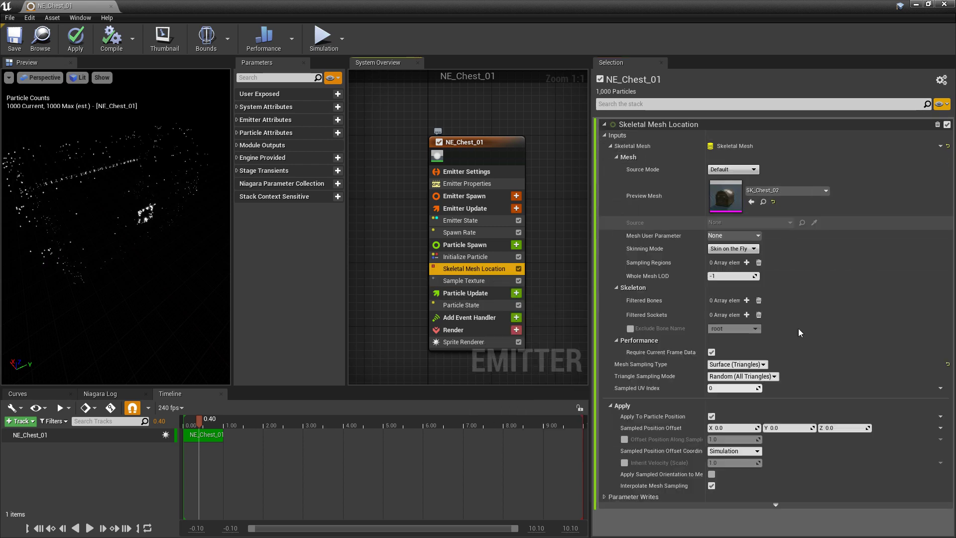
left_click(605, 497)
scroll(653, 448, "down", 4)
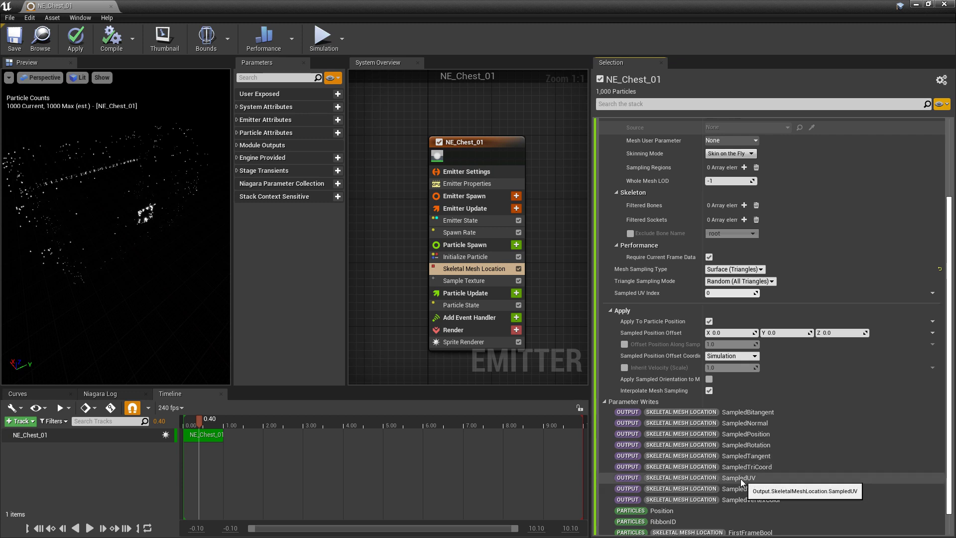
Link Sample Texture's UV input to SampledUV, found by searching 'sam'.
left_click(467, 282)
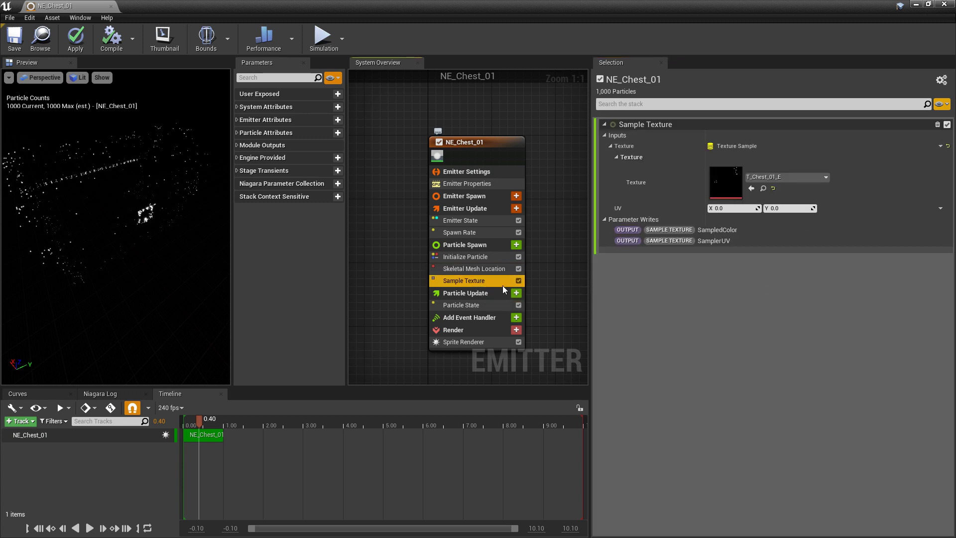
left_click(940, 209)
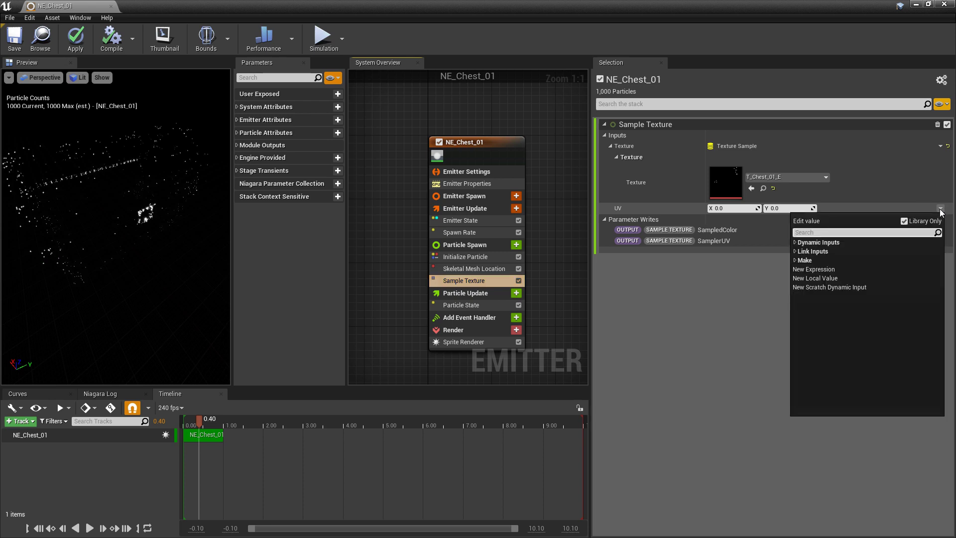
type("sam")
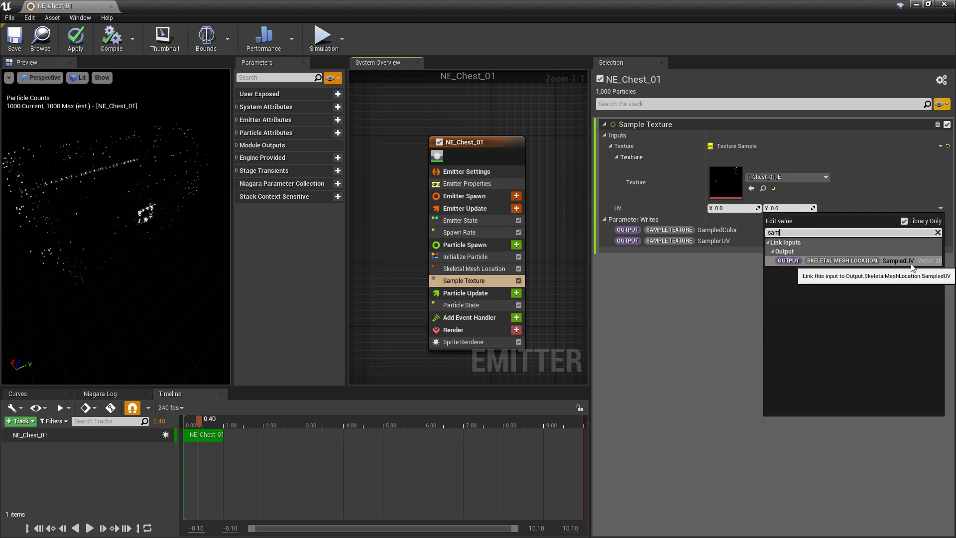
left_click(870, 261)
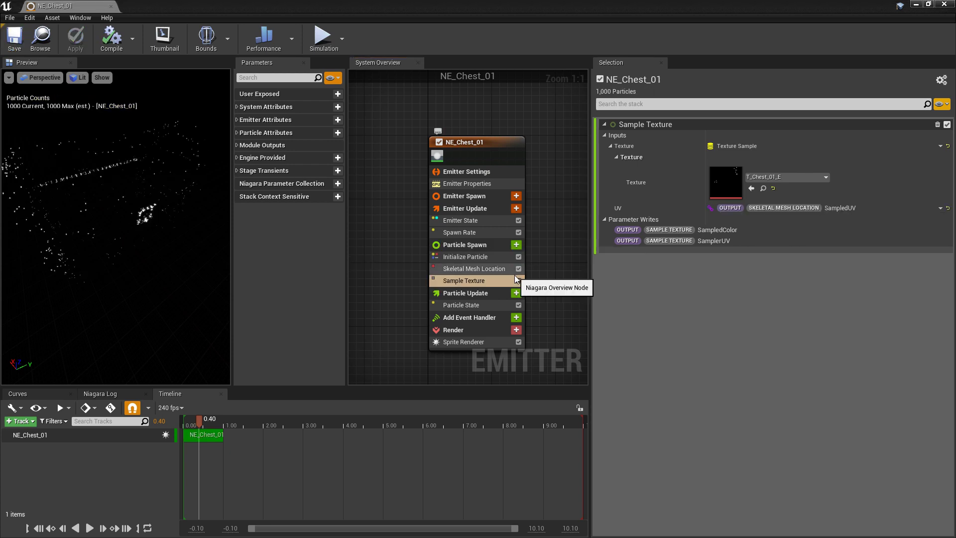
Add a Color module to the Particle Spawn stage.
left_click(516, 245)
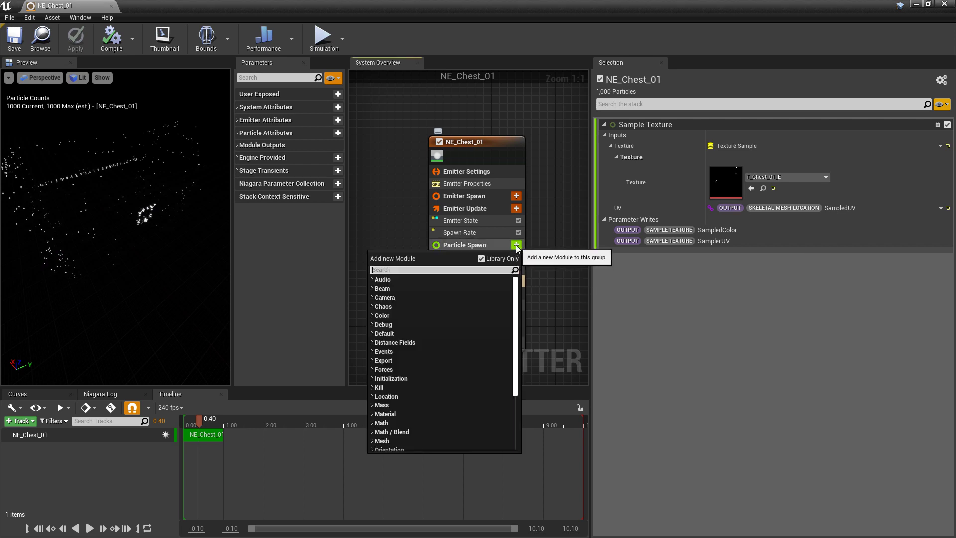
type("color")
left_click(401, 291)
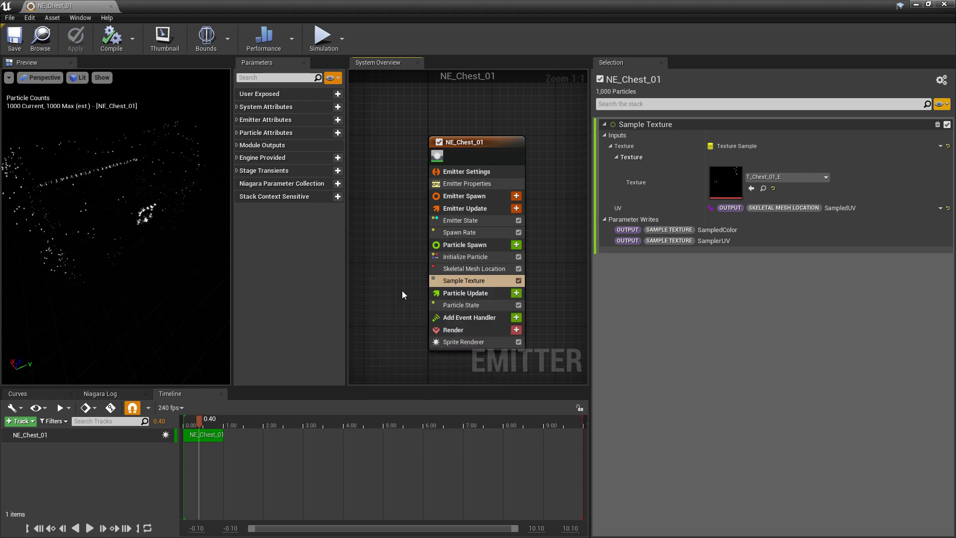
Link the Color input to Sample Texture's SampledColor output and save the emitter.
left_click(480, 280)
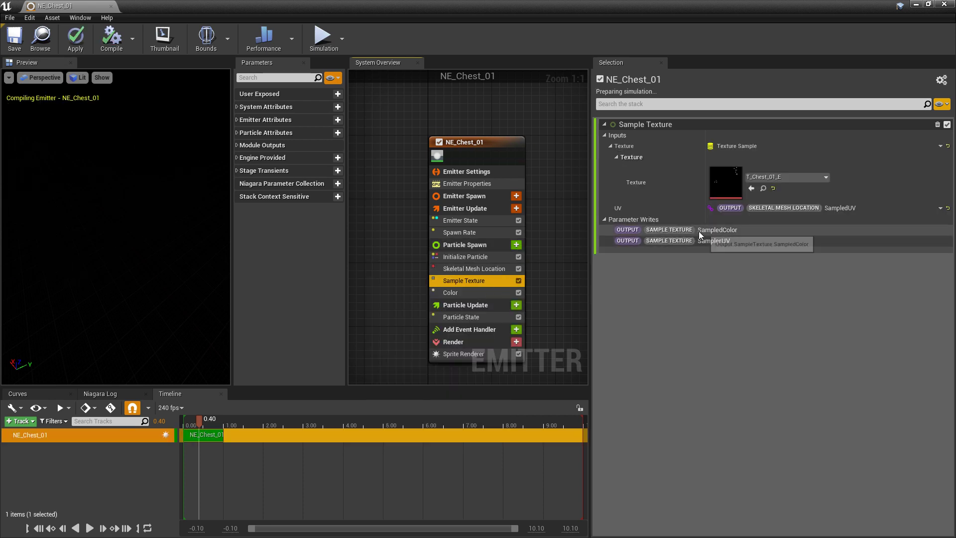
left_click(463, 293)
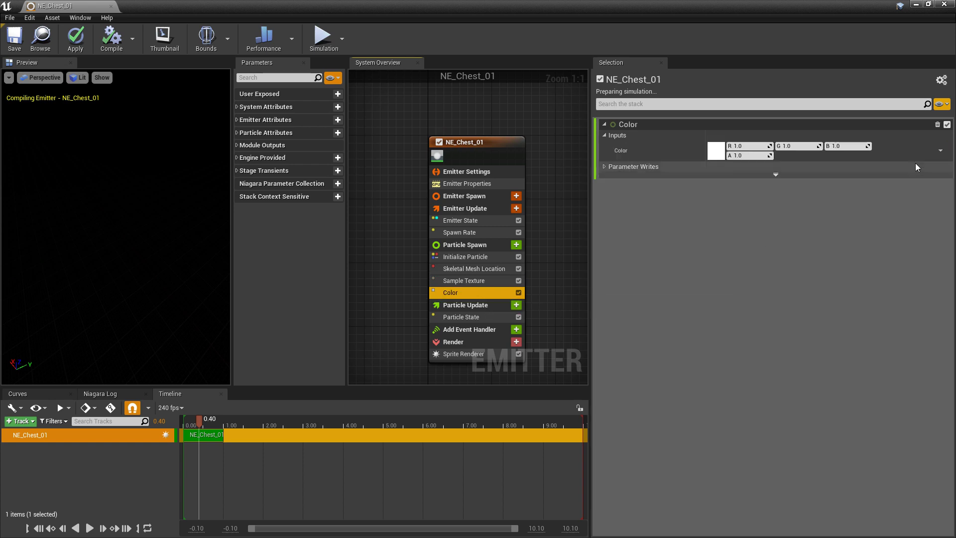
left_click(941, 150)
left_click(796, 194)
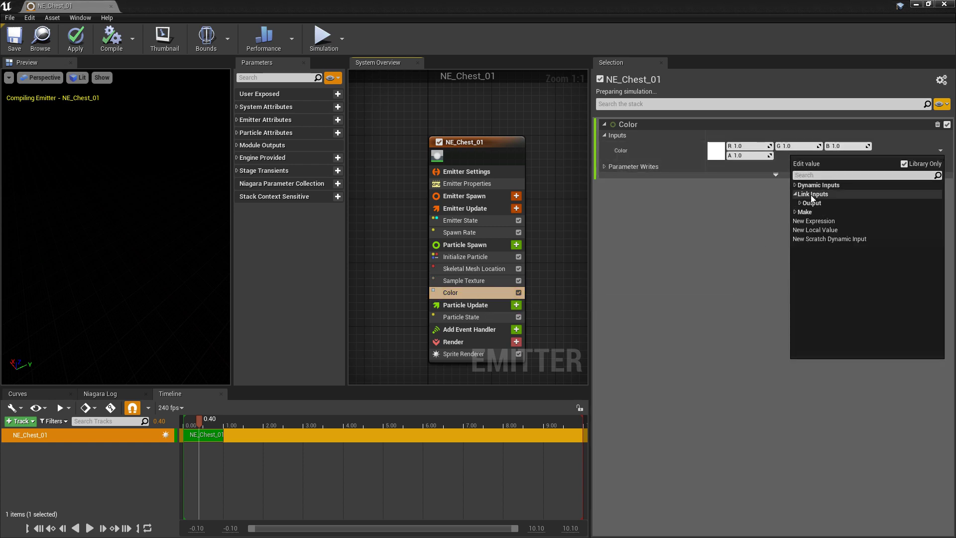
left_click(800, 204)
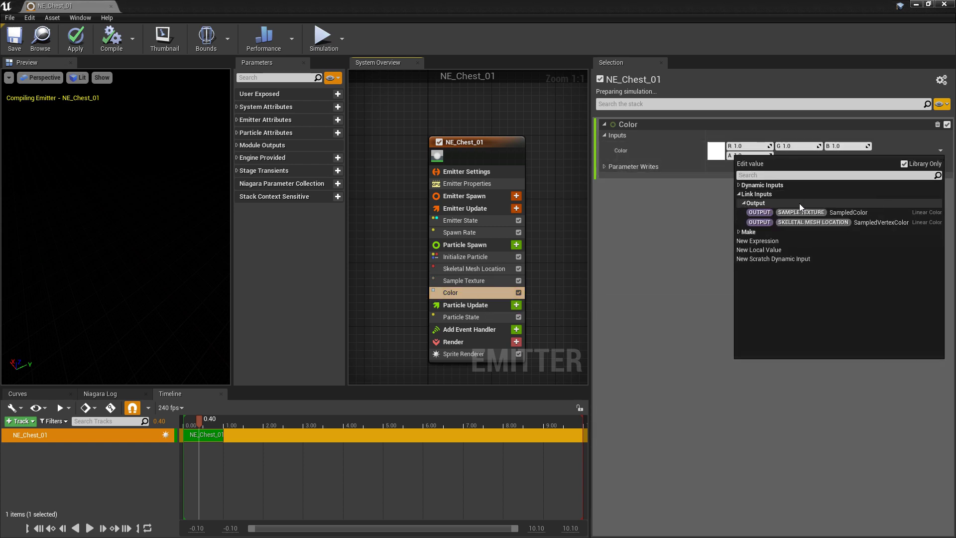
left_click(845, 213)
left_click(15, 43)
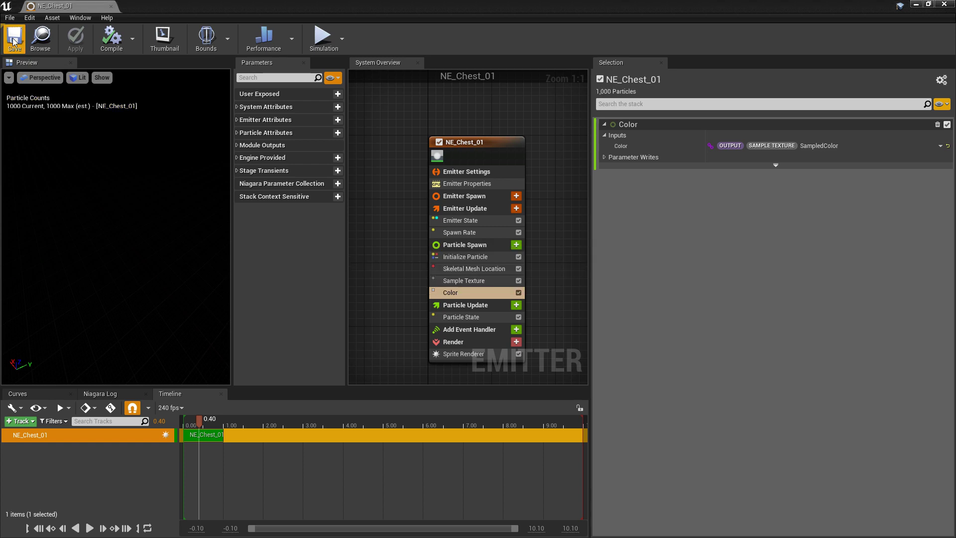
Play and scrub the preview, then switch Sample Texture's texture to T_Chest_01_B.
key("space")
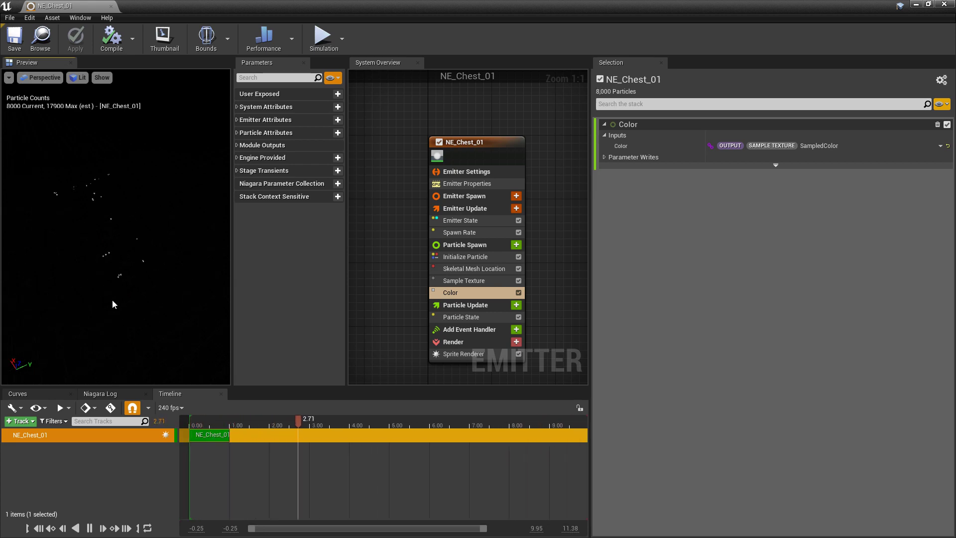
left_click_drag(353, 423, 324, 425)
left_click(468, 280)
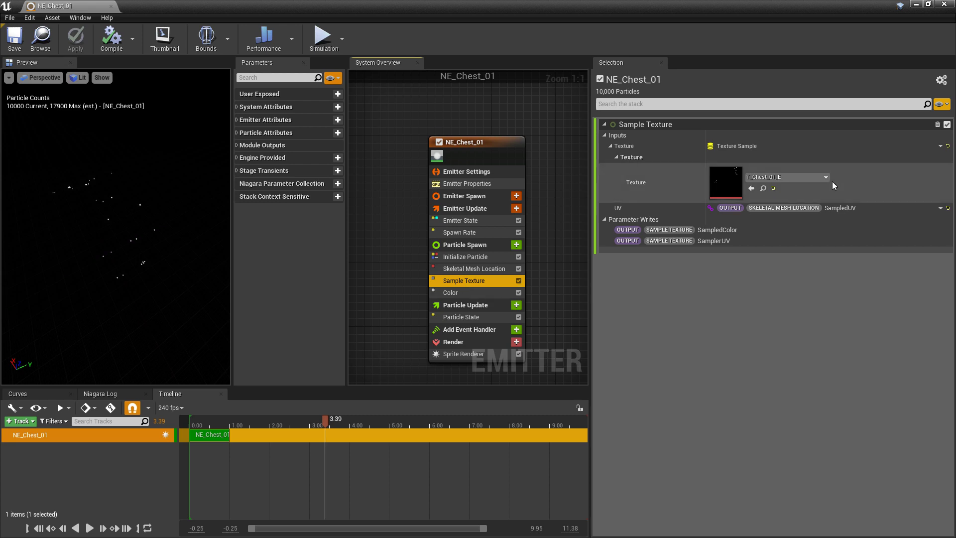
left_click(790, 179)
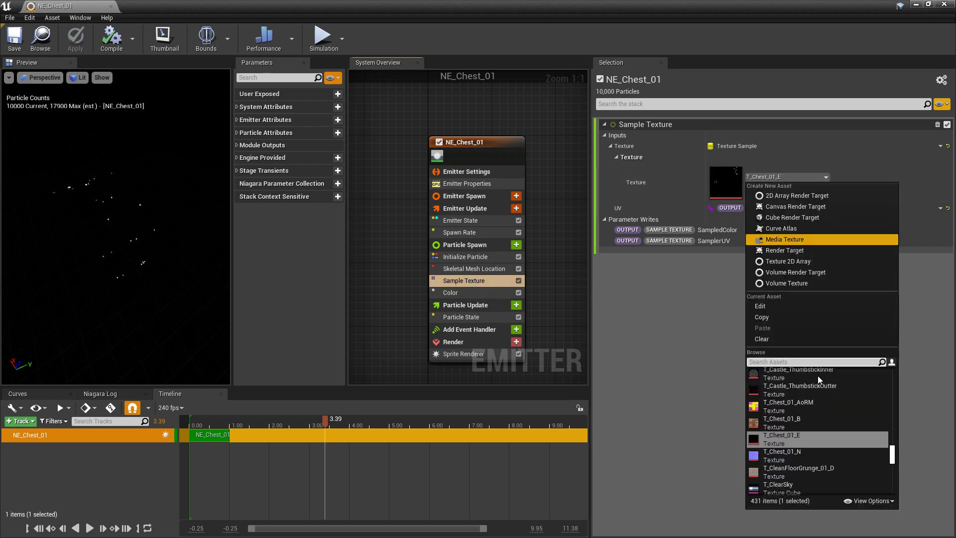
left_click(799, 422)
Inspect the particles from other angles, then set the sampled texture back to T_Chest_01_E and replay.
left_click_drag(55, 292, 172, 322)
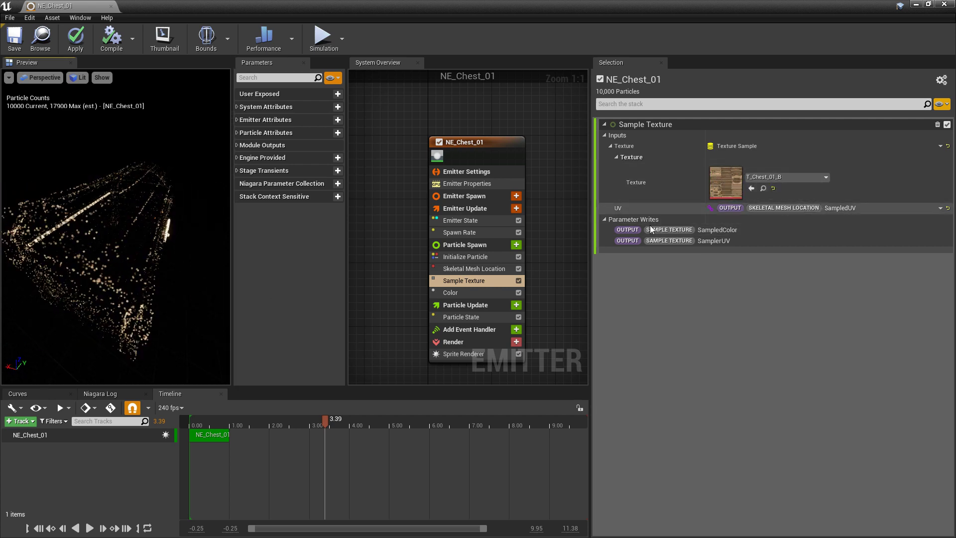
left_click_drag(179, 312, 196, 281)
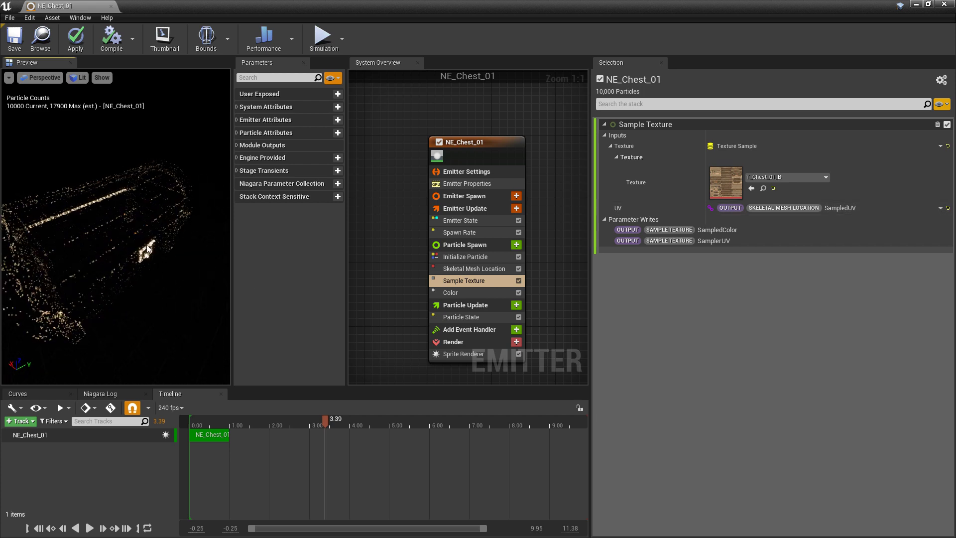
left_click(825, 177)
left_click(802, 455)
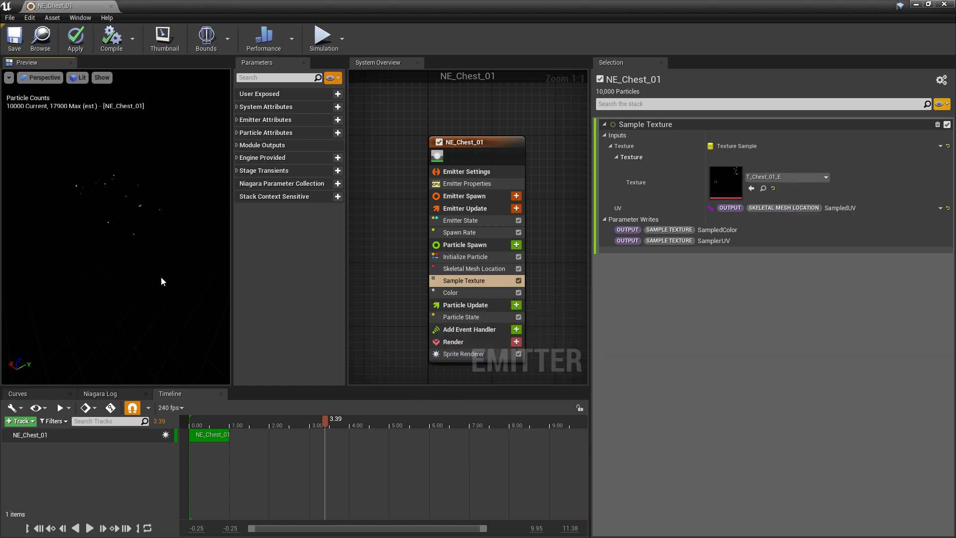
left_click_drag(321, 420, 189, 428)
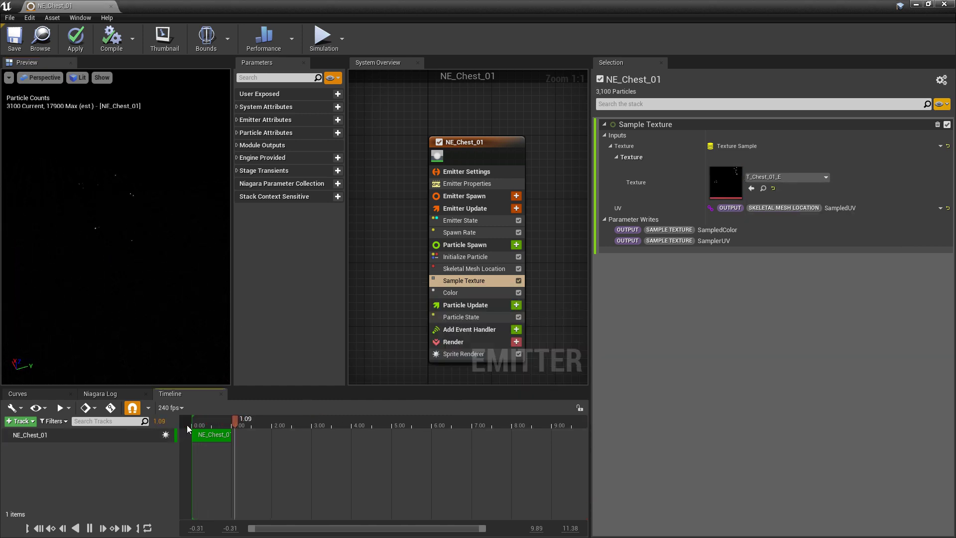
Pause the preview and set the Spawn Rate to 10000.
key("space")
left_click(471, 233)
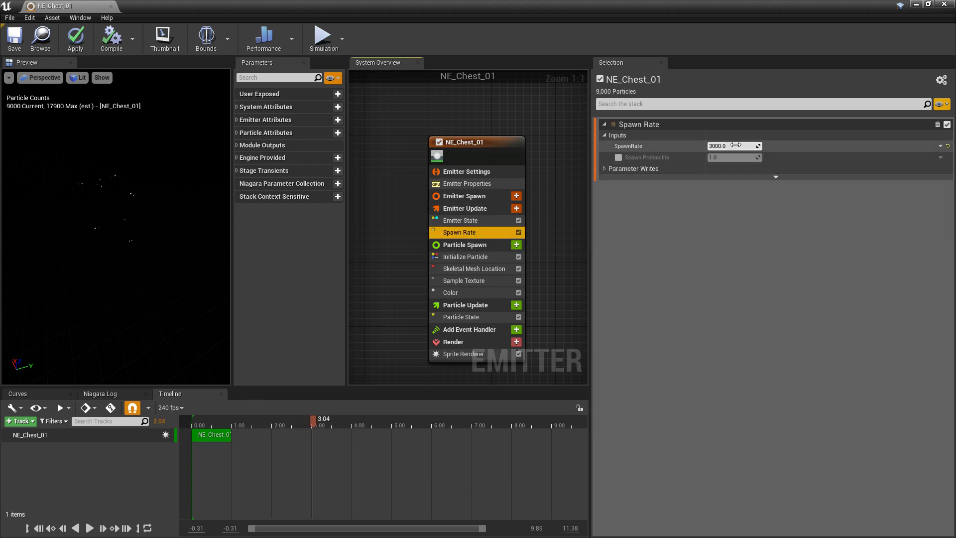
left_click(735, 145)
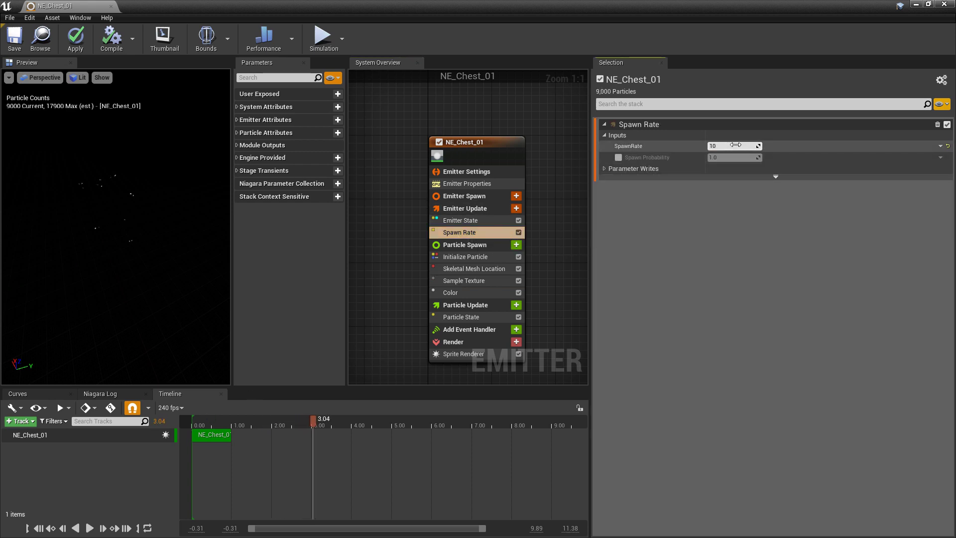
key("Return")
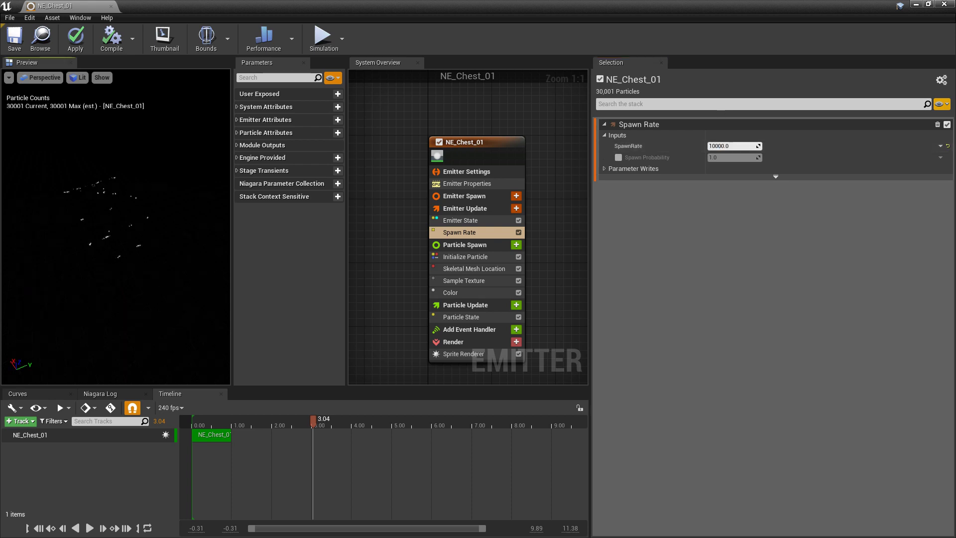
Add an Add Velocity module, with Solve Forces and Velocity, and raise Velocity Z to about 7.9.
left_click(517, 306)
type("add")
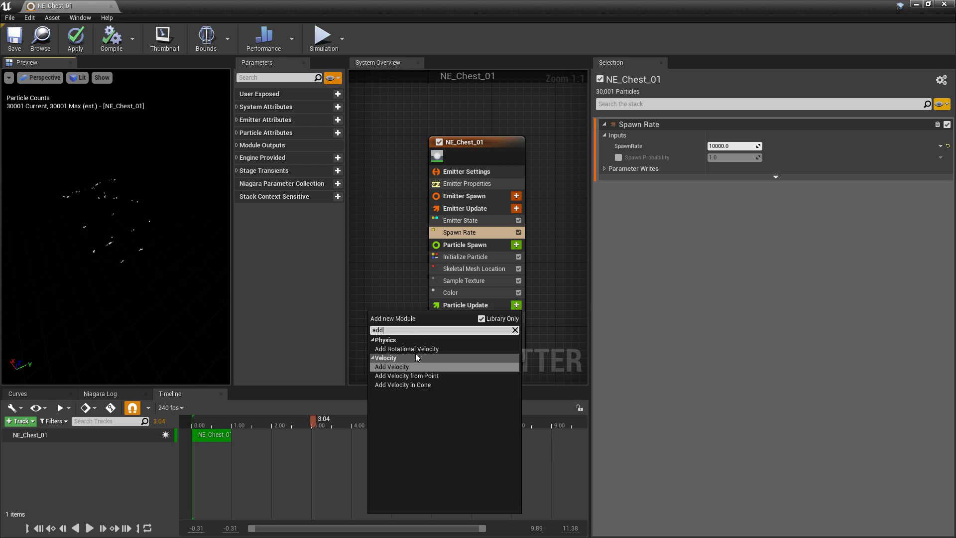
left_click(409, 367)
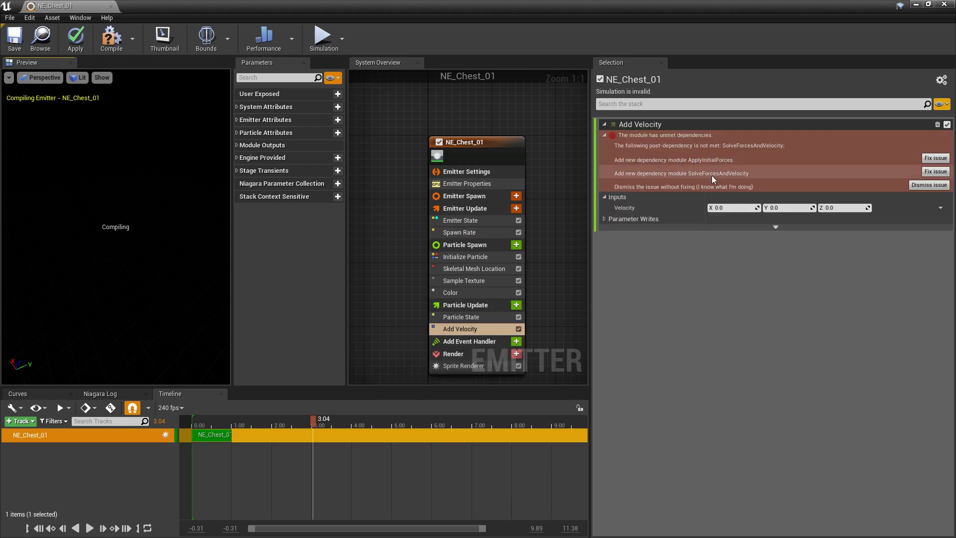
left_click(935, 172)
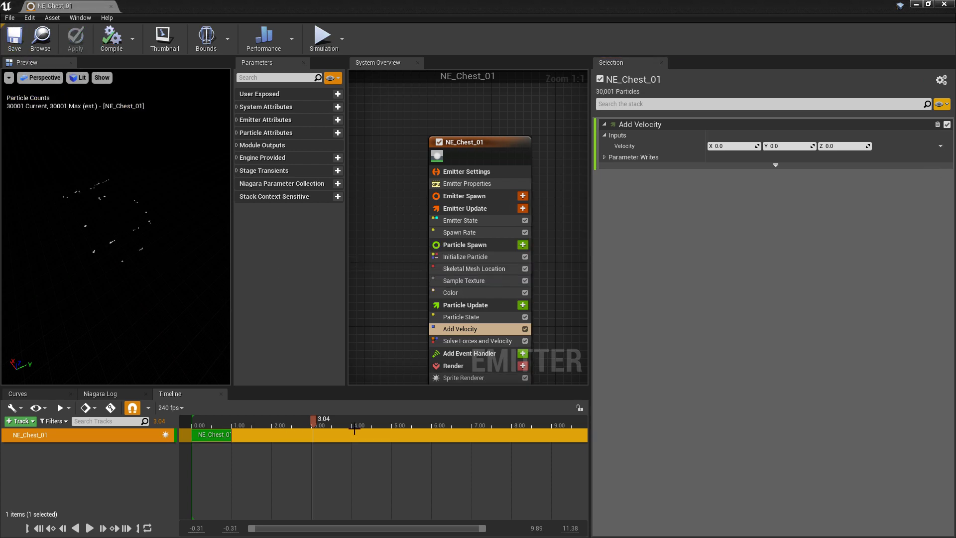
left_click_drag(842, 146, 867, 146)
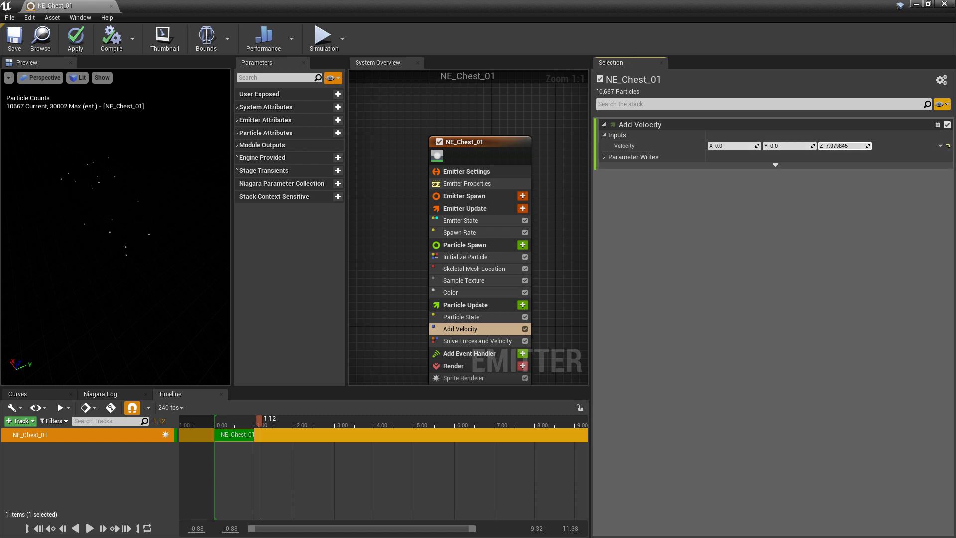
left_click_drag(263, 423, 225, 424)
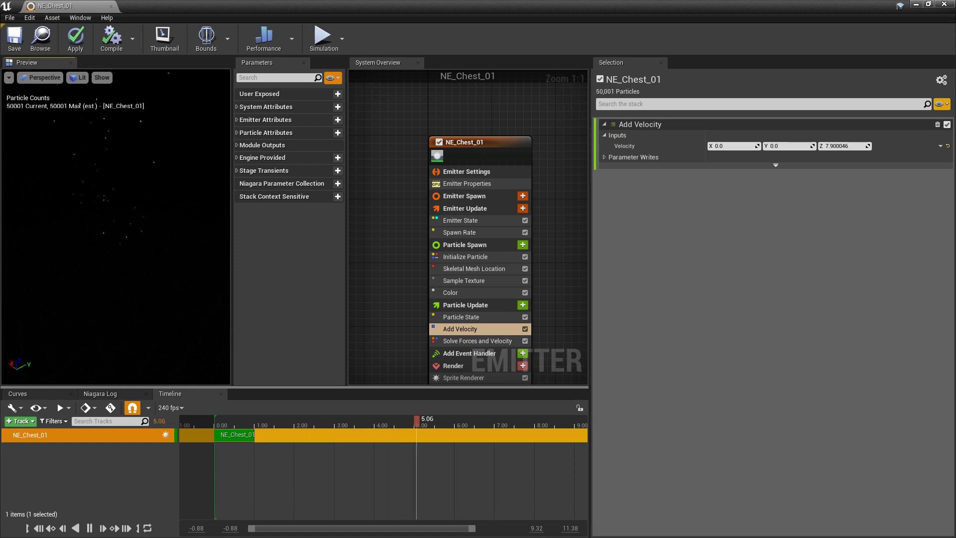
Change Spawn Rate to 20000, then scrub to about 6.7 s and orbit to check the denser particles.
left_click(278, 423)
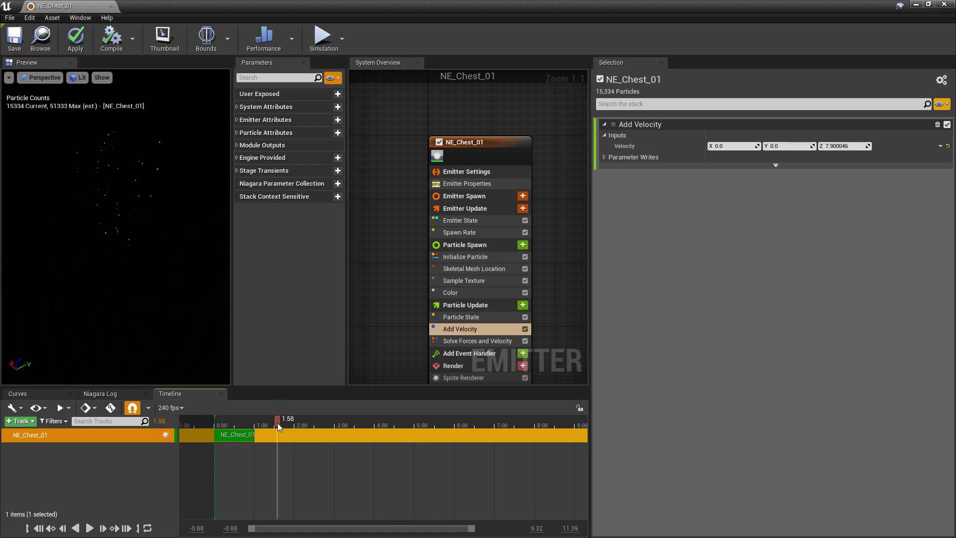
left_click(468, 232)
left_click(716, 145)
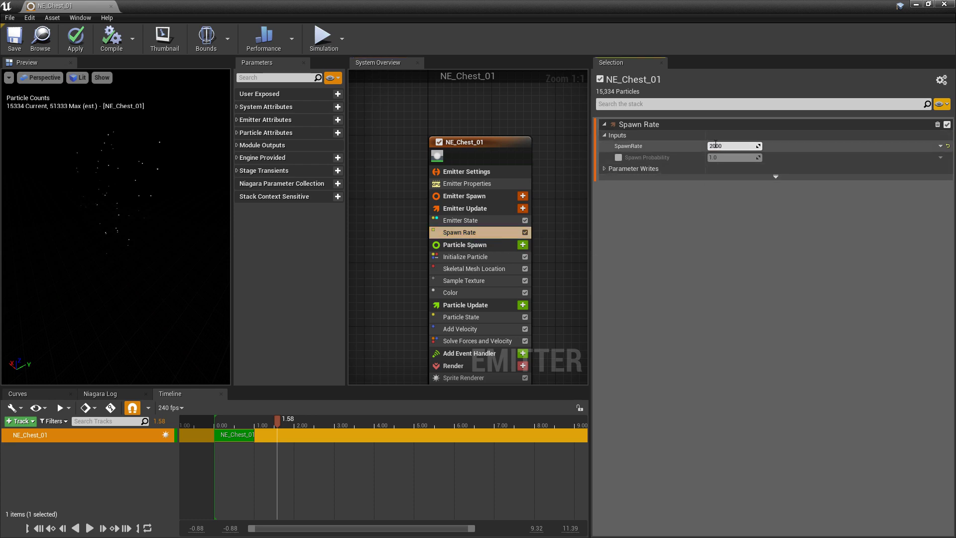
type("20000")
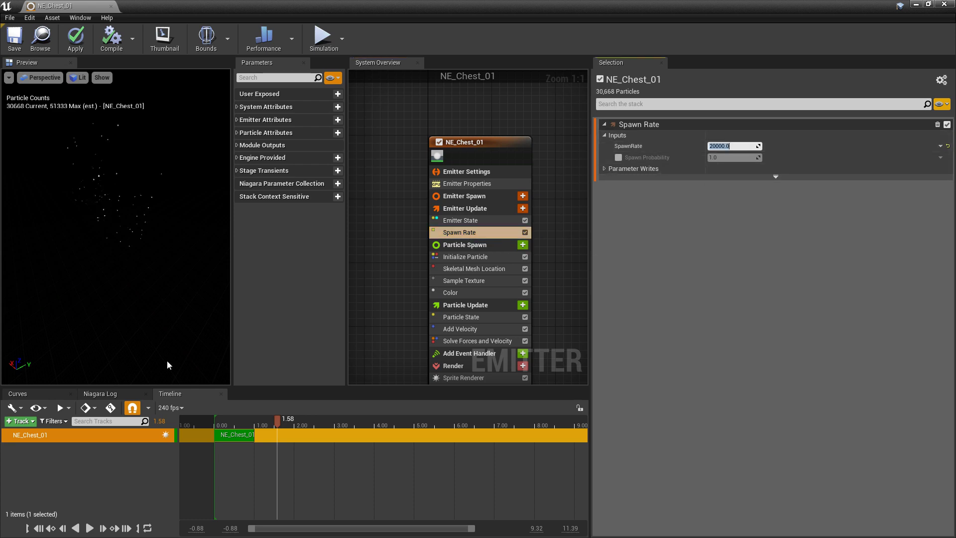
key("Return")
left_click_drag(278, 423, 296, 438)
left_click_drag(413, 448, 468, 452)
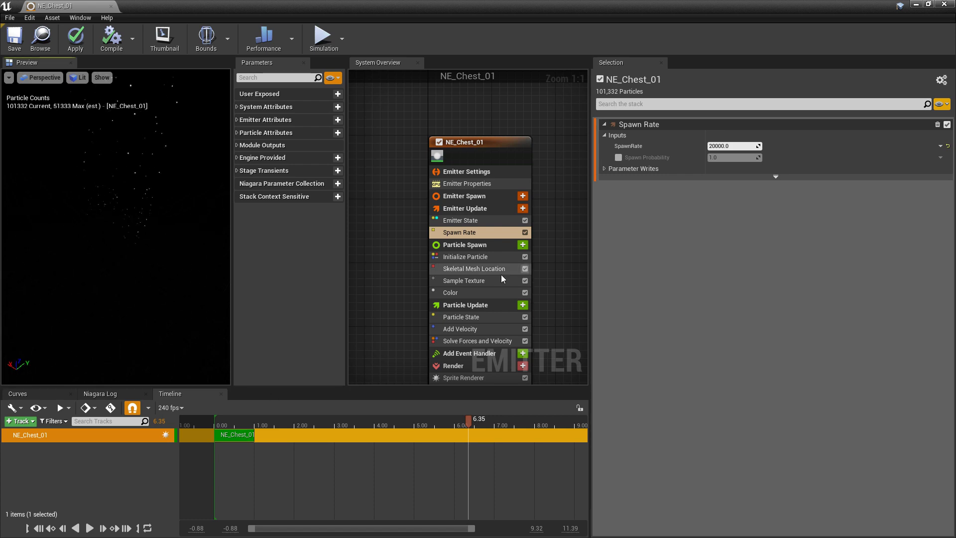
left_click(475, 281)
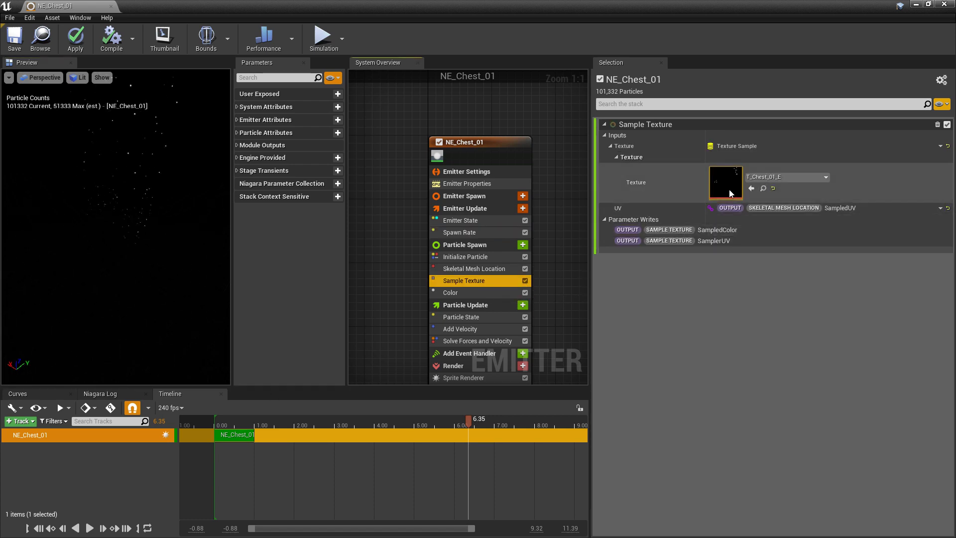
left_click_drag(155, 288, 158, 290)
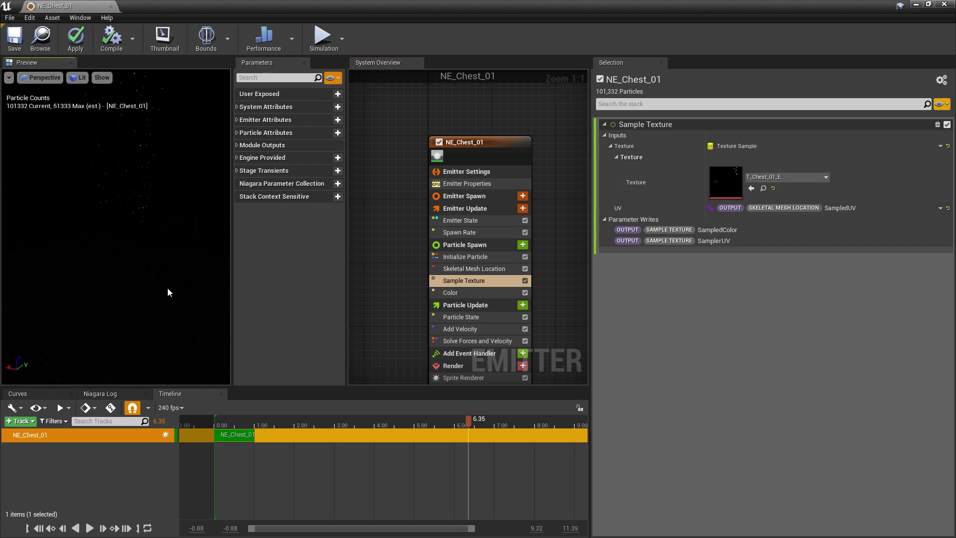
Add a Kill Particles module after Color in Particle Spawn and bring up its input's value options.
left_click(478, 293)
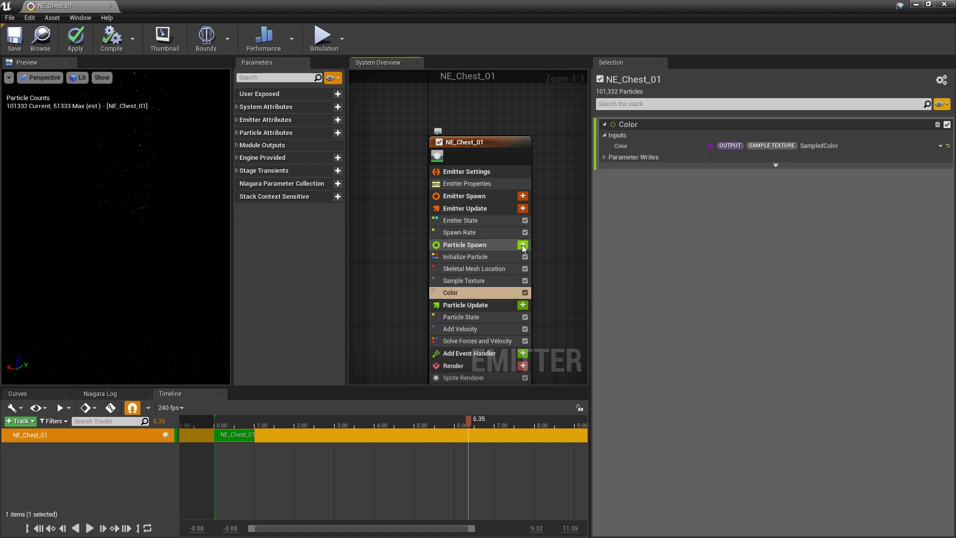
left_click(523, 245)
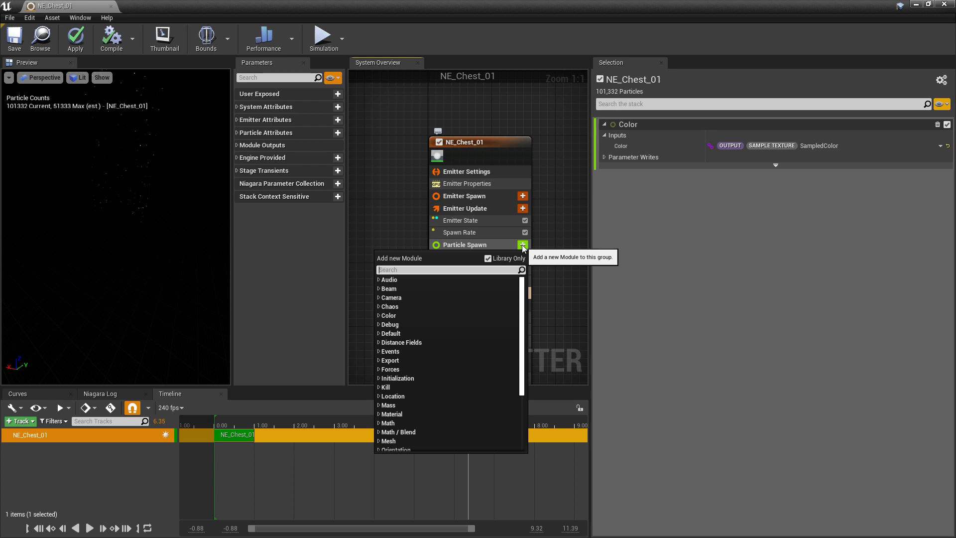
type("kill")
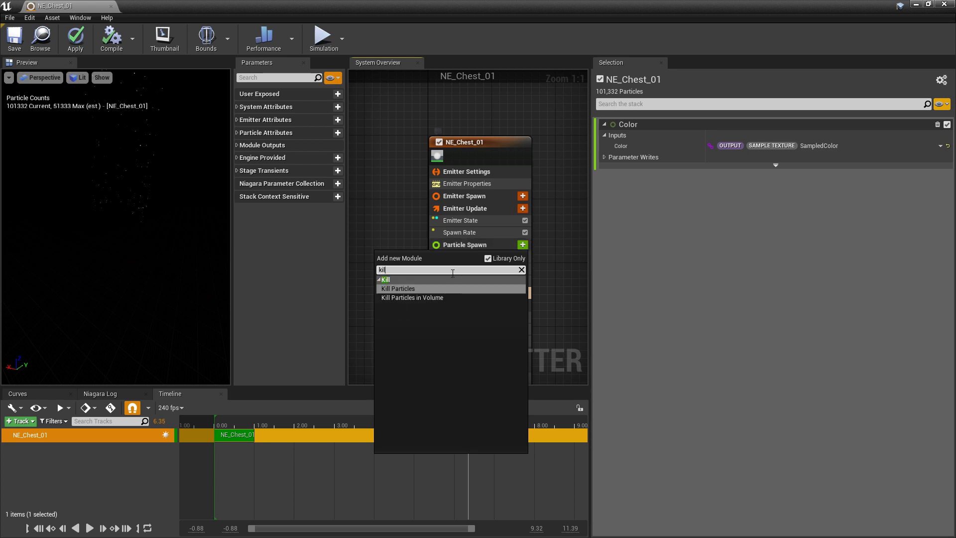
left_click(439, 291)
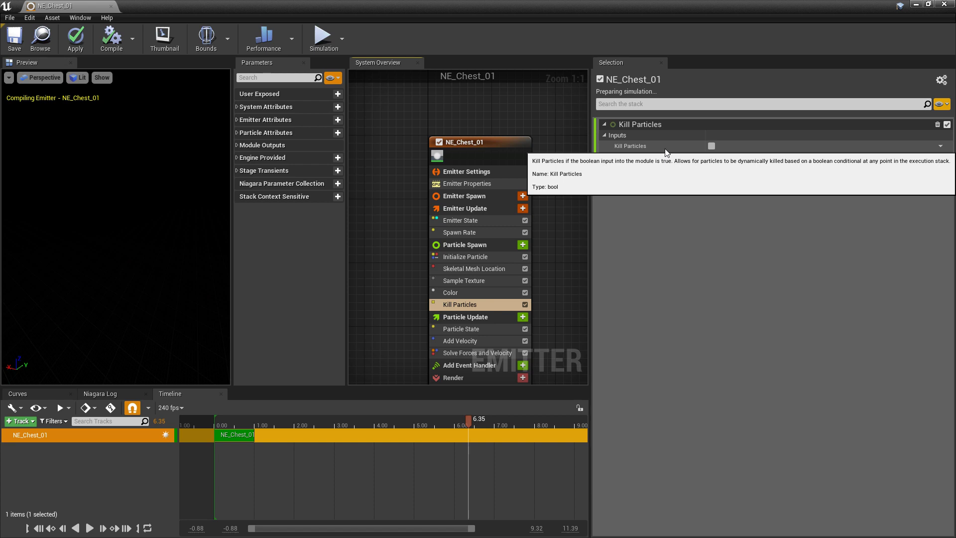
left_click(940, 146)
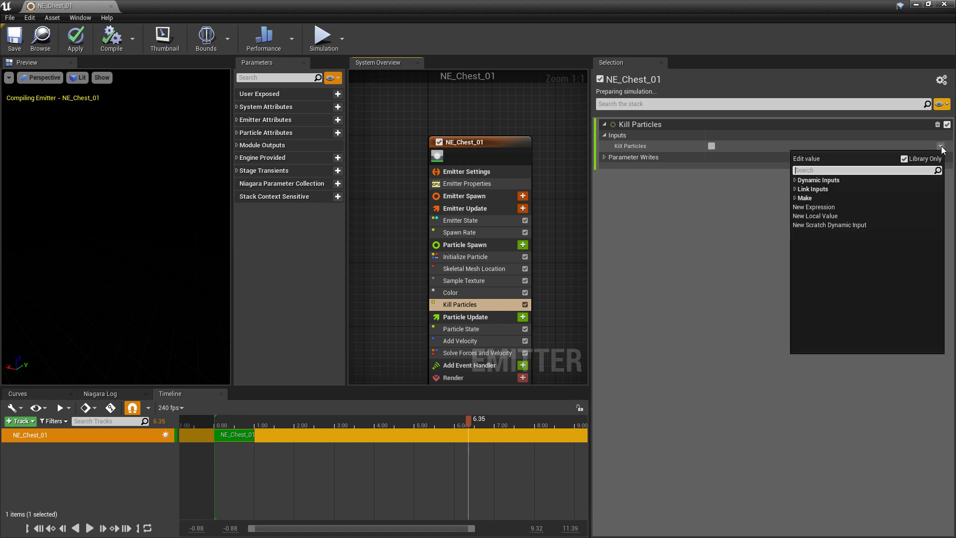
Drive Kill Particles with a float comparison whose B input uses Make Float from Linear Color.
type("if")
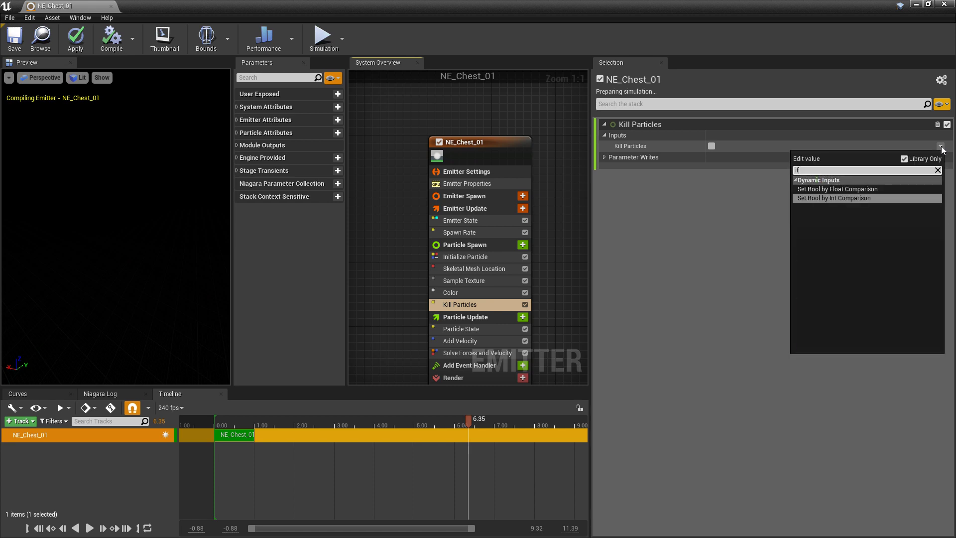
left_click(842, 190)
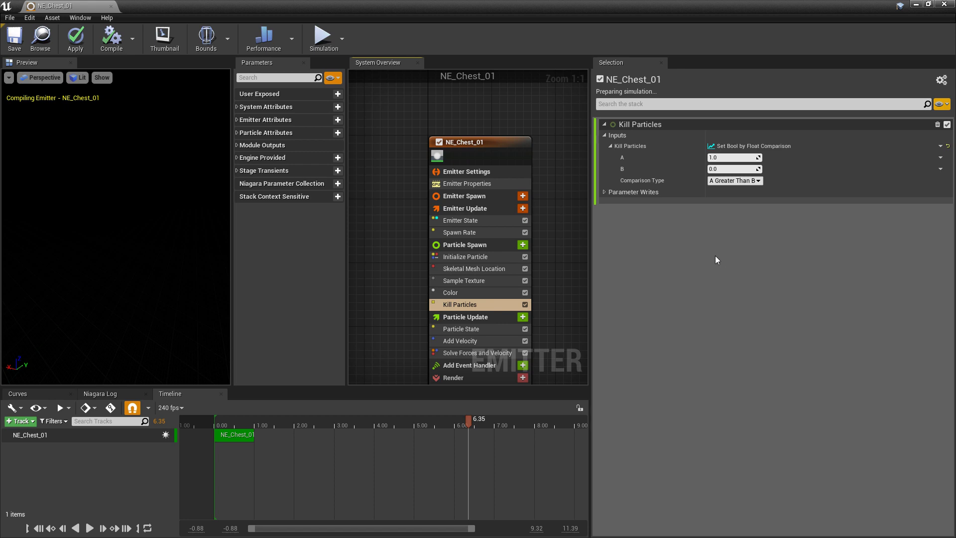
left_click(940, 170)
type("linea")
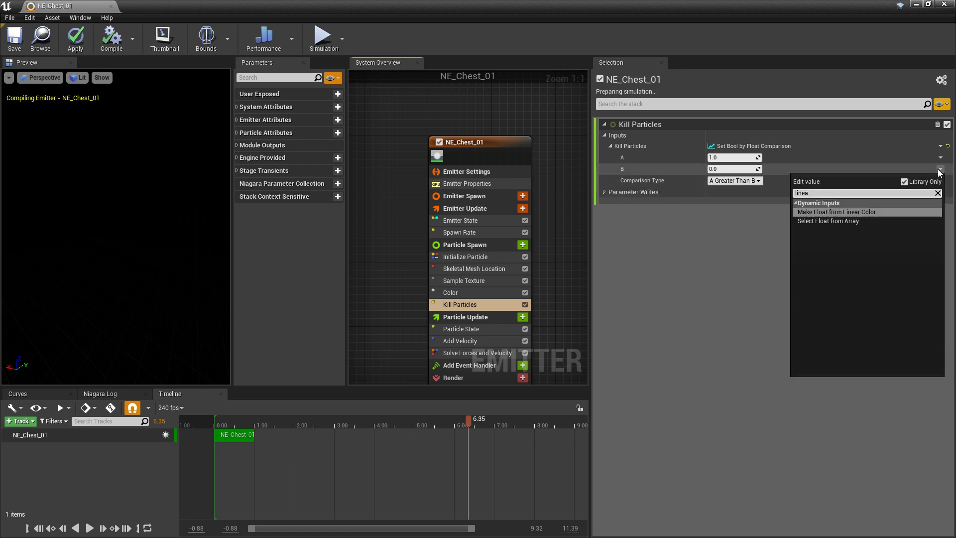
left_click(882, 212)
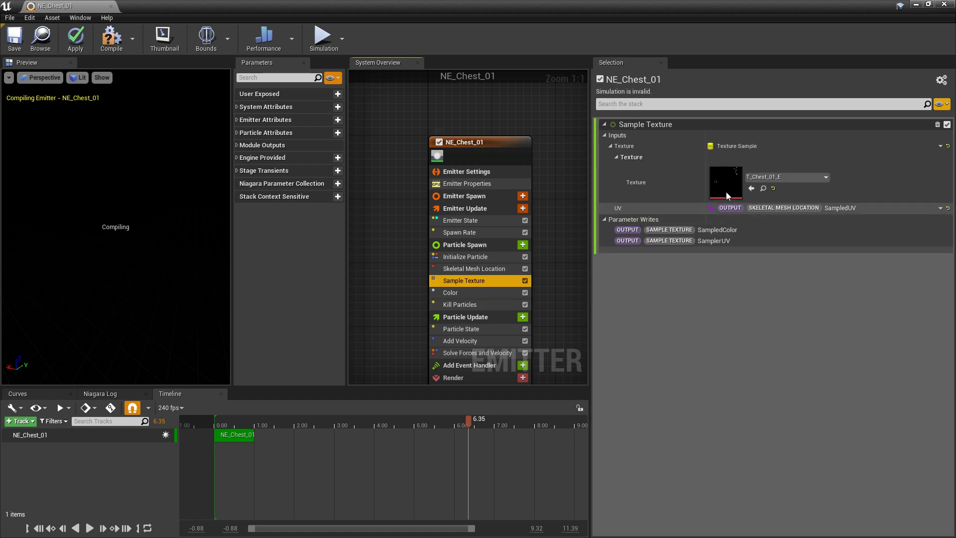
Link LinearColor to Sample Texture's SampledColor, compare on the A channel, and save the emitter.
left_click(474, 305)
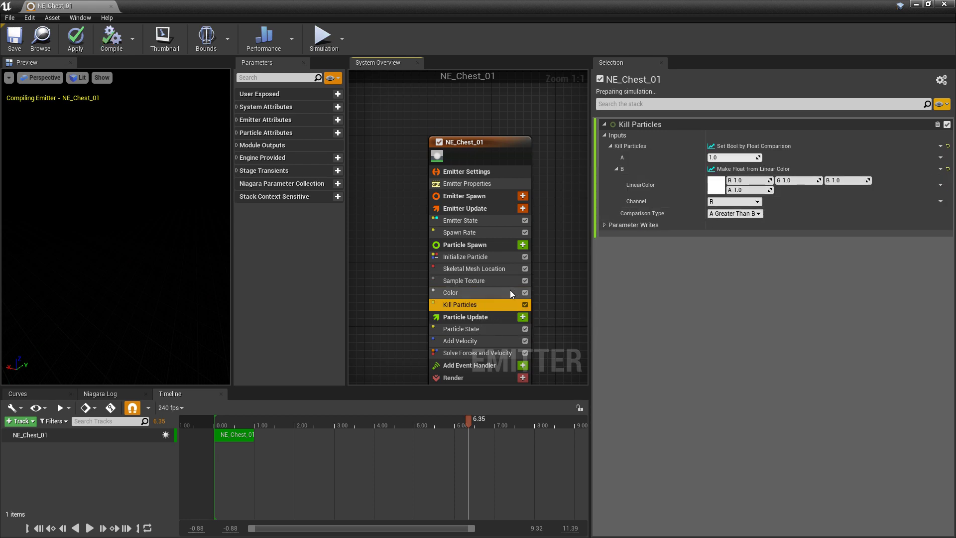
left_click(464, 281)
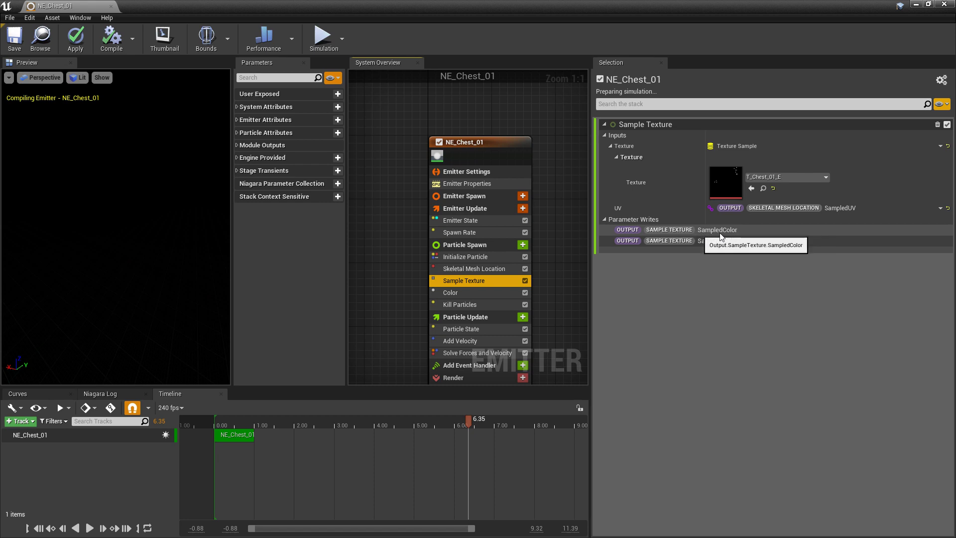
left_click(470, 305)
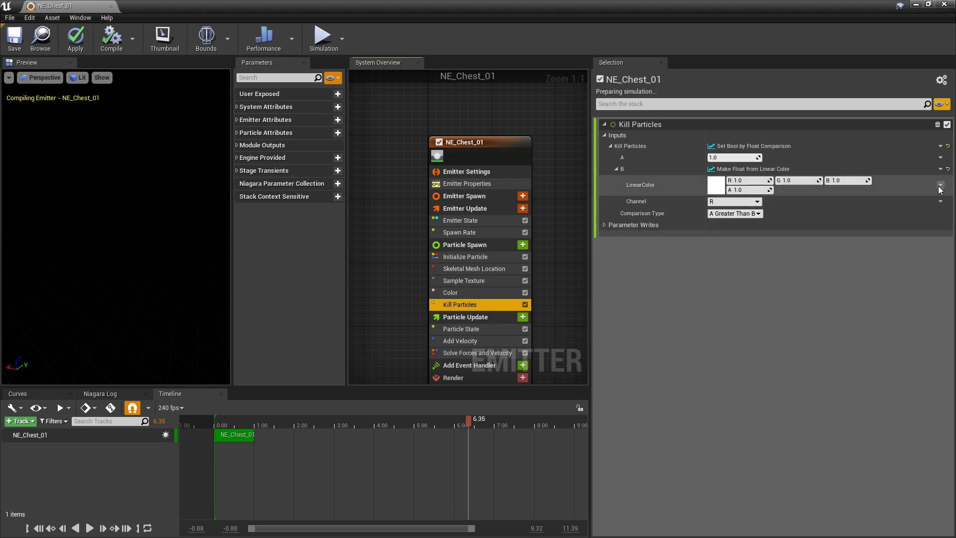
left_click(940, 185)
left_click(800, 228)
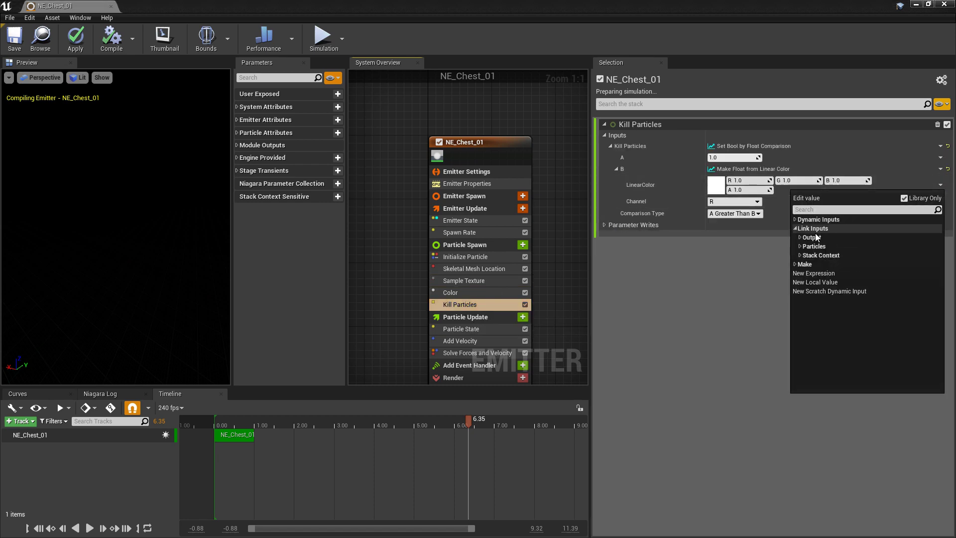
left_click(802, 238)
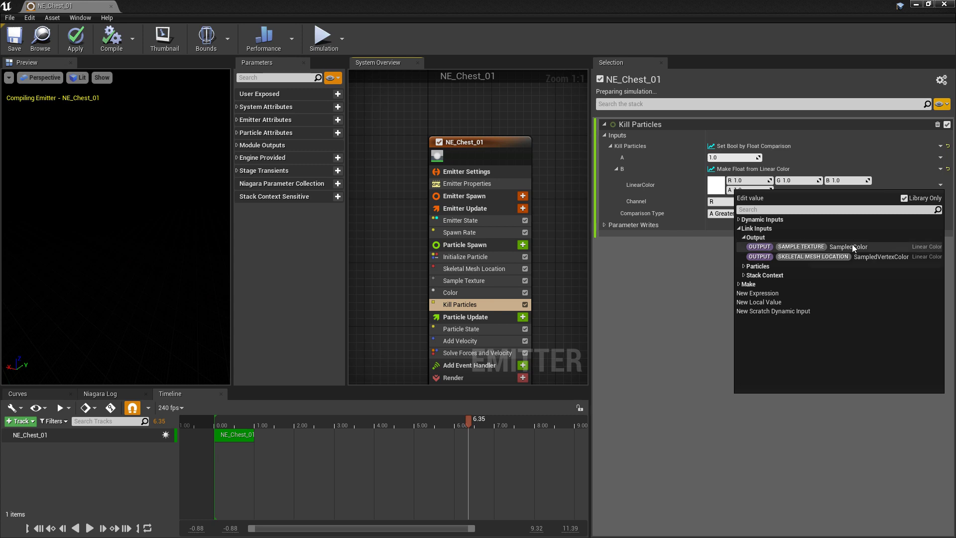
left_click(850, 247)
left_click(730, 193)
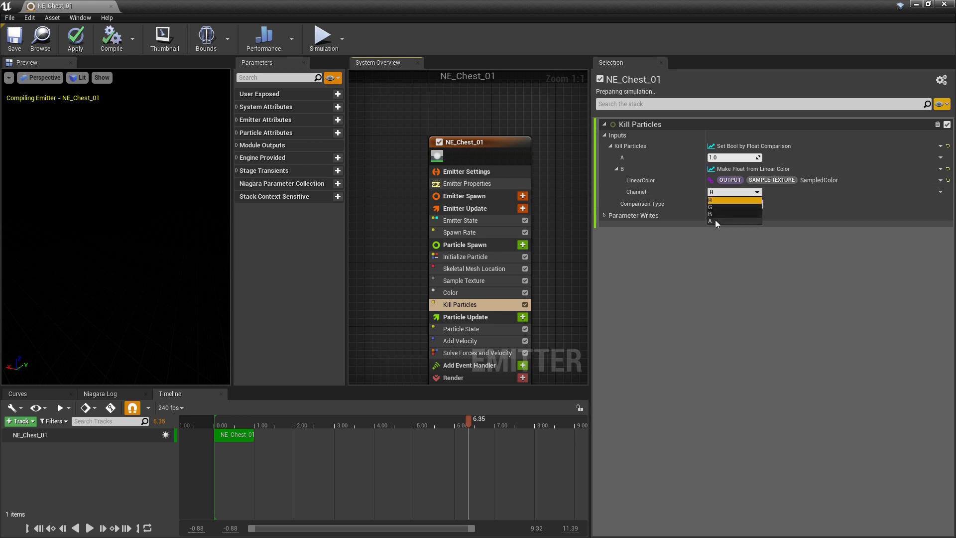
left_click(714, 222)
left_click(16, 44)
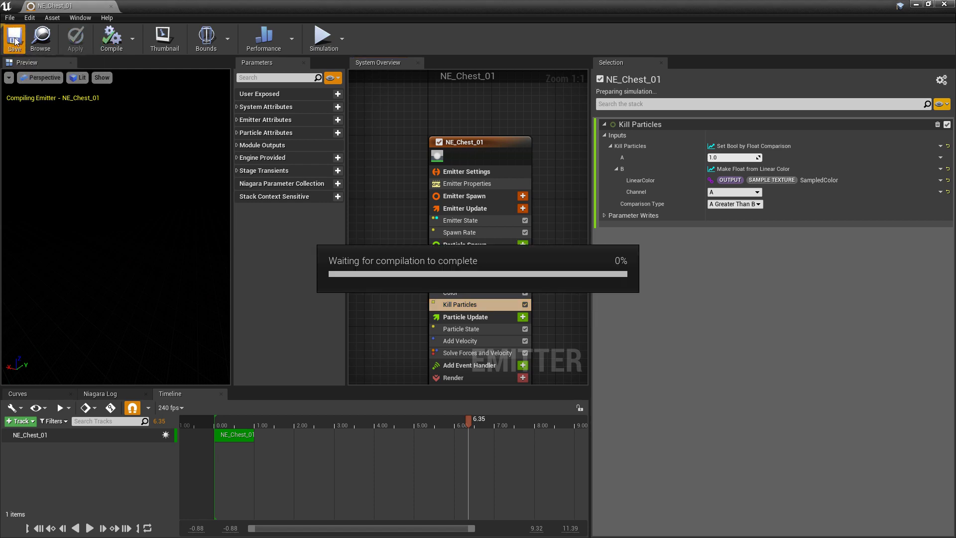
Restart and scrub the preview, setting the time to 4.73.
left_click(228, 424)
left_click_drag(228, 424, 253, 428)
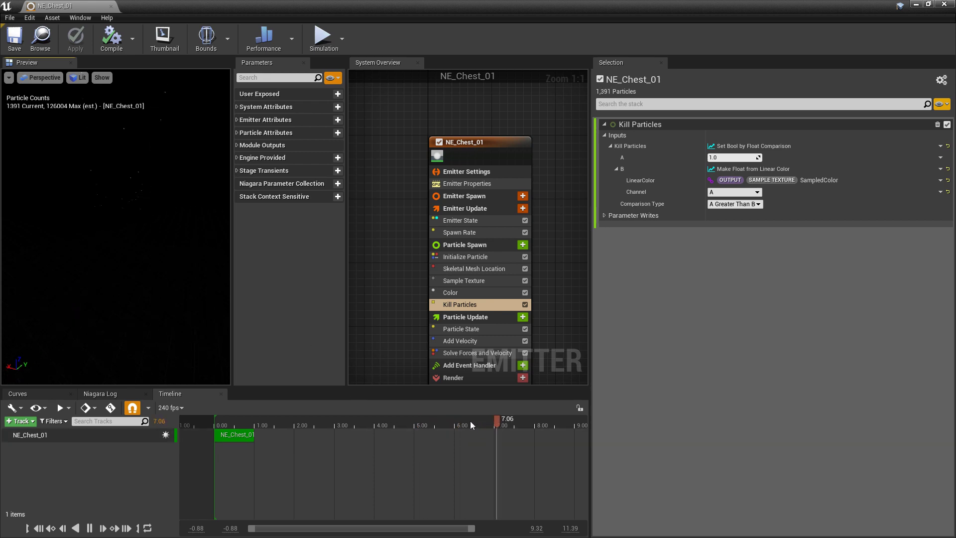
left_click(421, 420)
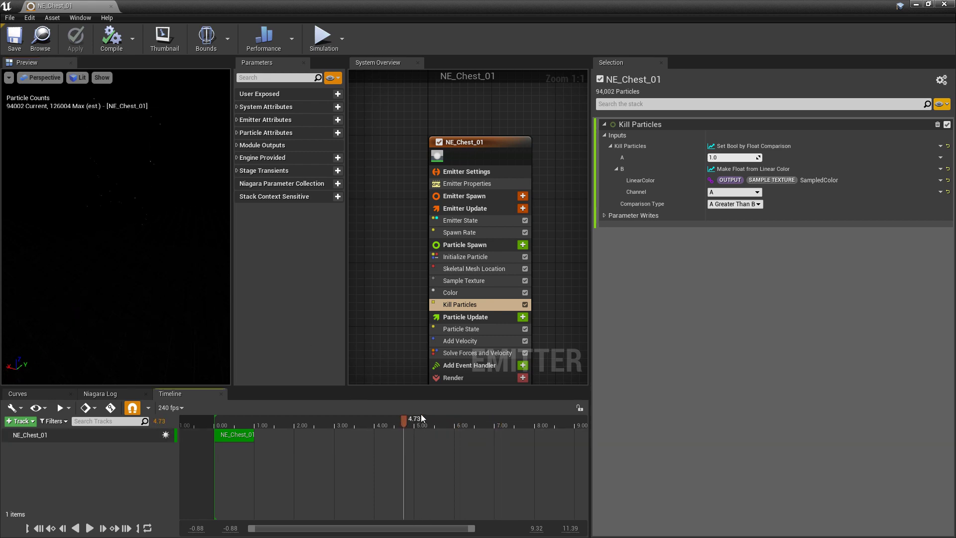
Try a Spawn Rate of 200000, settle on 90000, and rewind the preview to about 1.4 s.
left_click(466, 233)
left_click(741, 146)
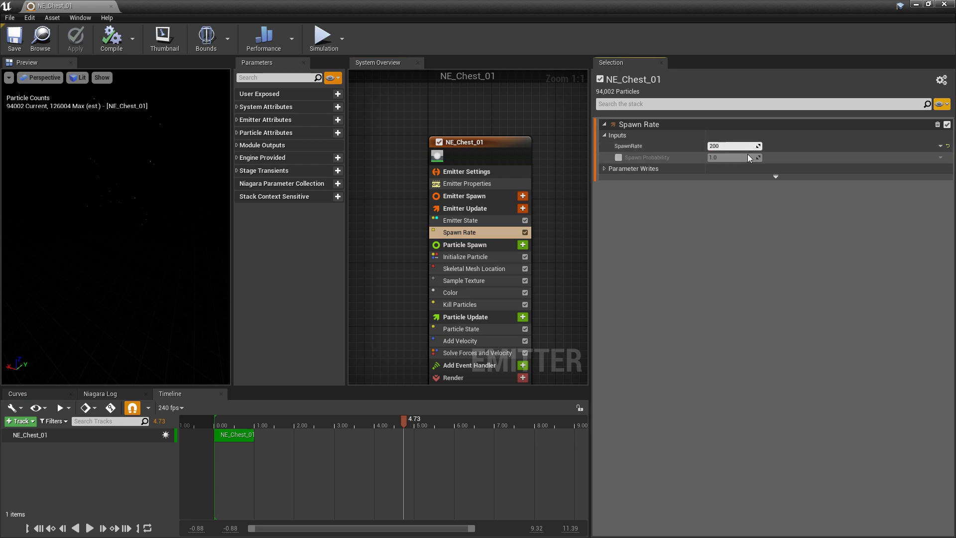
key("Return")
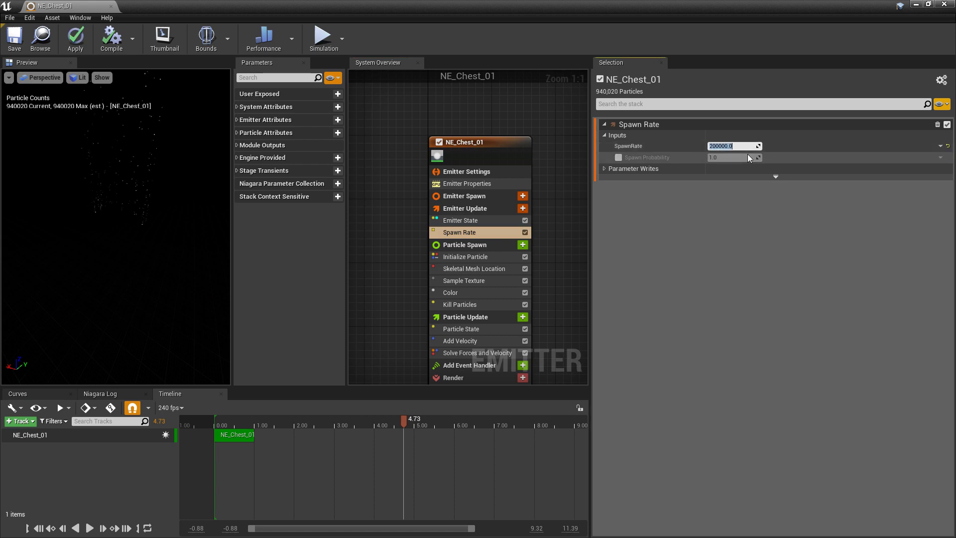
left_click(745, 146)
key("Return")
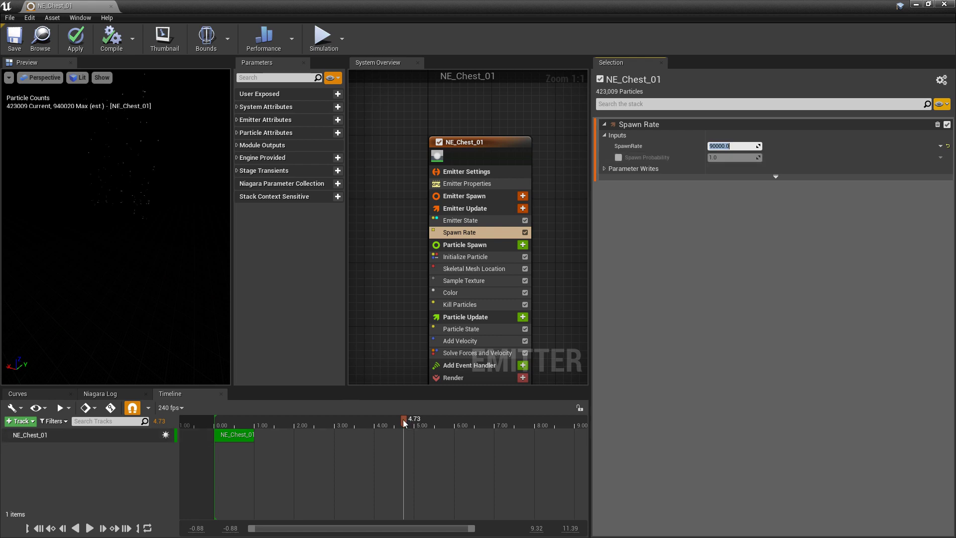
left_click_drag(404, 421, 220, 449)
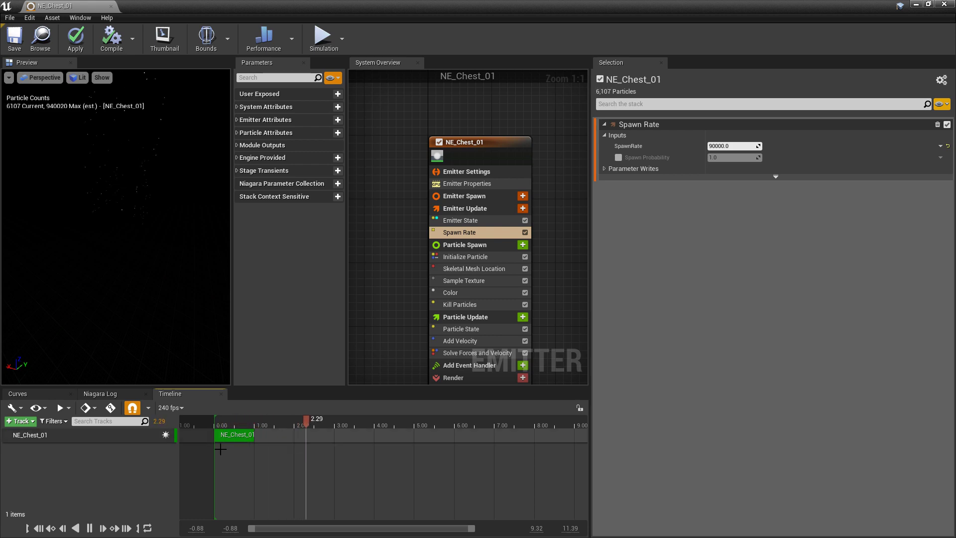
key("space")
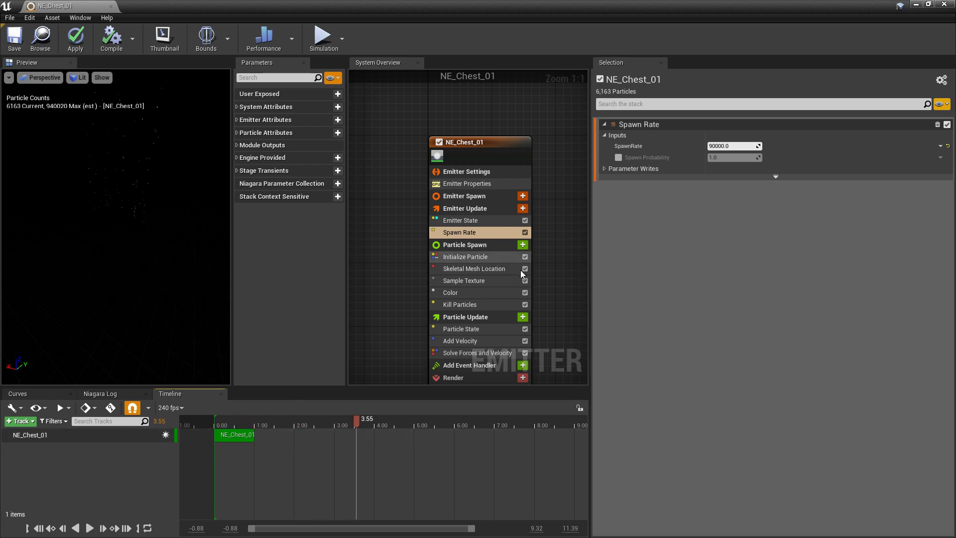
In Initialize Particle, make Uniform Sprite Size a Random Range Float from 4.0 to 7.0 and replay.
left_click(465, 257)
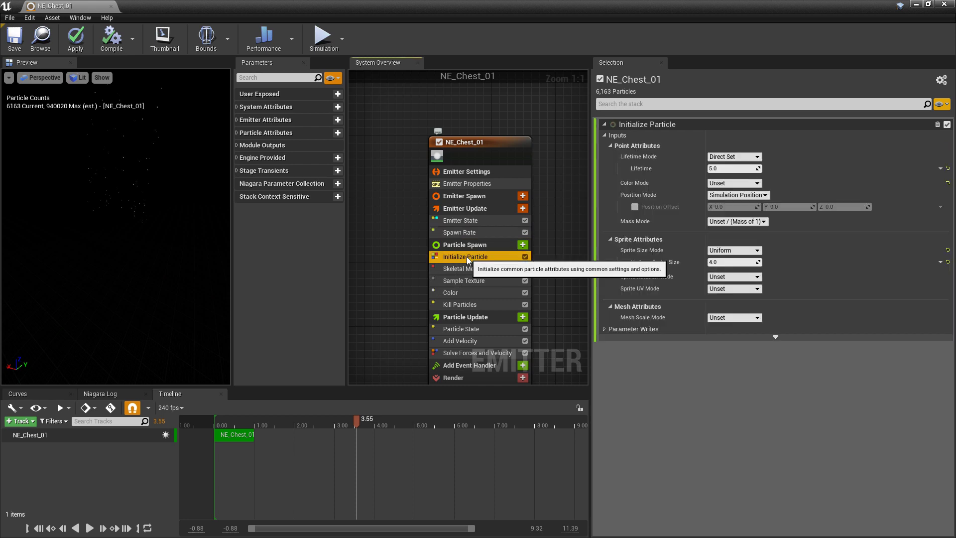
left_click(720, 261)
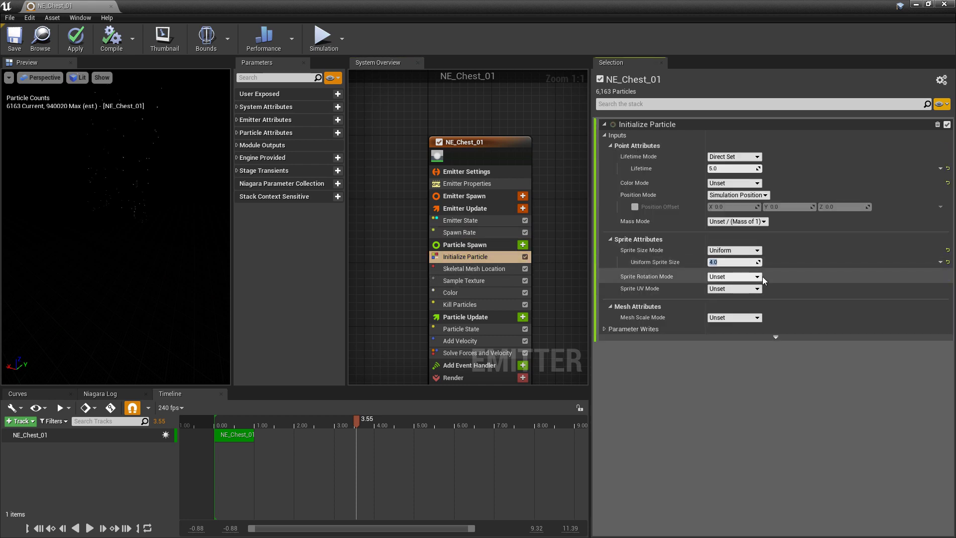
key("Return")
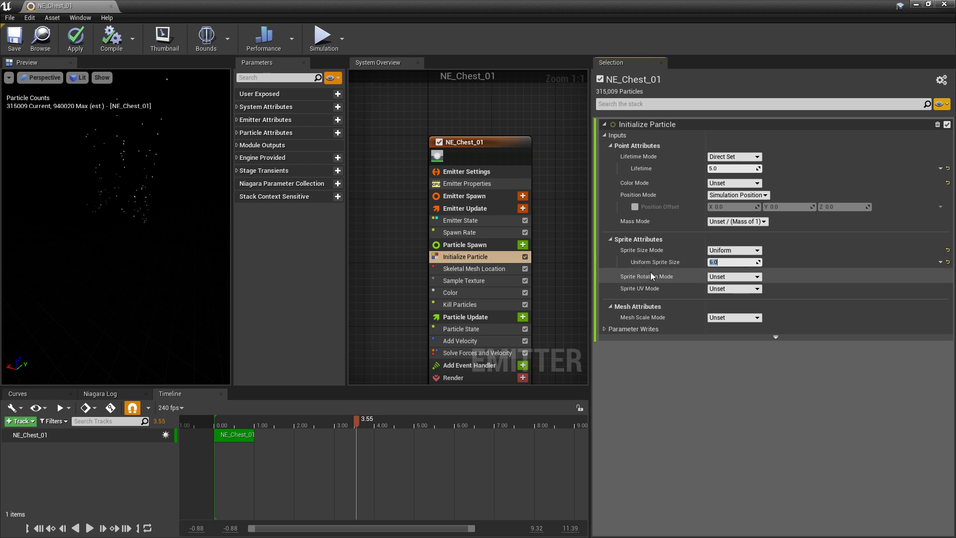
left_click(941, 262)
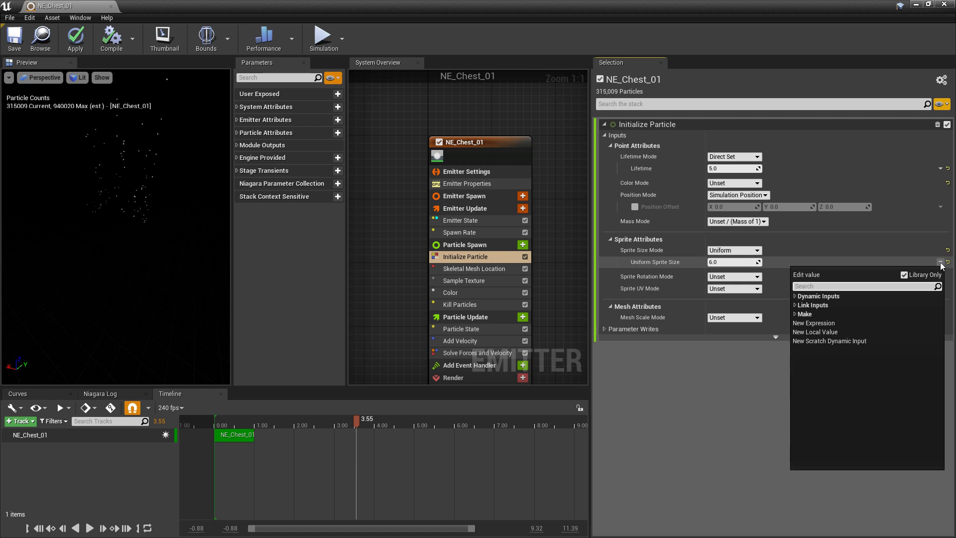
type("ran")
key("Return")
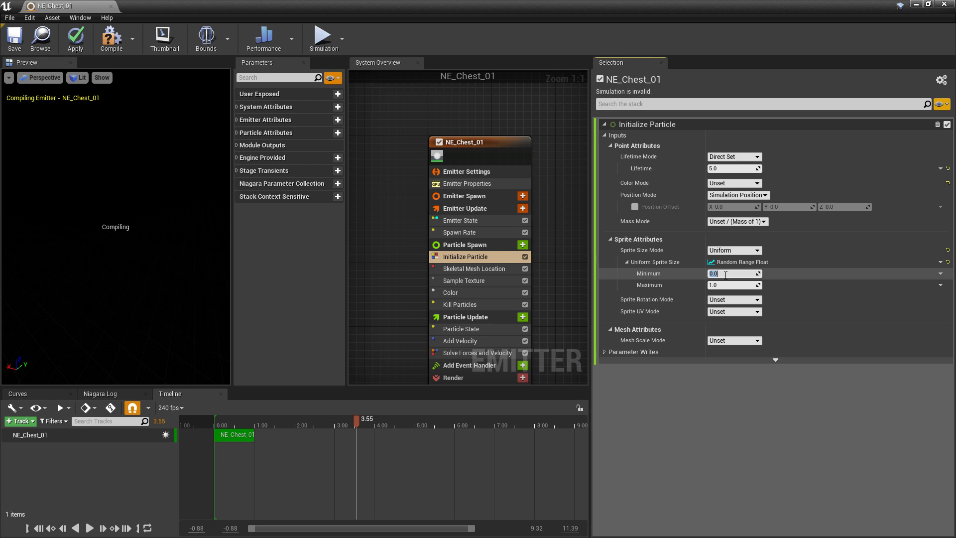
left_click(724, 285)
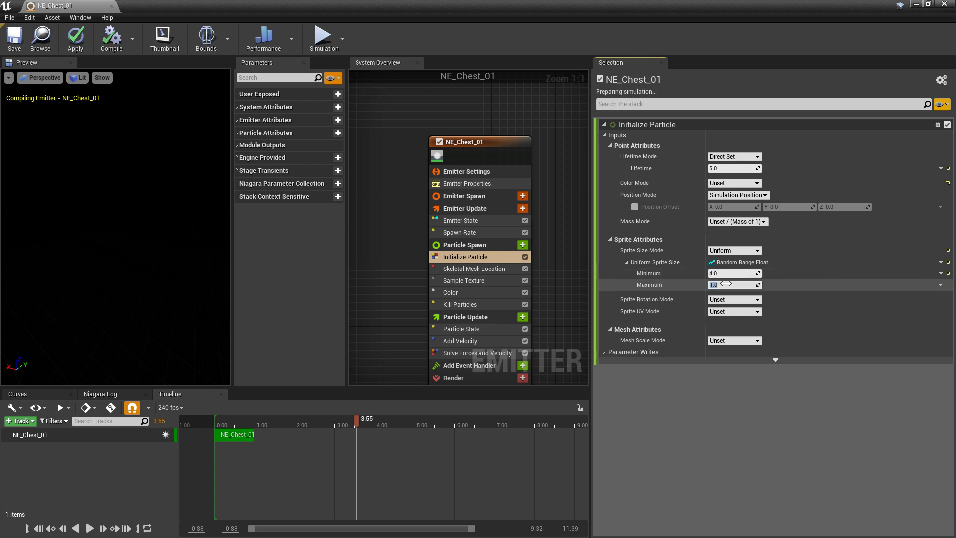
left_click(15, 44)
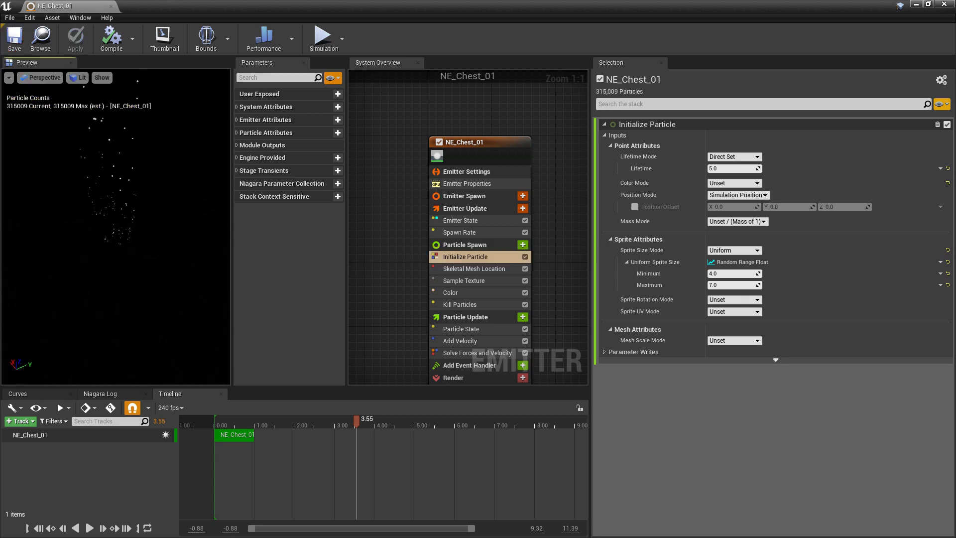
left_click(221, 425)
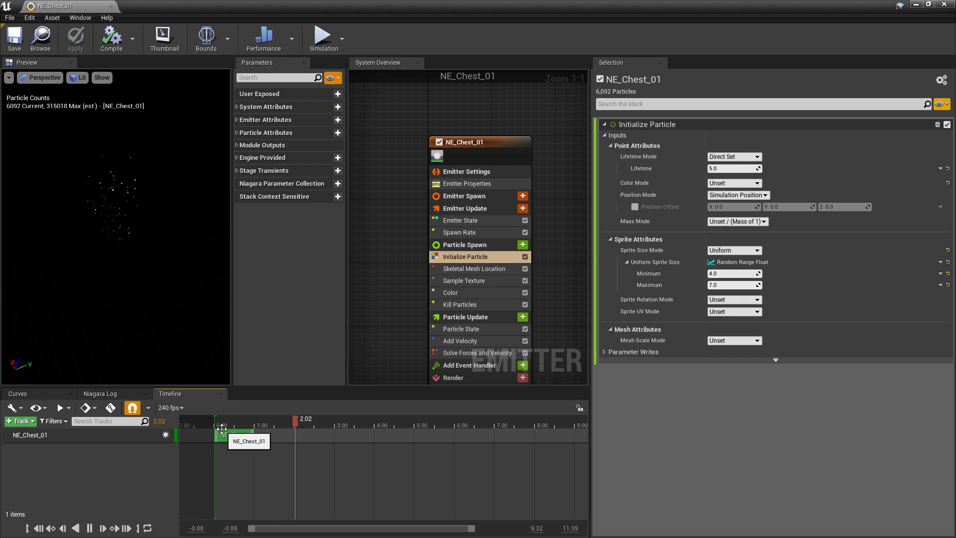
Set the particle lifetime to 2.0 and replay the preview from near the start.
key("space")
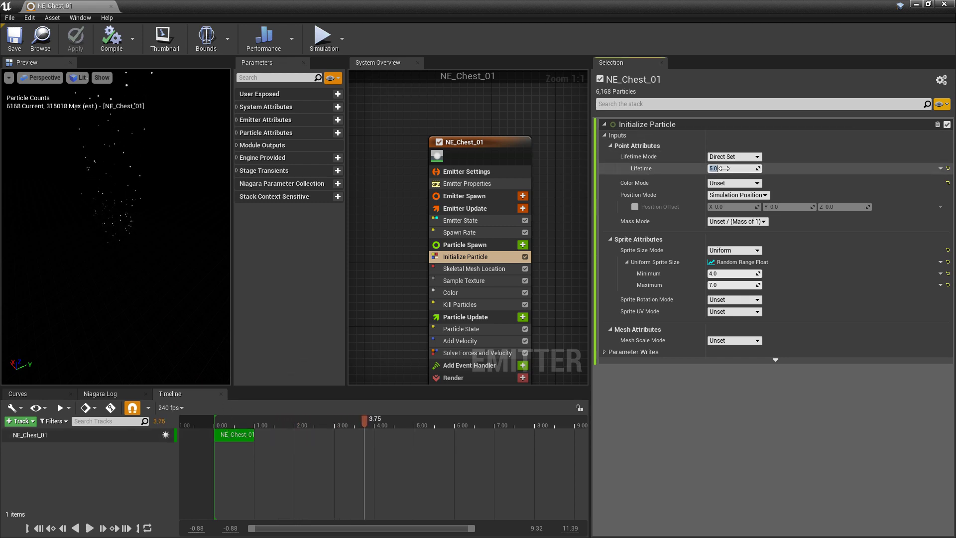
key("Return")
left_click_drag(365, 421, 245, 423)
left_click(225, 423)
key("space")
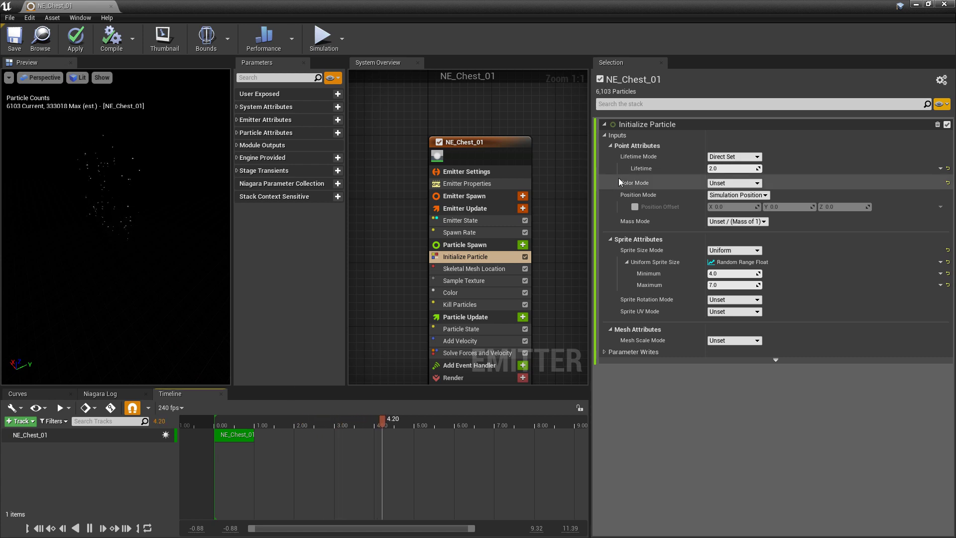
Lower the particle lifetime to 1.0, save, and review Skeletal Mesh Location settings at 0.70 s.
left_click(721, 169)
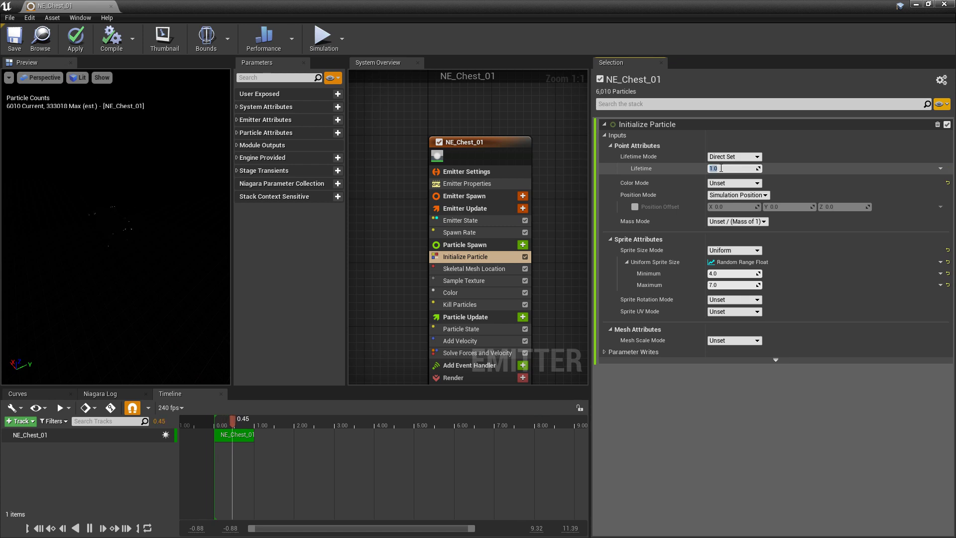
type("1")
key("Return")
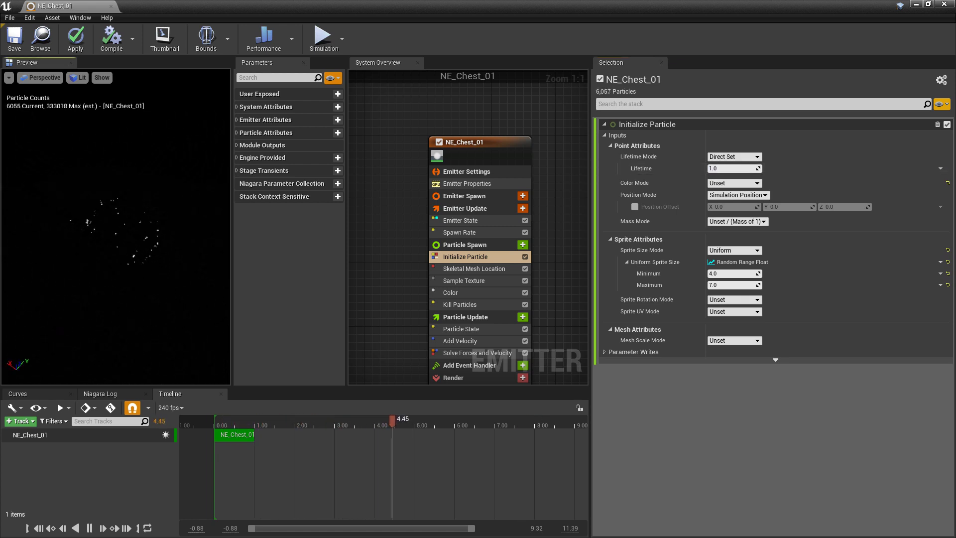
left_click(15, 43)
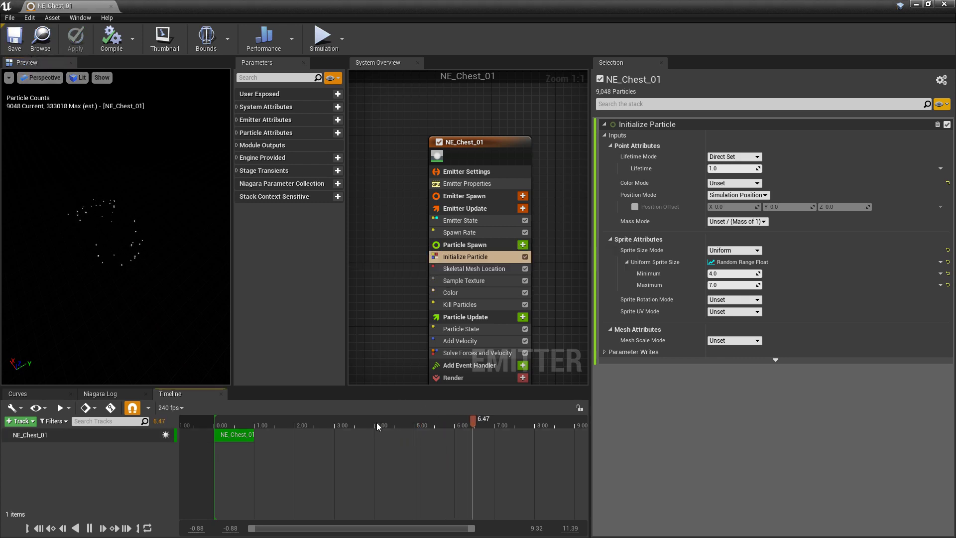
left_click(244, 419)
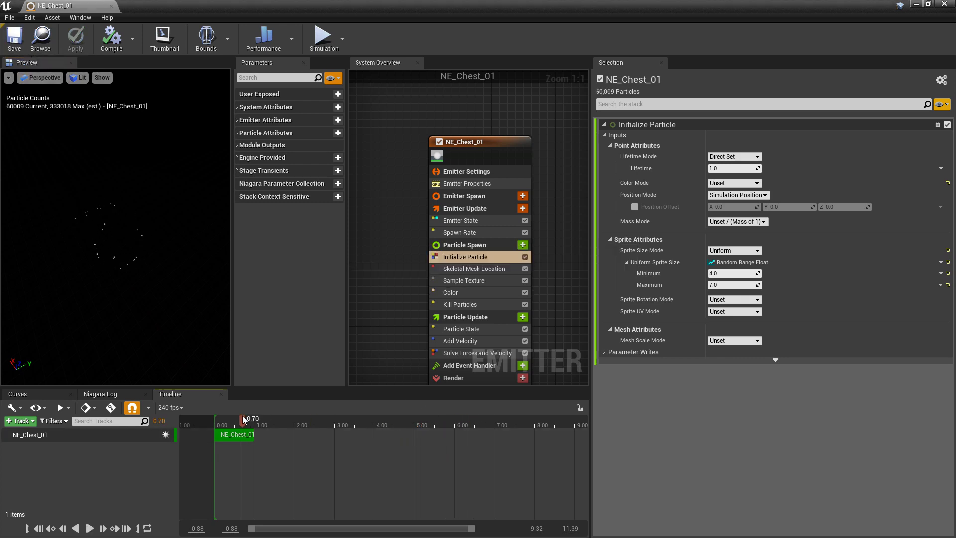
left_click(497, 269)
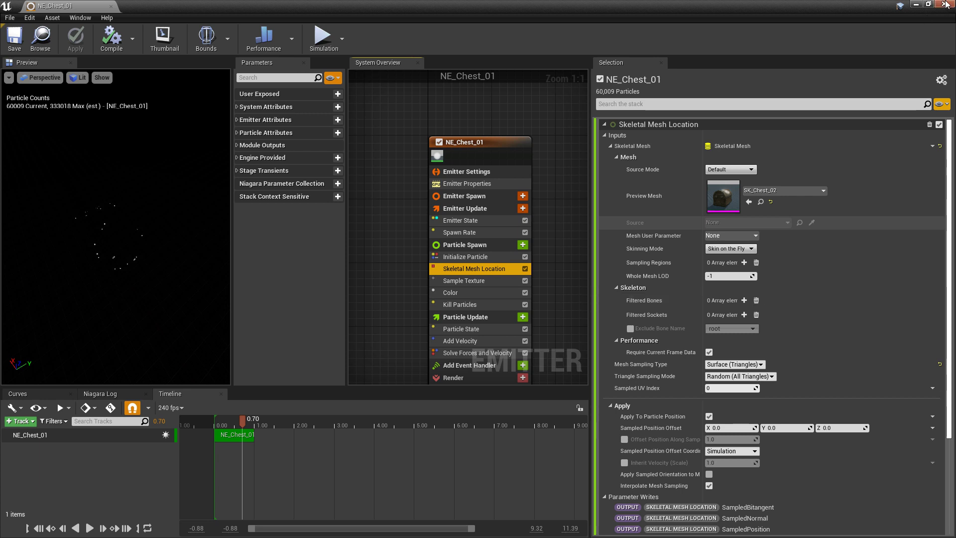
Create a Niagara system from the NE_Chest_01 emitter and name it NS_Chest_01.
left_click(945, 4)
right_click(183, 418)
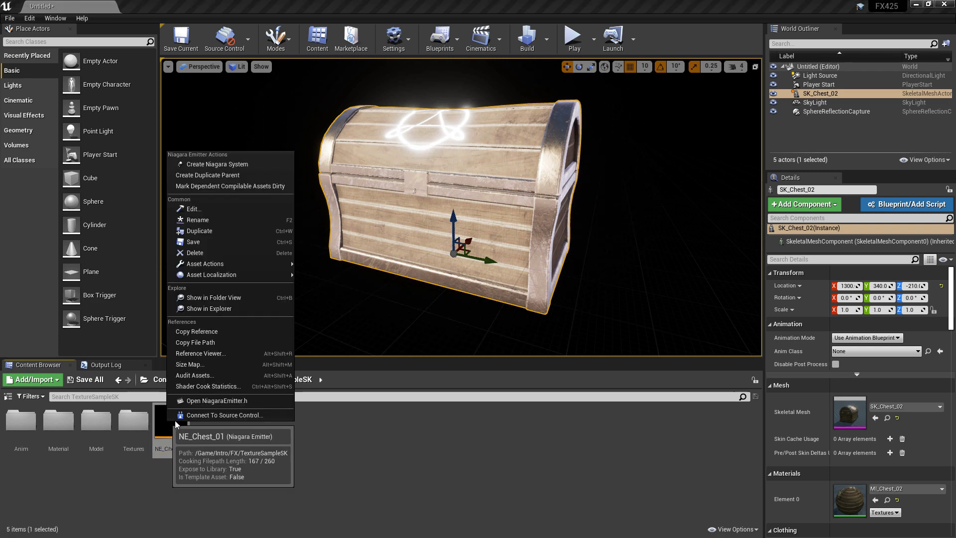
left_click(239, 164)
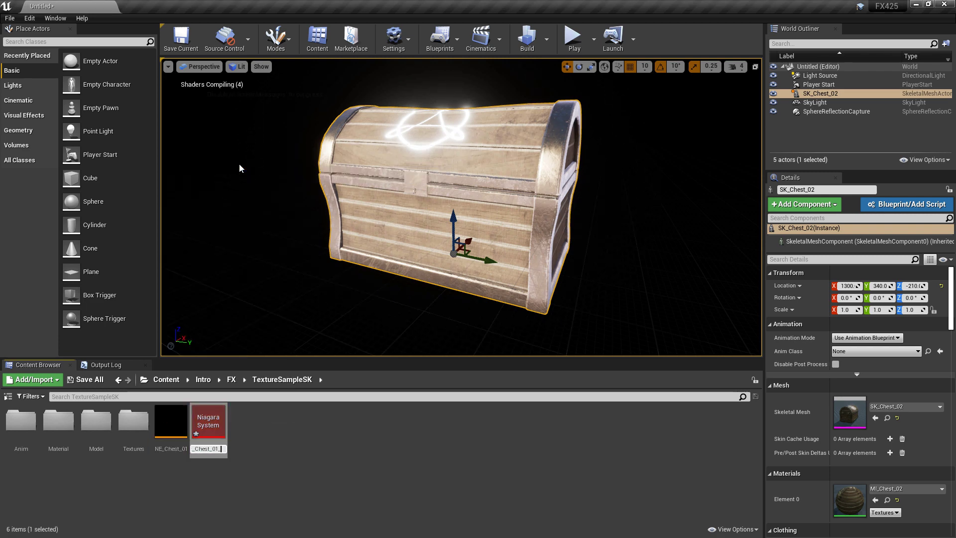
key("BackSpace")
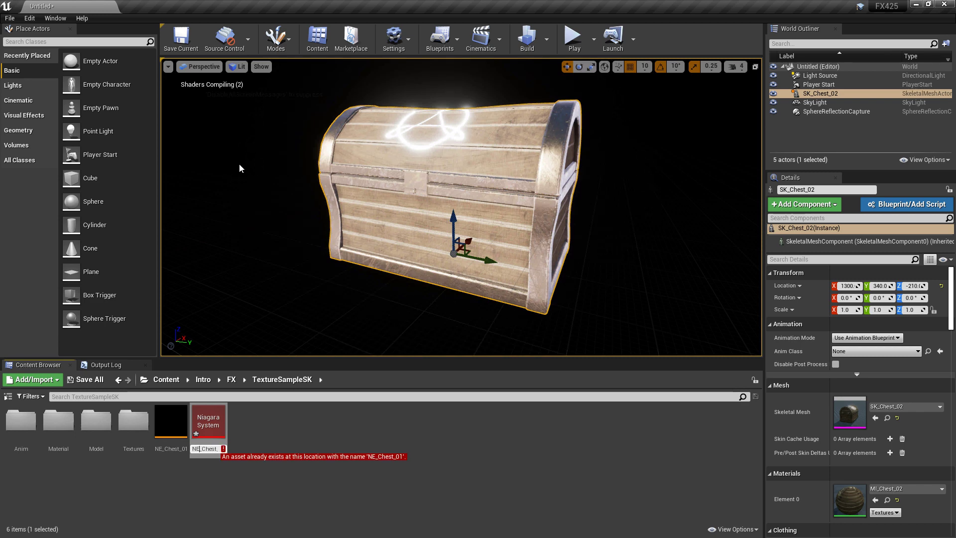
key("BackSpace")
type("S")
key("Return")
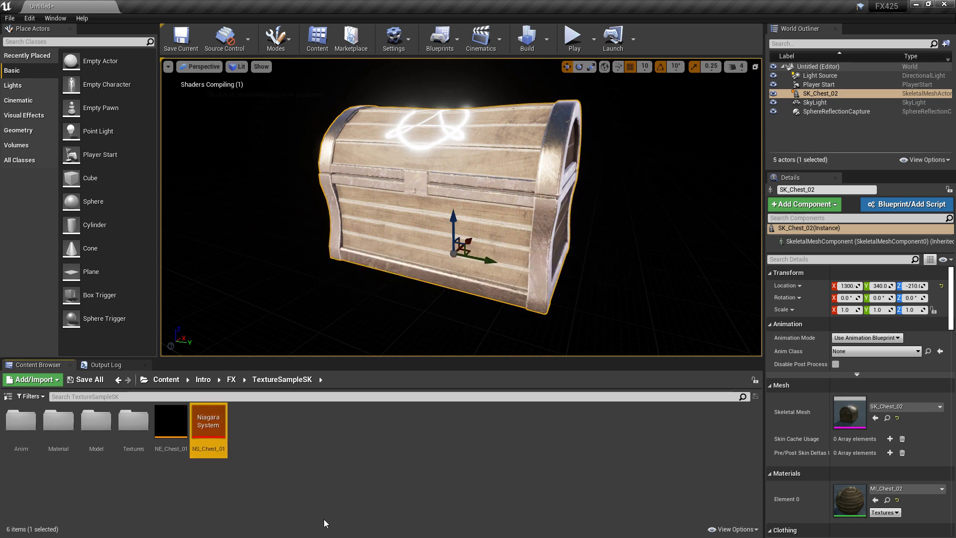
Create a new Actor Blueprint class named BP_Chest_01 in the same folder.
left_click(258, 434)
right_click(257, 434)
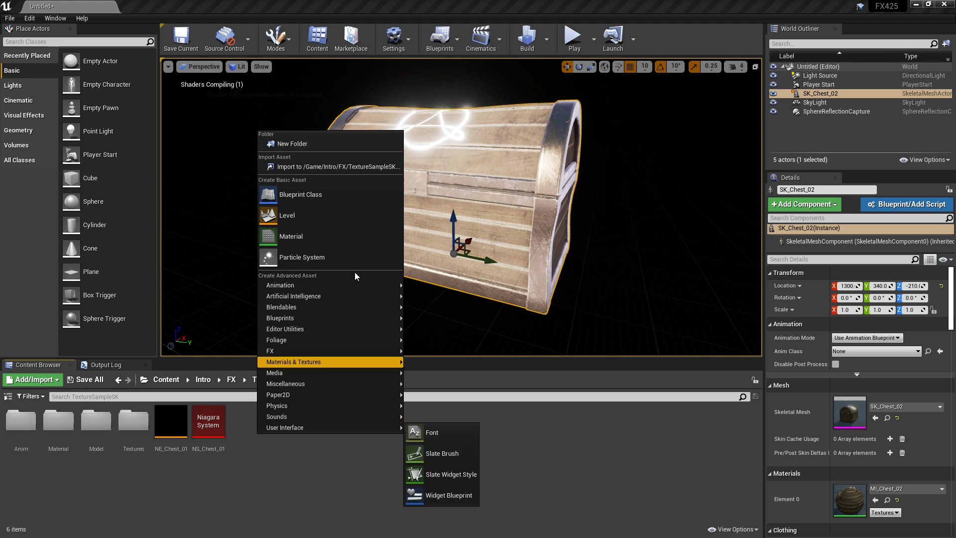
left_click(319, 195)
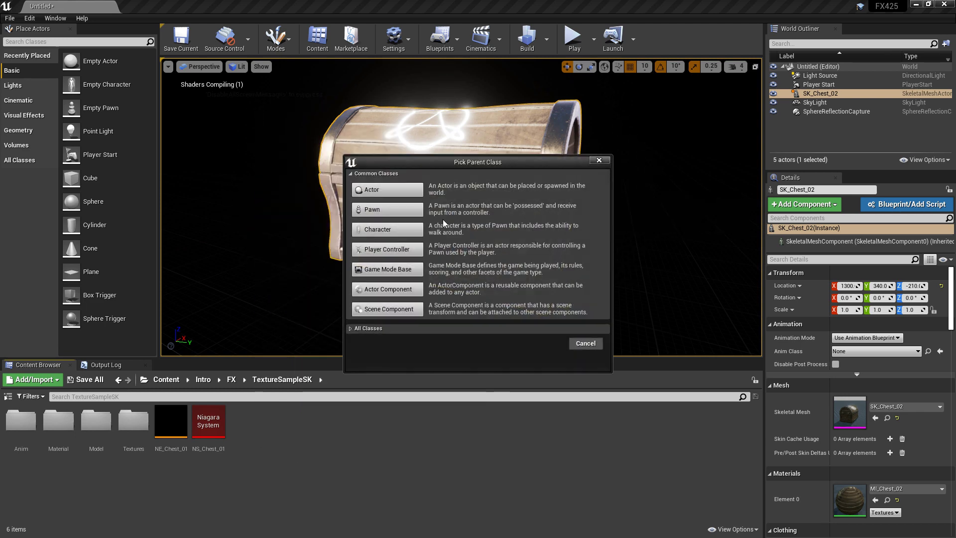
left_click(373, 190)
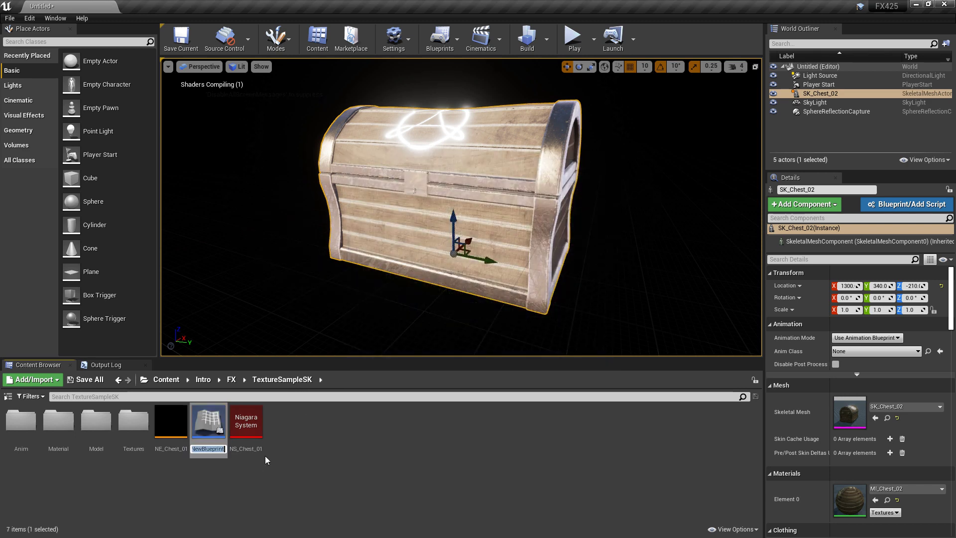
type("BP_Chest_01")
key("Return")
Open BP_Chest_01 and add a SkeletalMesh component using the SK_Chest_02 mesh.
double_click(169, 421)
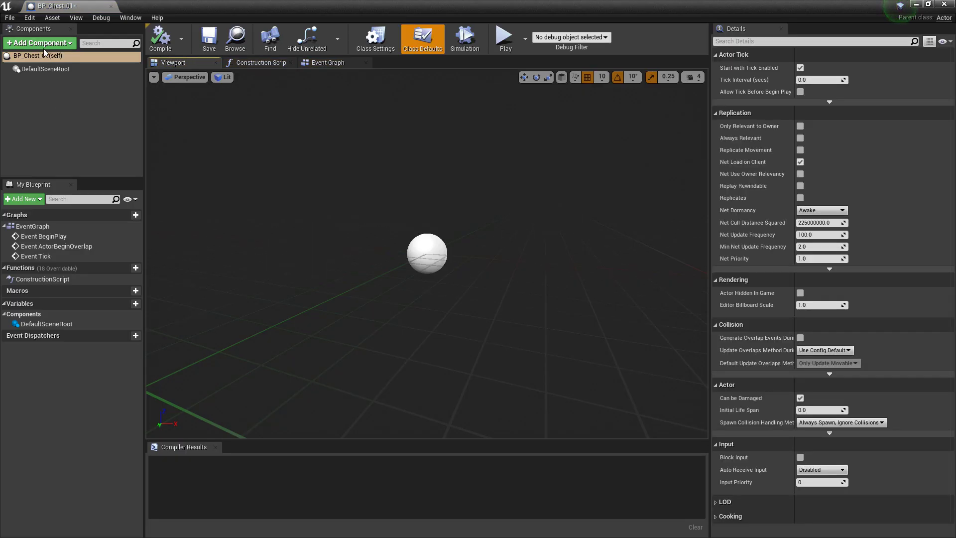
left_click(31, 45)
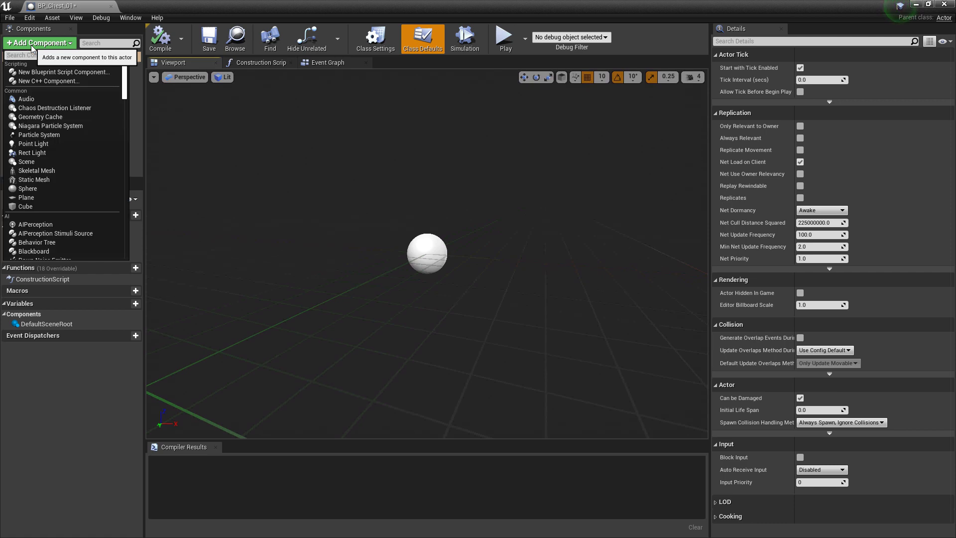
type("ske")
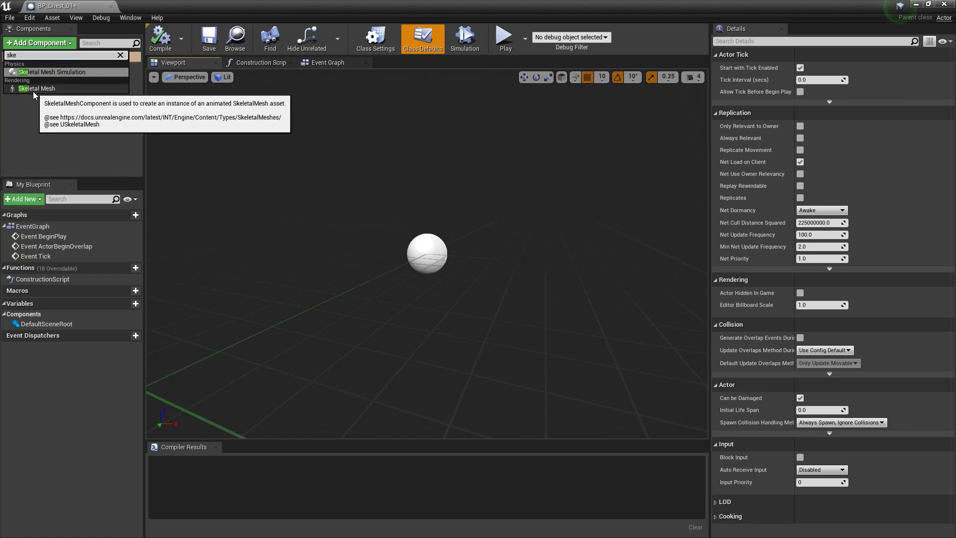
left_click(33, 90)
left_click(34, 80)
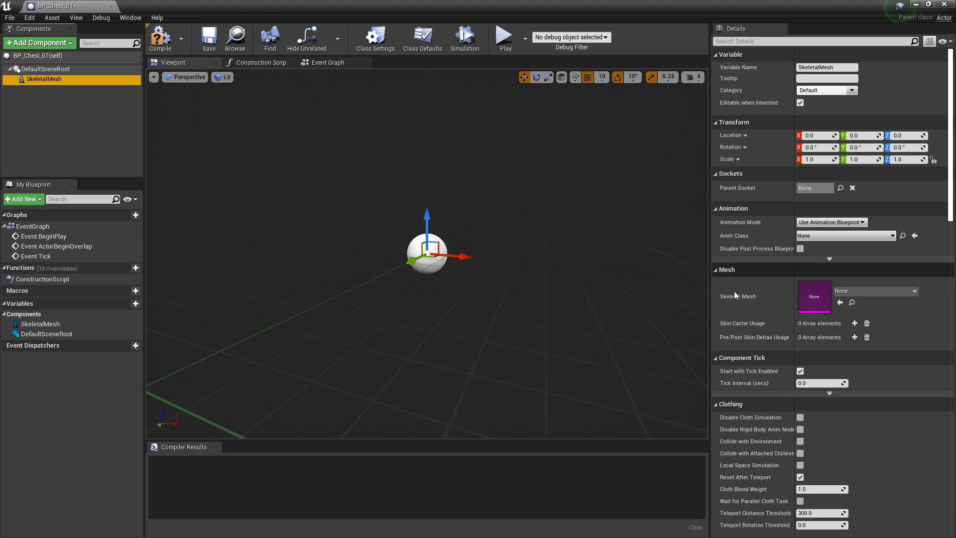
left_click(852, 293)
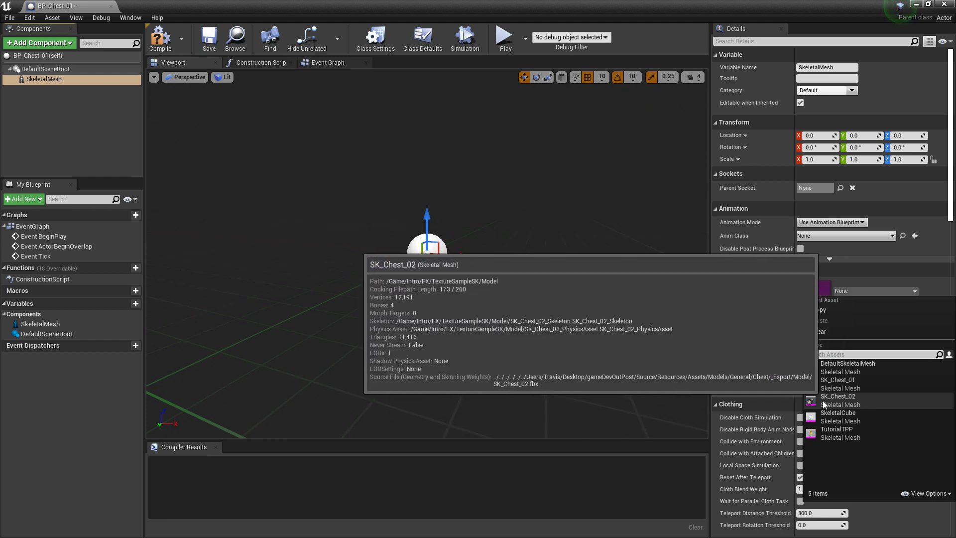
left_click(853, 401)
Make SkeletalMesh the blueprint's root and add a Niagara Particle System component.
scroll(447, 335, "down", 6)
left_click_drag(375, 319, 291, 305)
left_click_drag(44, 79, 43, 69)
left_click(42, 44)
type("niaga")
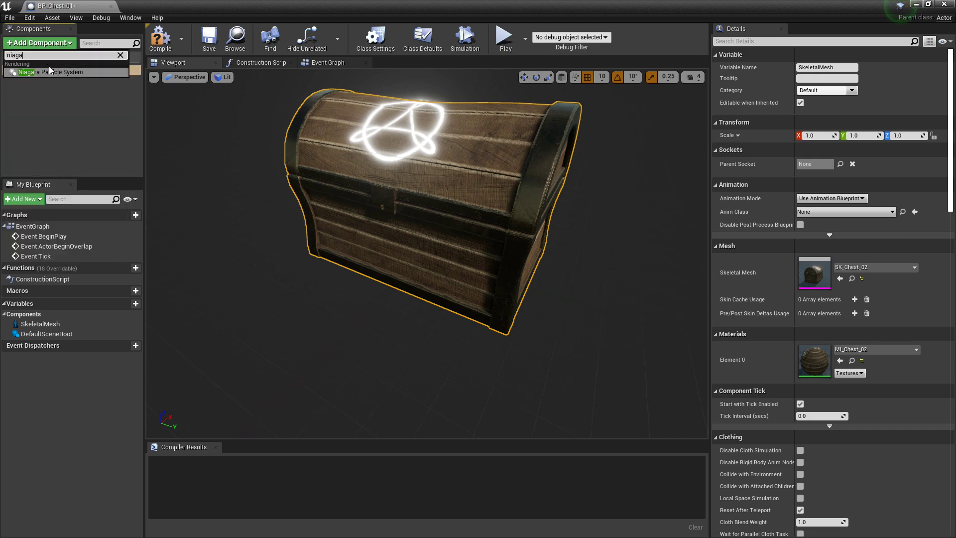
left_click(49, 72)
left_click(59, 124)
Set the Niagara component's system asset to NS_Chest_01 and view the glowing chest.
left_click(40, 79)
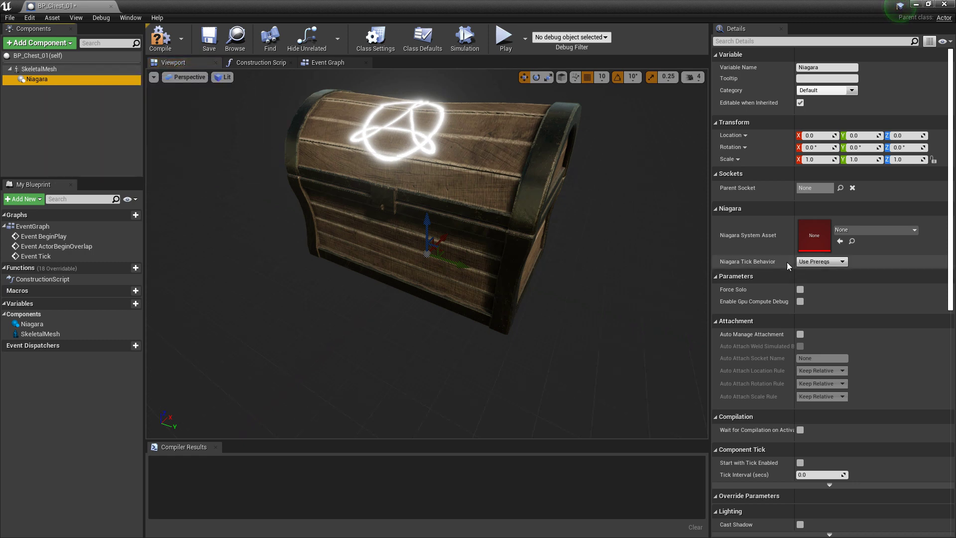
left_click(870, 231)
type("chest")
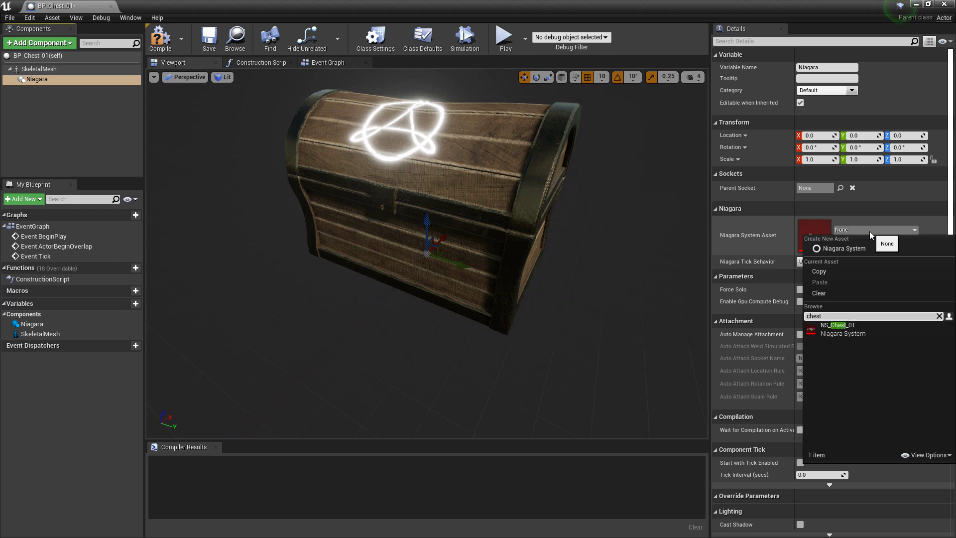
left_click(846, 330)
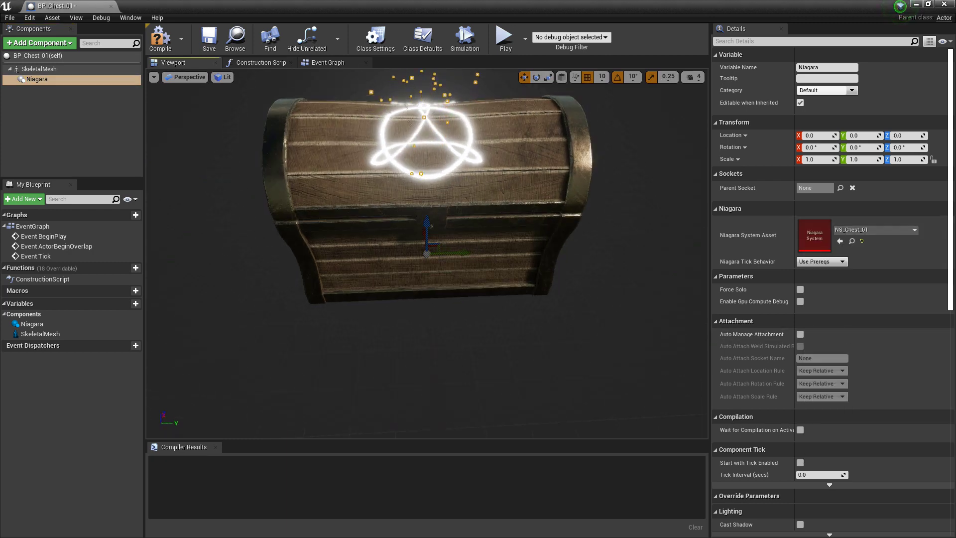
left_click_drag(513, 348, 526, 347)
left_click(39, 69)
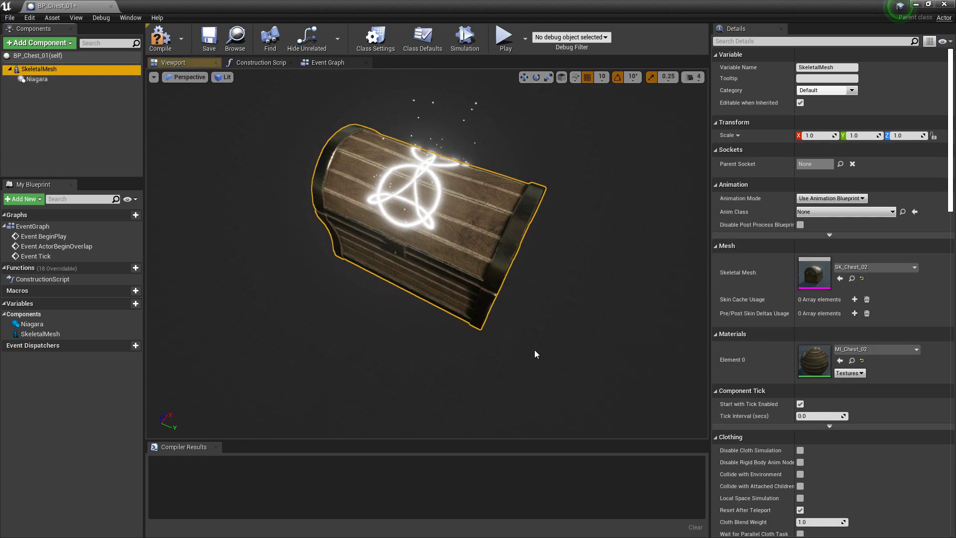
left_click_drag(378, 349, 428, 343)
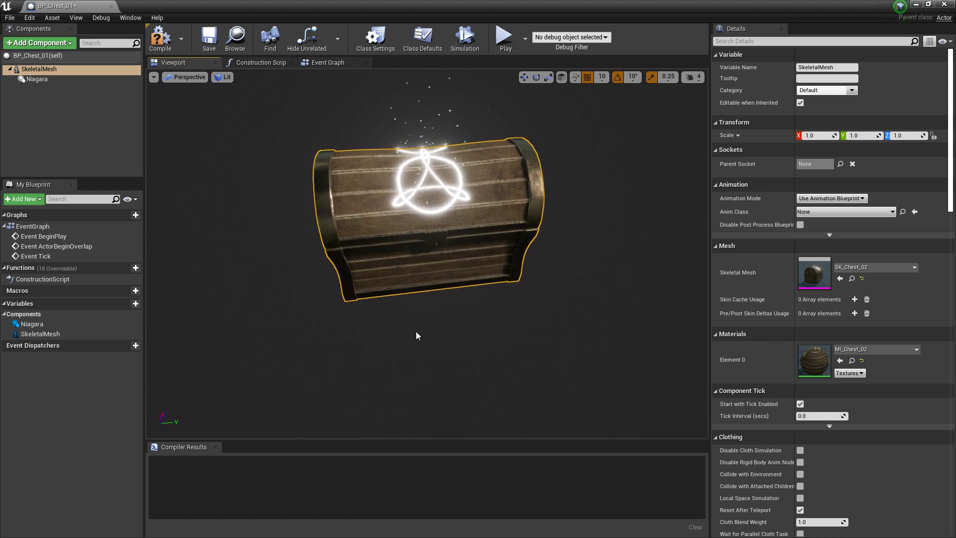
In the Event Graph, delete the ActorBeginOverlap and Tick events.
left_click(323, 63)
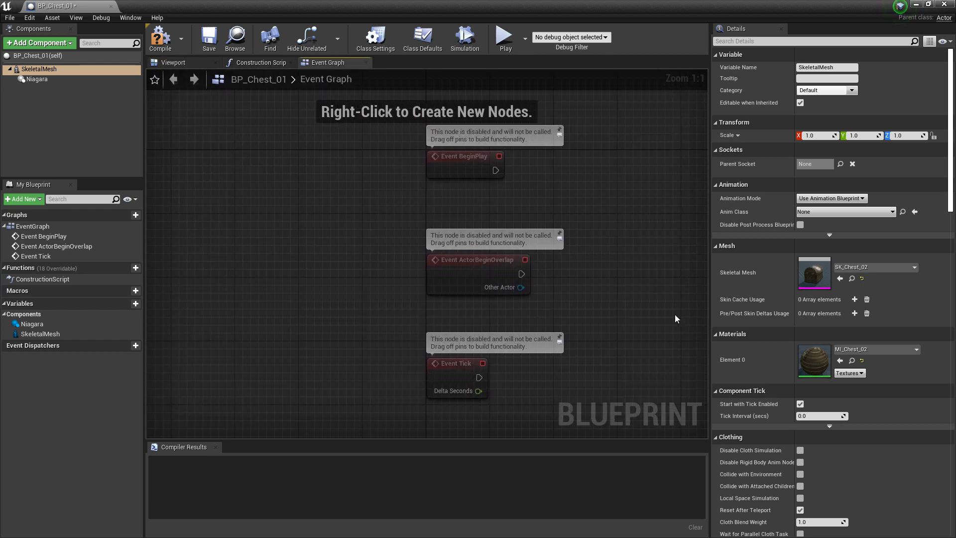
scroll(512, 276, "down", 2)
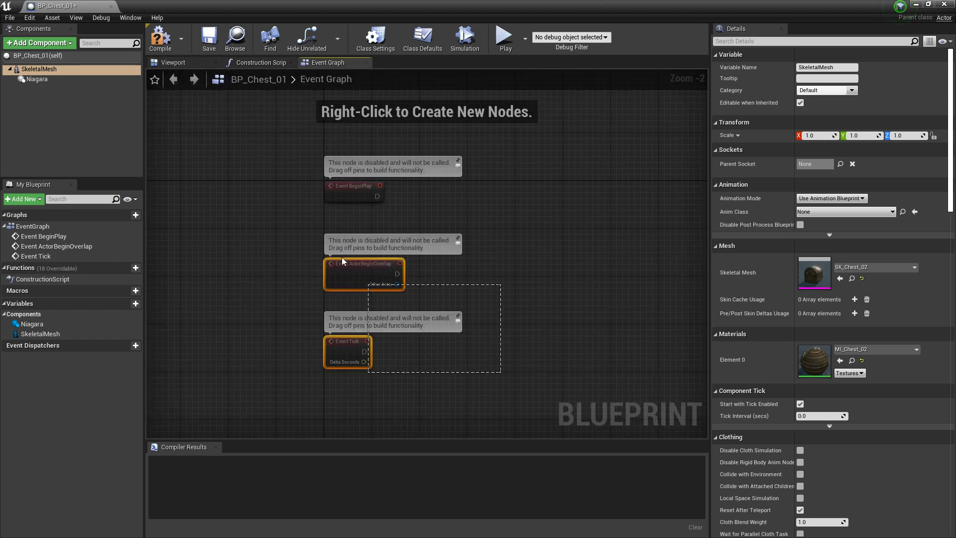
left_click_drag(339, 254, 319, 244)
key("Delete")
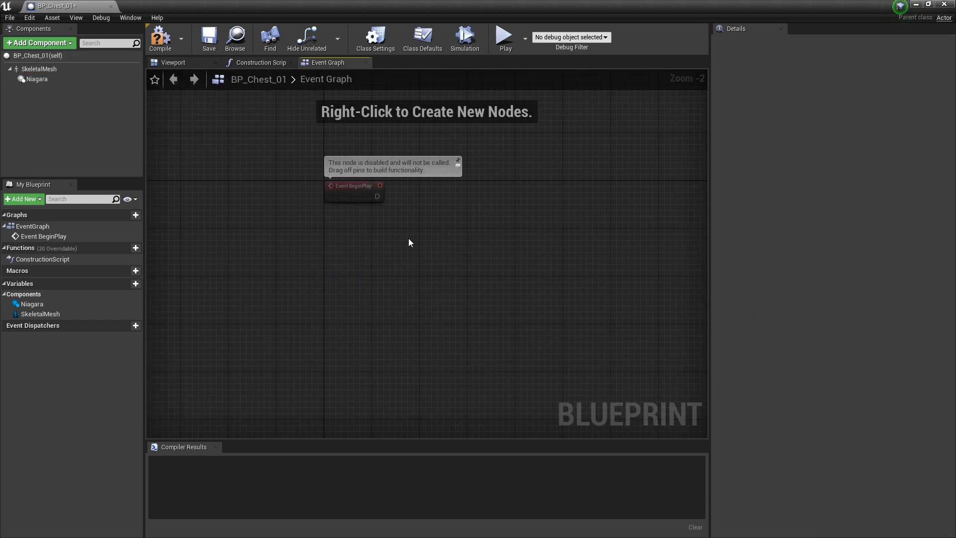
Wire an Enable Input node to Event BeginPlay's execution output.
scroll(372, 302, "up", 2)
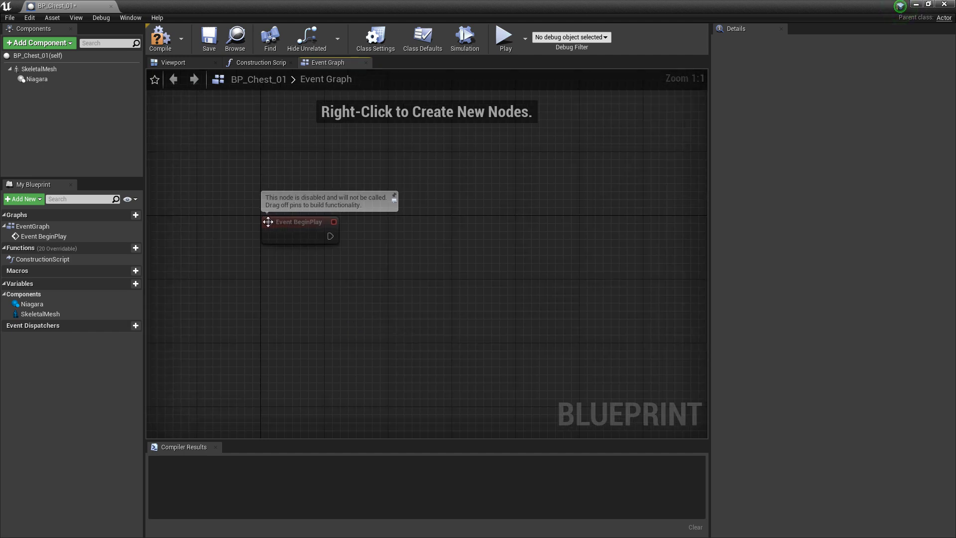
left_click_drag(330, 236, 425, 239)
type("enable input")
key("Return")
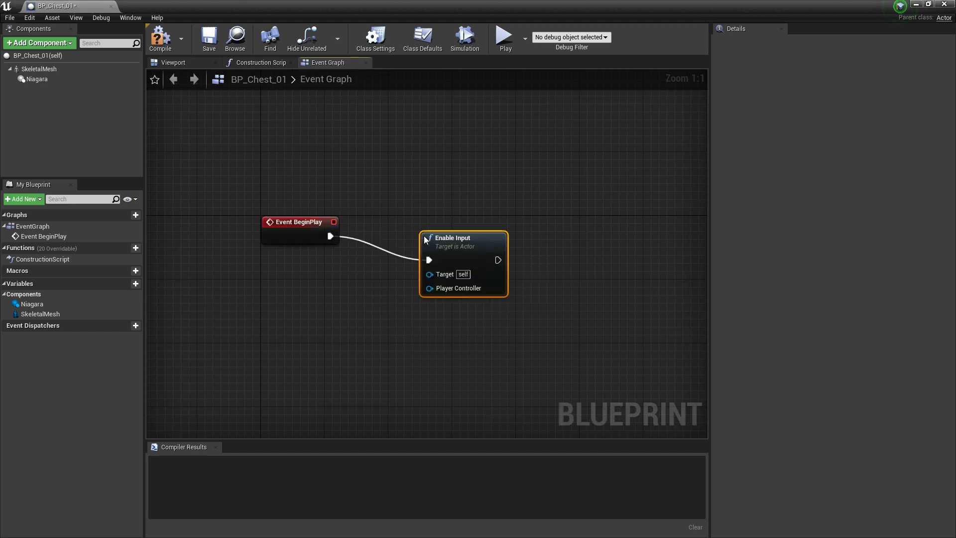
left_click_drag(434, 241, 457, 216)
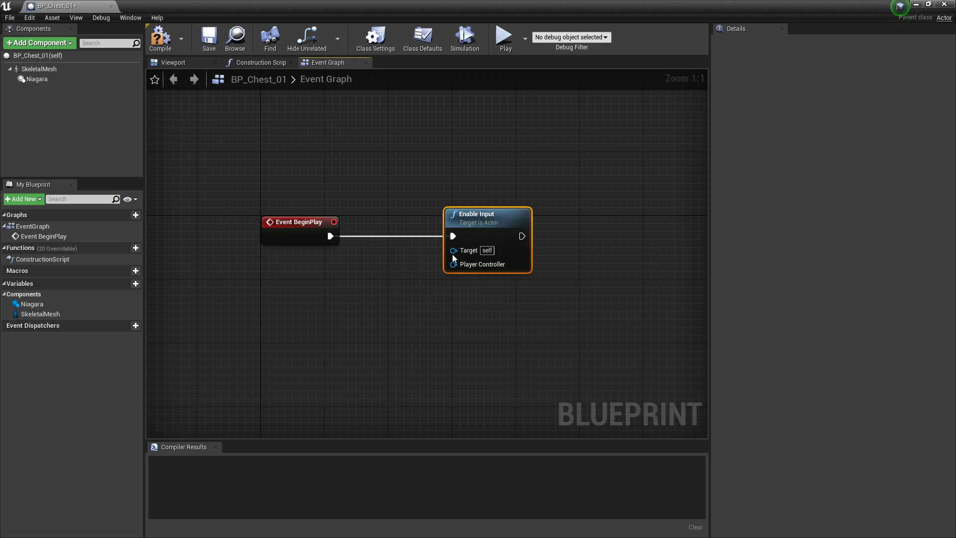
Feed Enable Input's player controller from a Get Player Controller node.
left_click_drag(453, 264, 352, 287)
type("g")
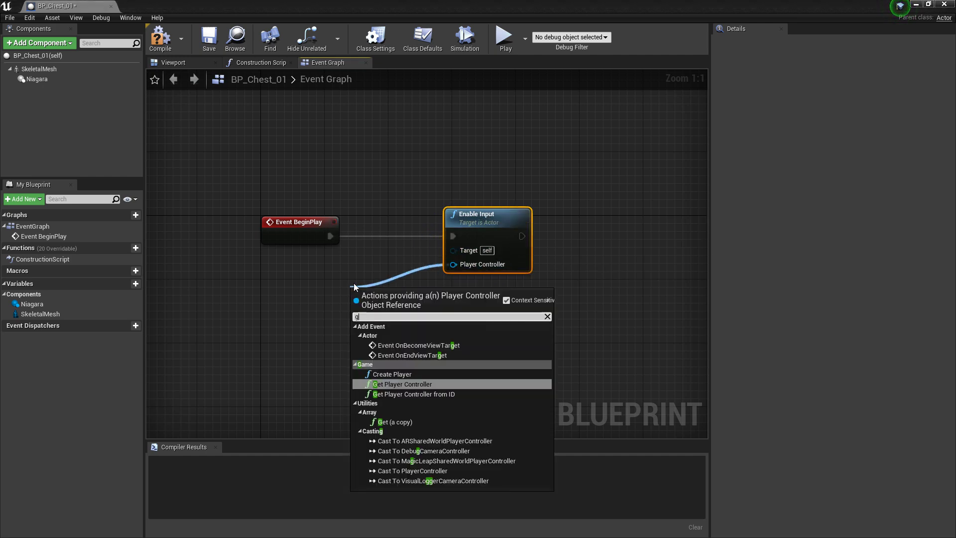
type("et")
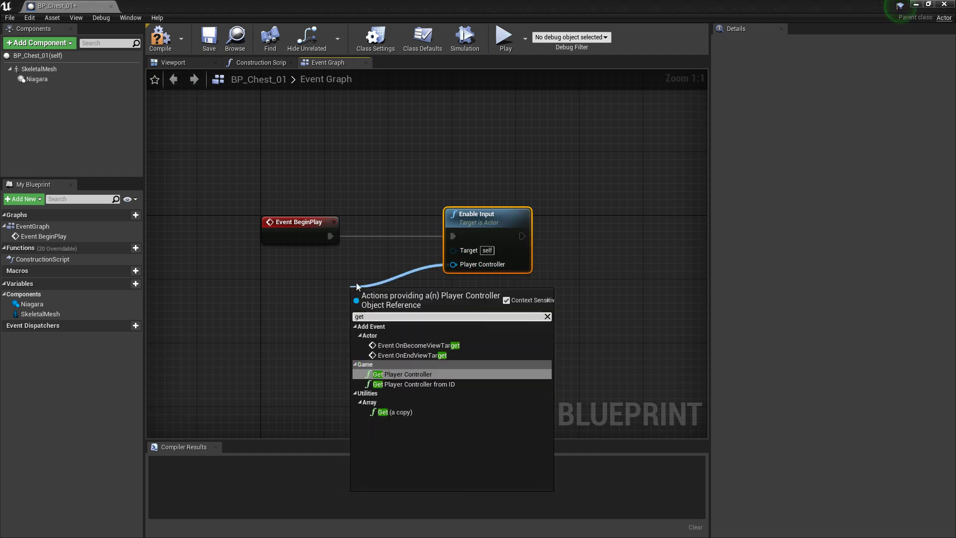
left_click(424, 374)
left_click_drag(389, 287, 479, 159)
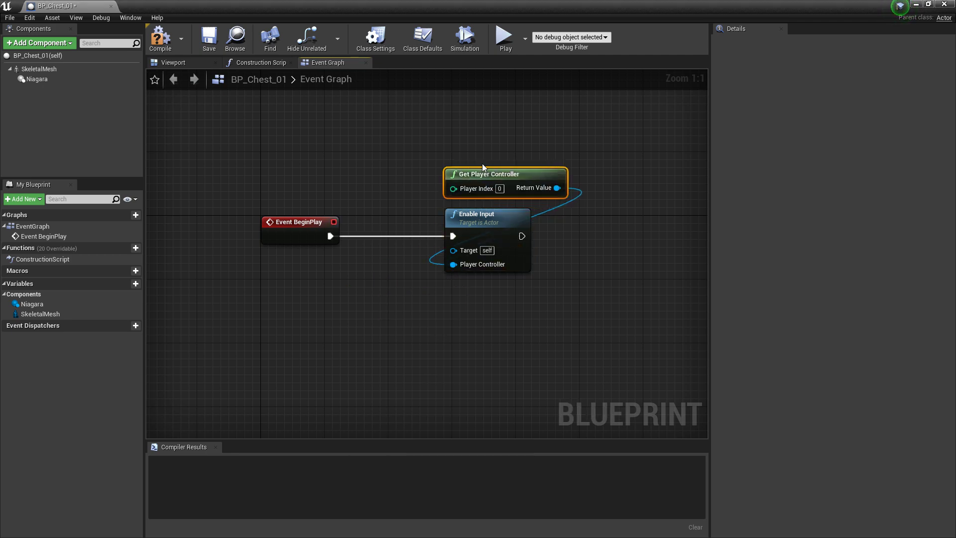
right_click_drag(483, 341, 461, 276)
scroll(422, 291, "down", 1)
right_click_drag(332, 329, 347, 302)
Add a Keyboard Events P key event node to the graph.
right_click(346, 301)
type("keyboard")
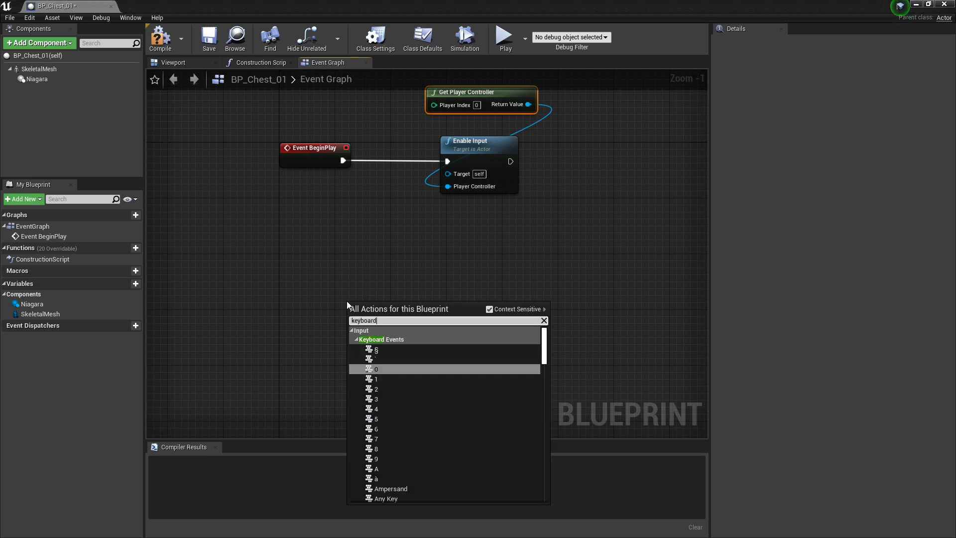
scroll(426, 435, "down", 8)
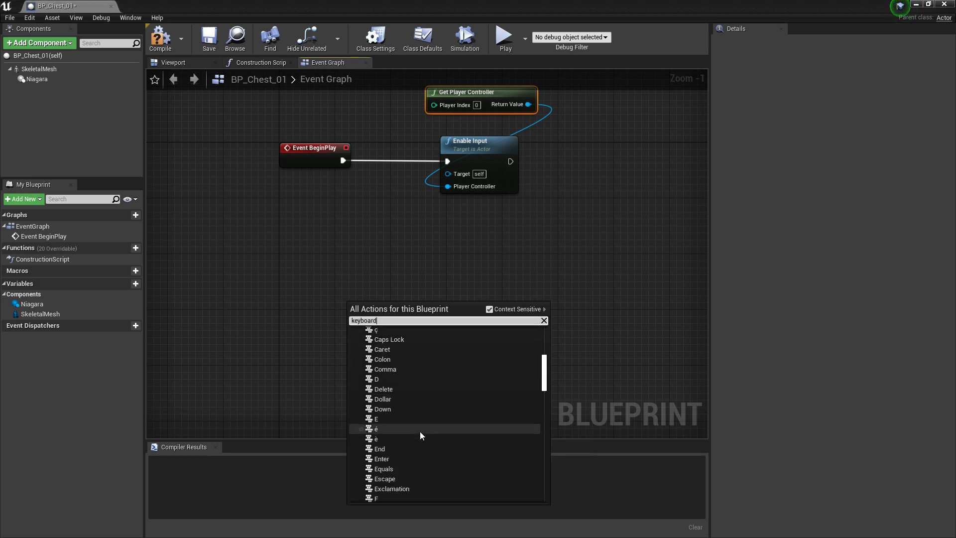
scroll(420, 431, "down", 8)
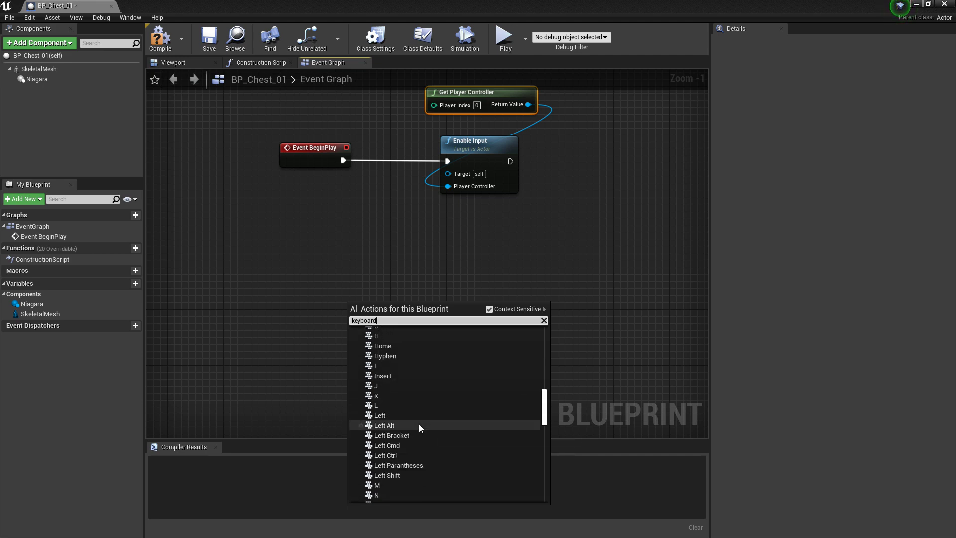
scroll(420, 424, "down", 8)
left_click(408, 414)
right_click_drag(396, 293, 270, 307)
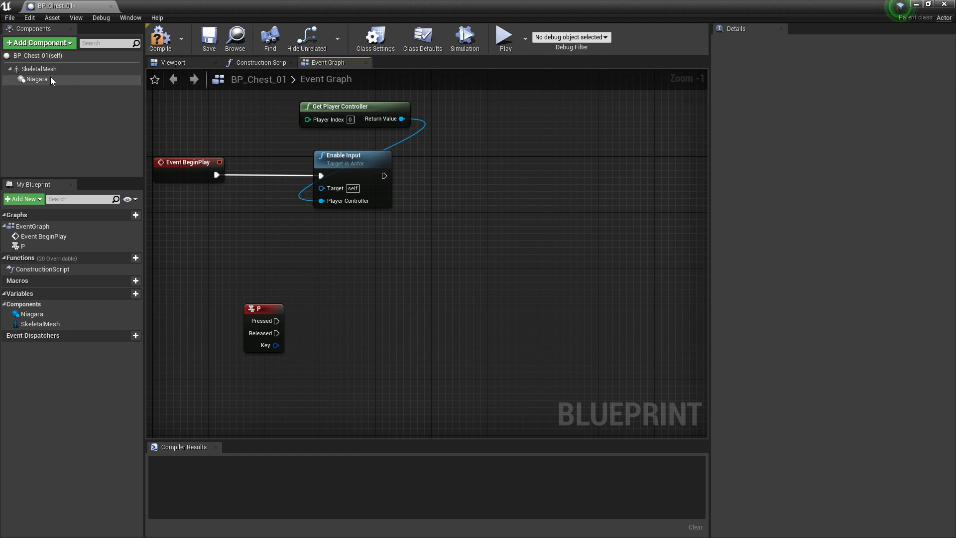
Add a SkeletalMesh reference and Play Animation node, wired to P Pressed.
mouse_move(40, 69)
left_mouse_down()
mouse_move(335, 351)
mouse_move(342, 366)
mouse_move(325, 365)
left_mouse_up()
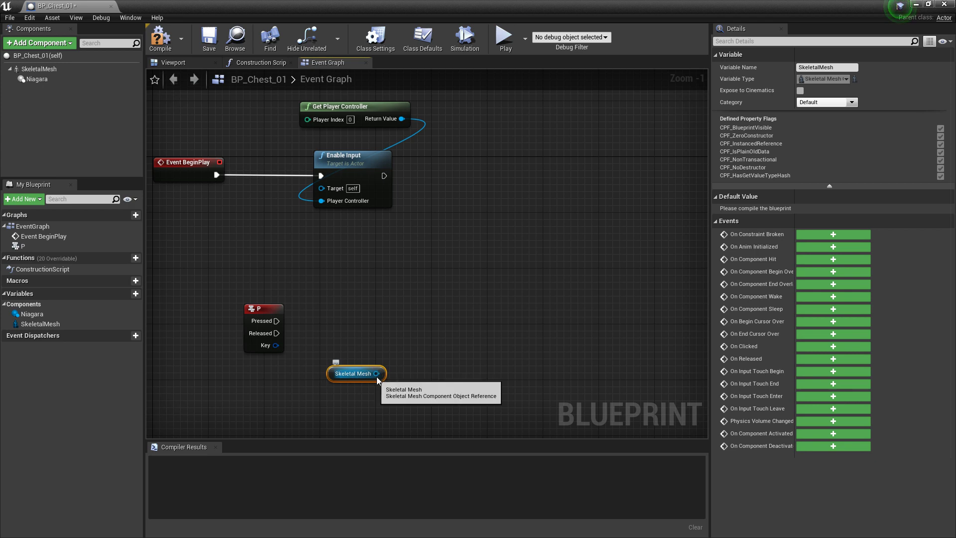
left_click_drag(376, 374, 424, 330)
type("play")
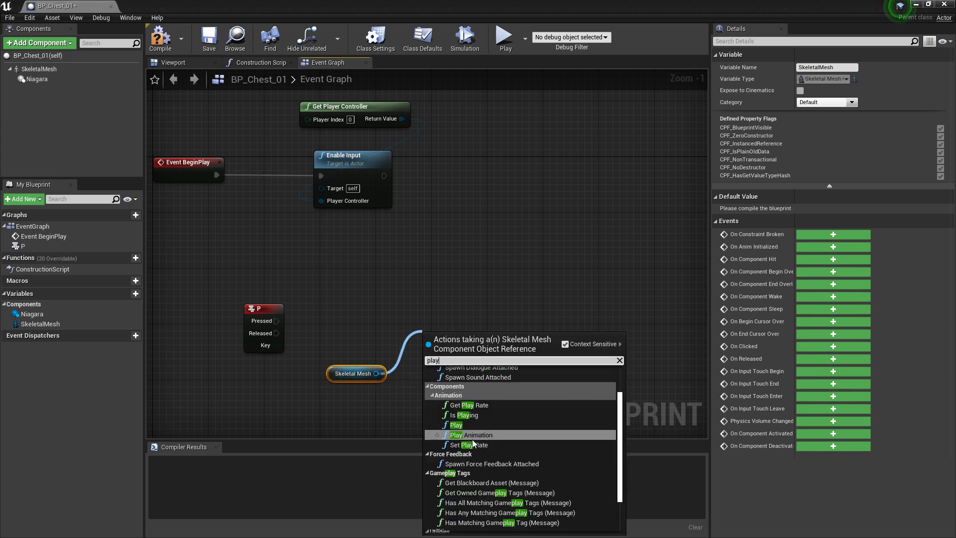
left_click(479, 434)
left_click_drag(444, 325, 445, 312)
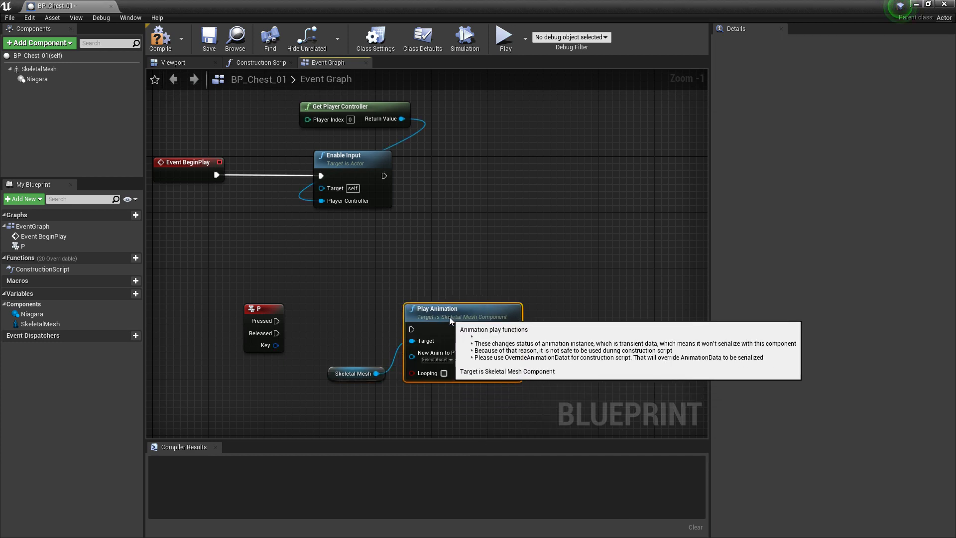
left_click_drag(352, 369, 466, 280)
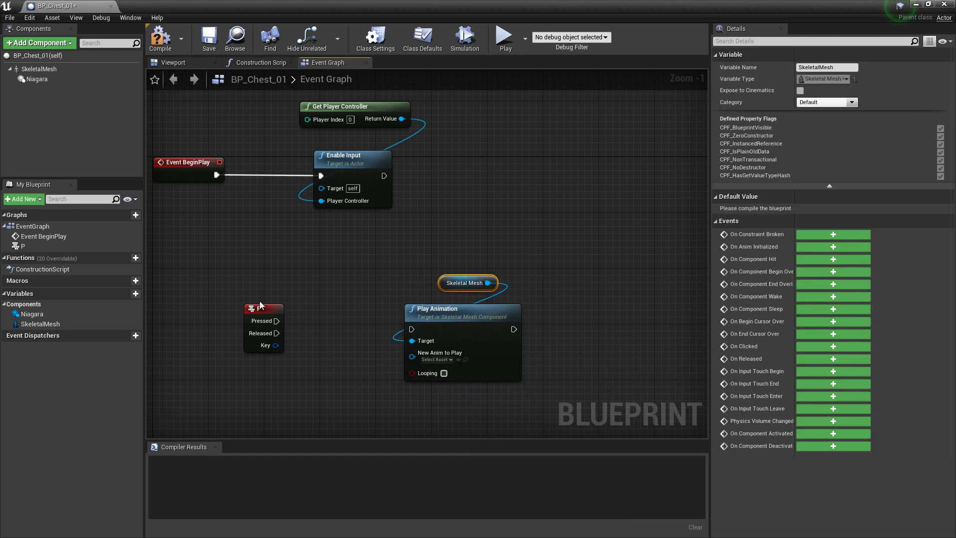
left_click_drag(277, 321, 412, 329)
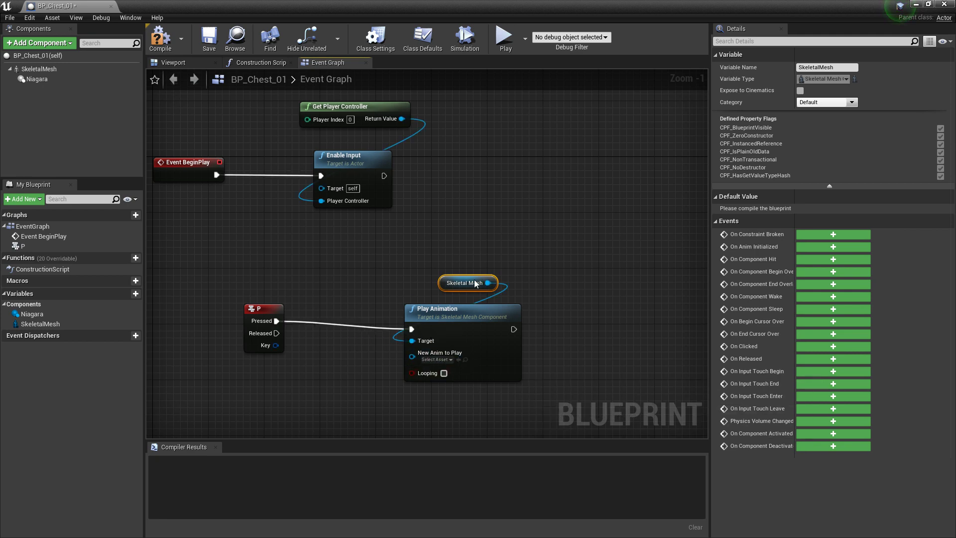
Set the Play Animation node's animation to Anim_Chest_02.
right_click_drag(516, 327, 500, 316)
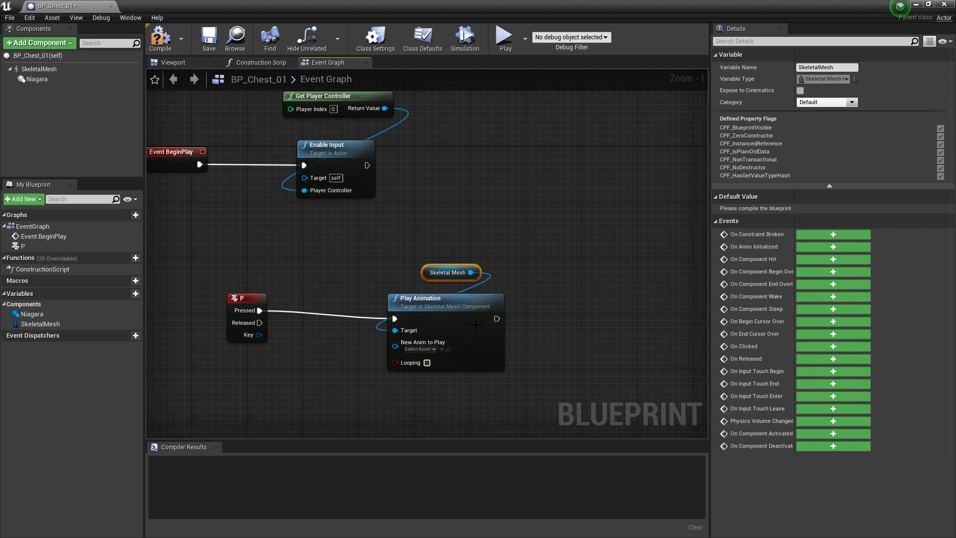
left_click(419, 350)
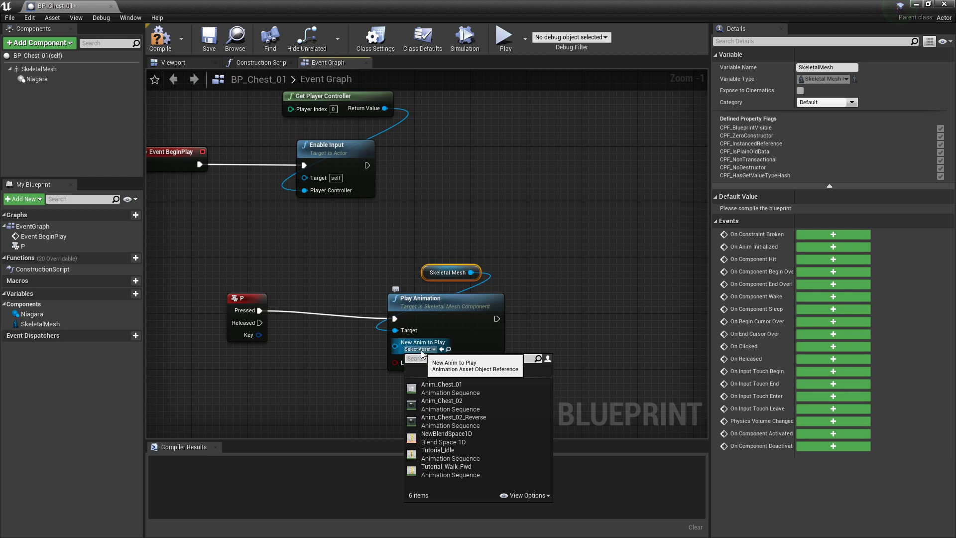
left_click(442, 402)
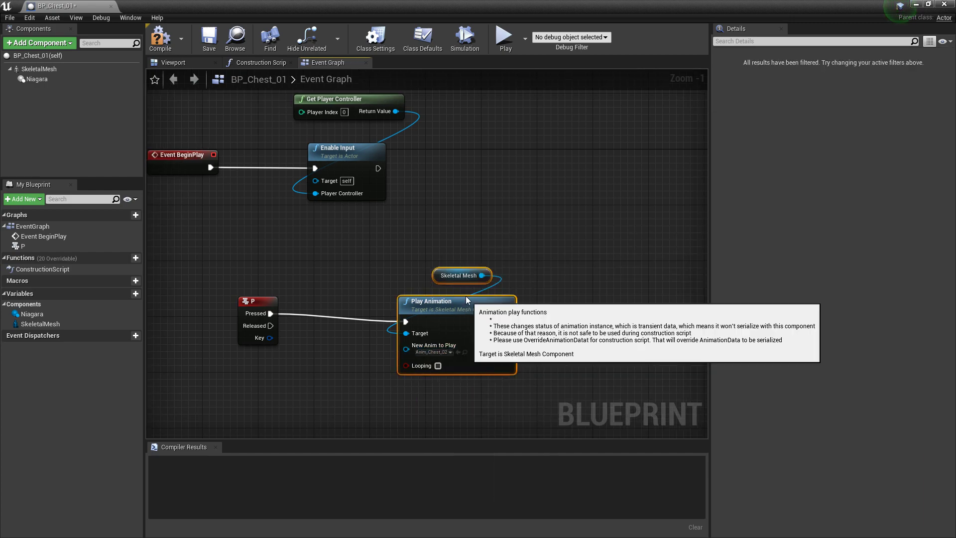
scroll(381, 332, "down", 3)
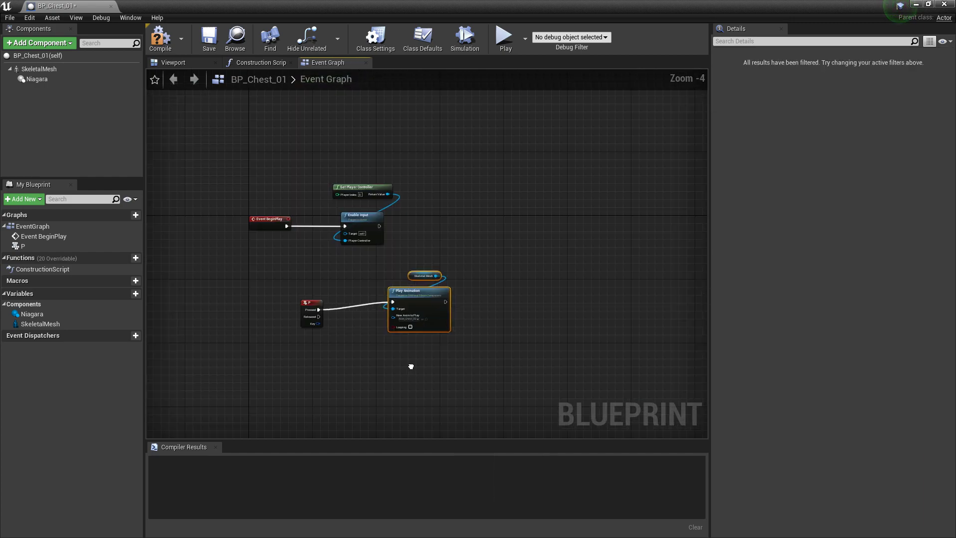
scroll(423, 355, "down", 1)
scroll(459, 359, "up", 2)
Copy the nodes for P Released, playing Anim_Chest_02_Reverse.
left_click_drag(464, 334, 390, 215)
key("ctrl+c")
key("ctrl+v")
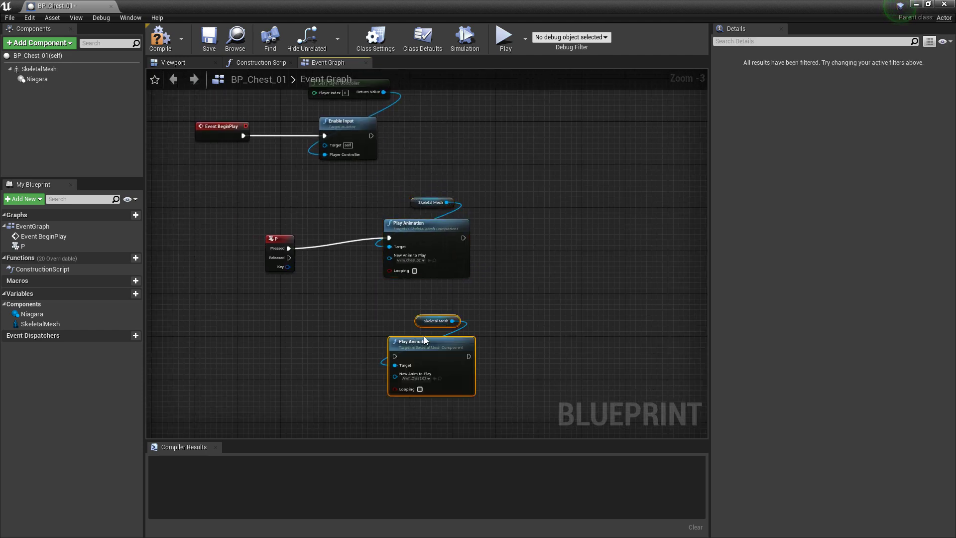
scroll(380, 289, "up", 1)
left_click_drag(298, 252, 415, 349)
left_click(441, 376)
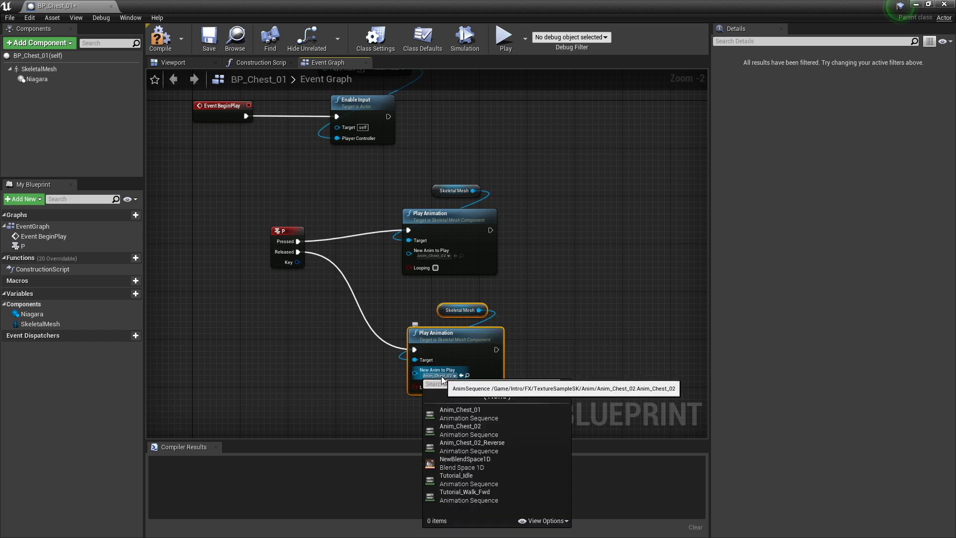
left_click(507, 447)
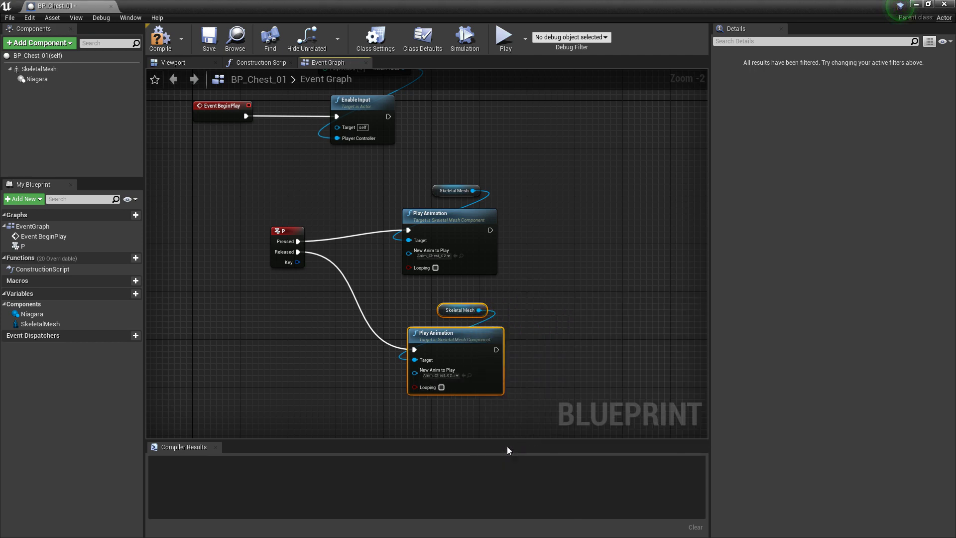
Tidy the copied nodes, then compile and save BP_Chest_01.
left_click_drag(575, 396, 419, 299)
left_click_drag(465, 334, 463, 323)
right_click_drag(463, 323, 451, 331)
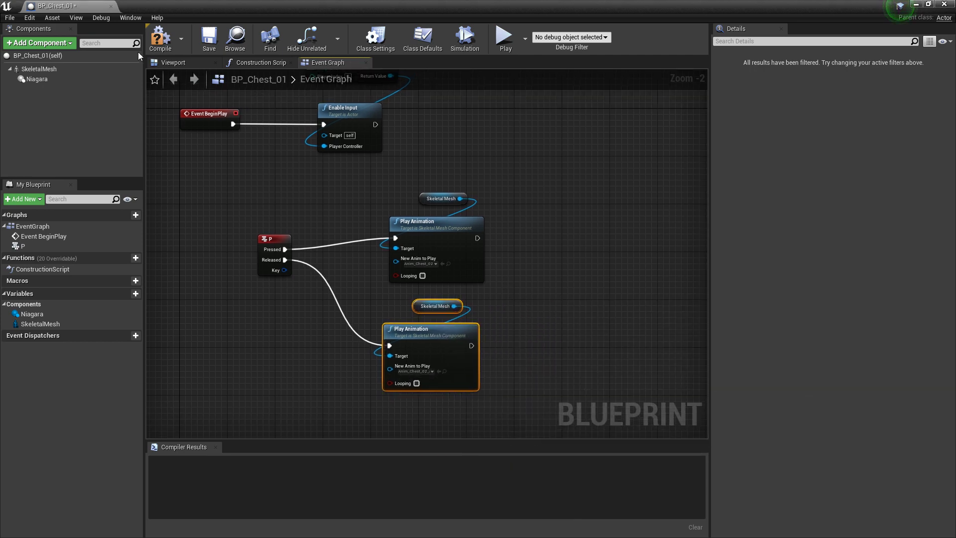
left_click(160, 39)
left_click(209, 40)
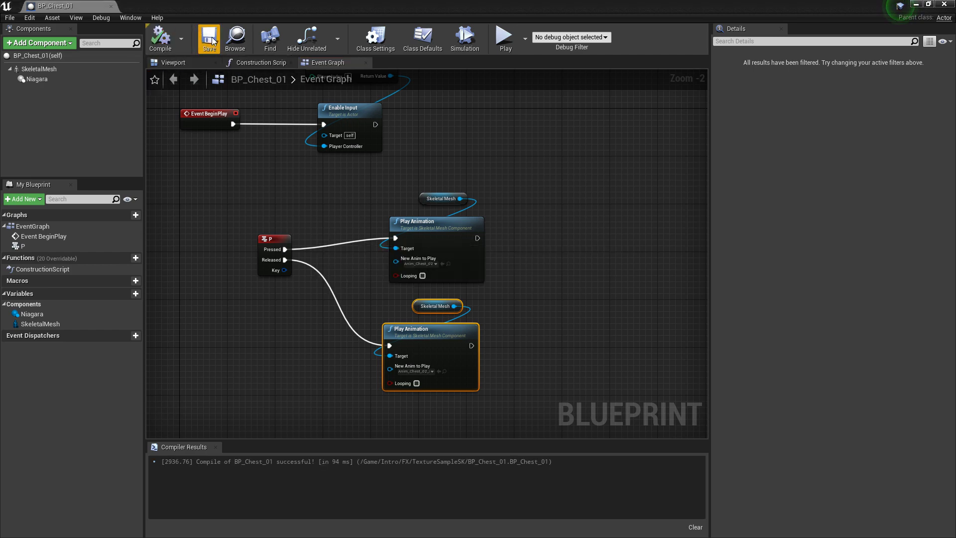
Close the Blueprint editor and delete the SK_Chest_02 actor from the level.
left_click(945, 5)
left_click(572, 239)
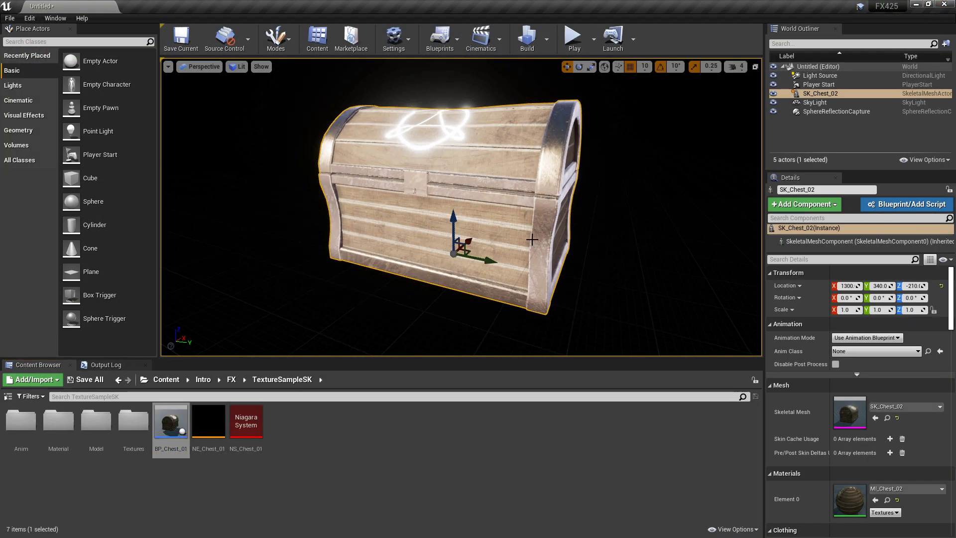
key("Delete")
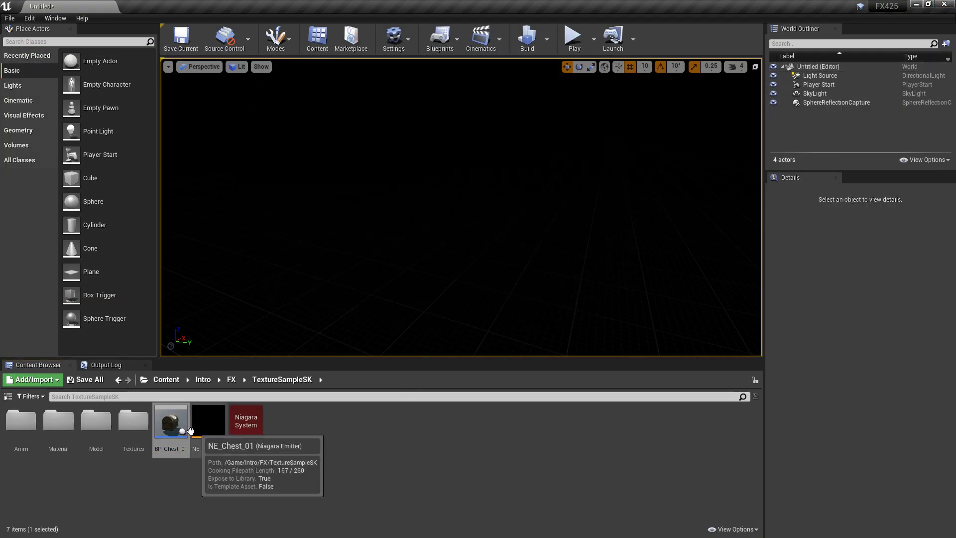
Place BP_Chest_01 in the level, position it, and start Play in Editor.
left_click_drag(170, 421, 446, 262)
key("f")
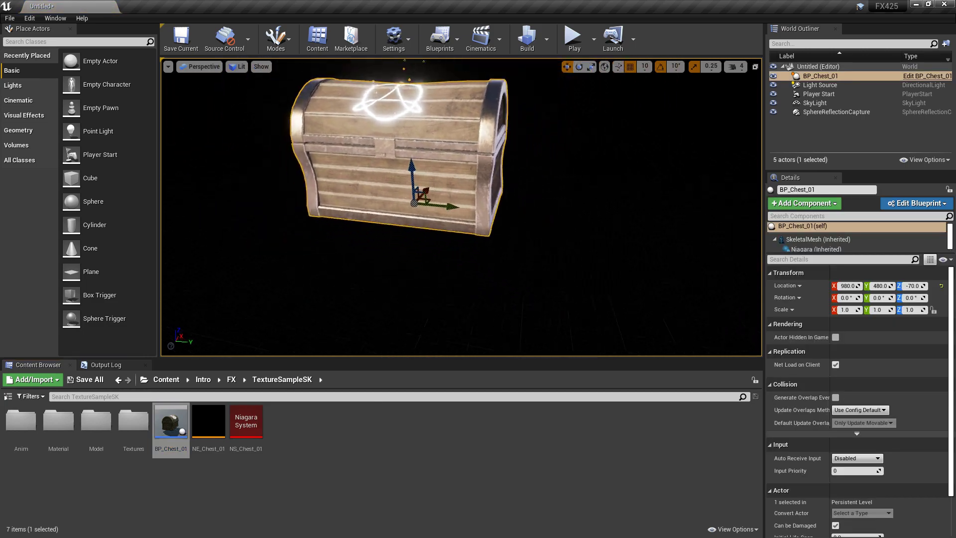
left_click_drag(515, 191, 363, 192)
key("f")
left_click_drag(455, 208, 494, 168)
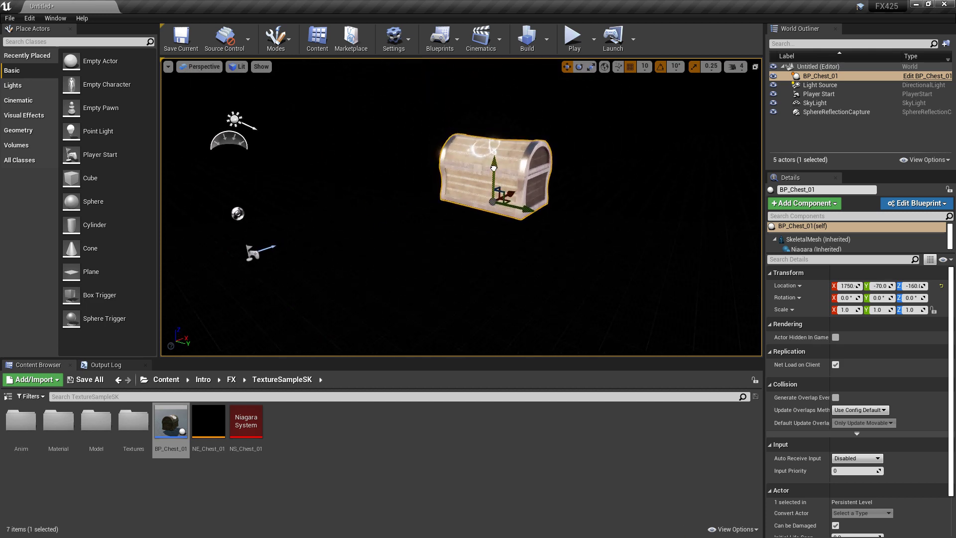
left_click(573, 39)
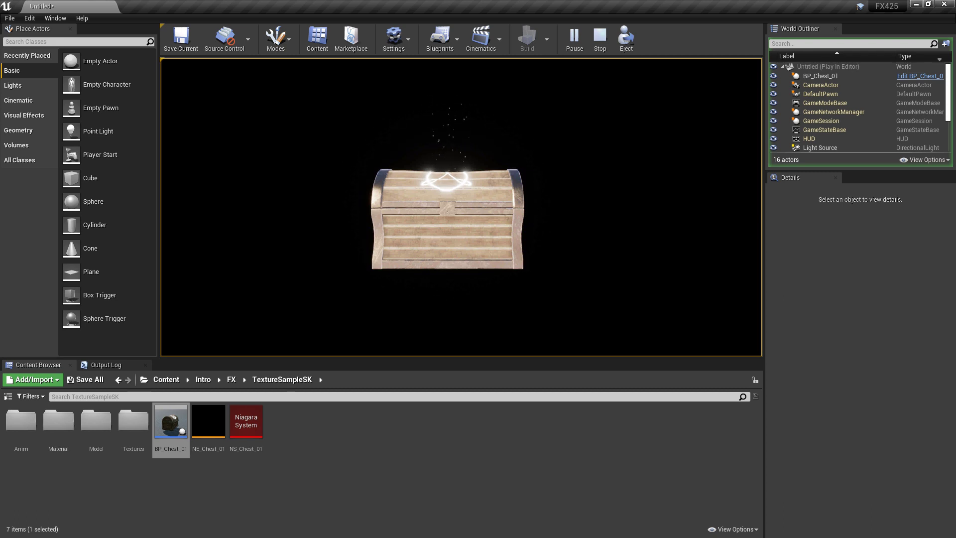
Stop play and inspect NE_Chest_01's Skeletal Mesh Location, Sample Texture and Kill Particles modules.
key("Escape")
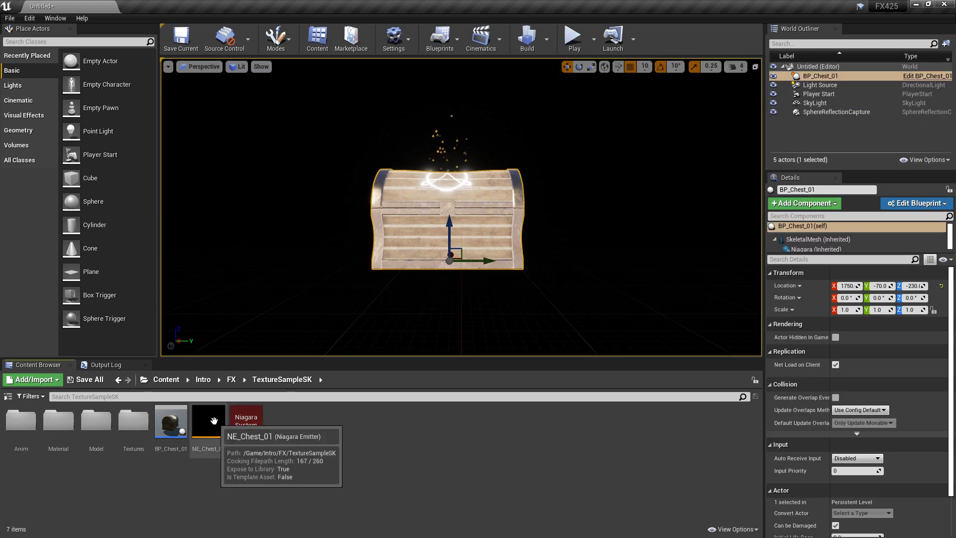
double_click(214, 421)
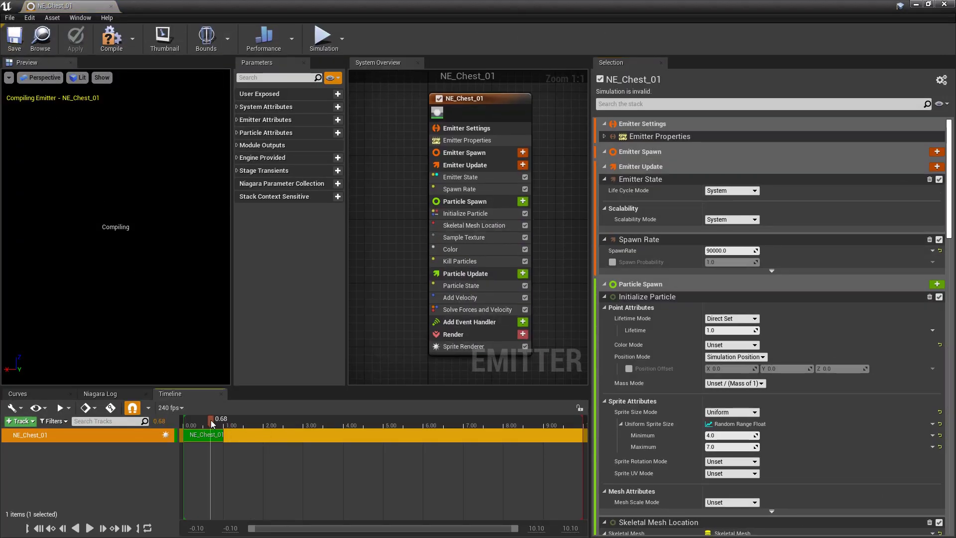
left_click(472, 227)
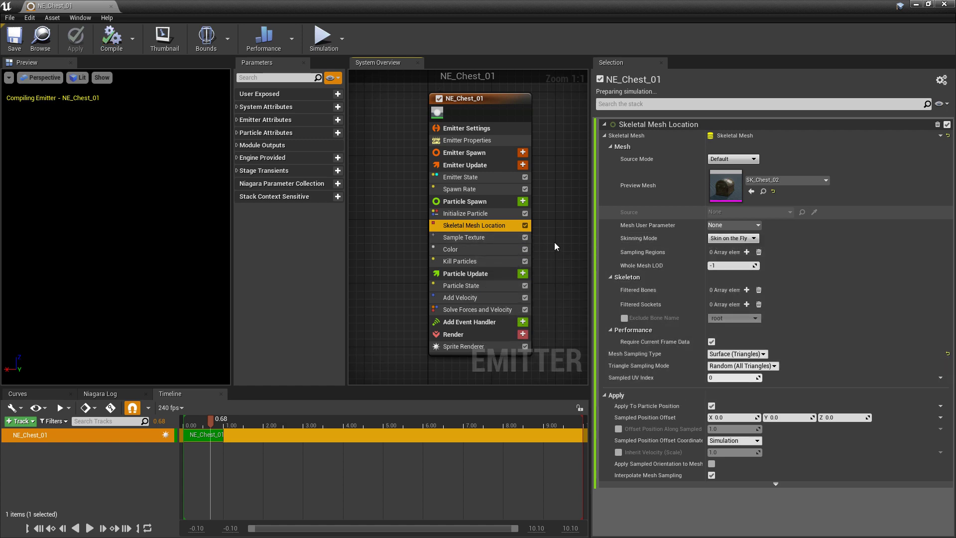
left_click(460, 238)
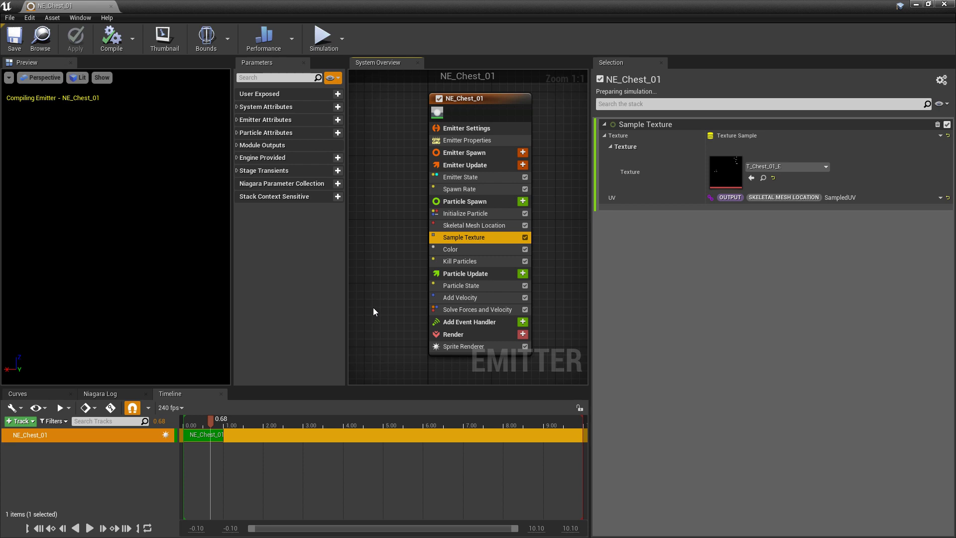
left_click(478, 262)
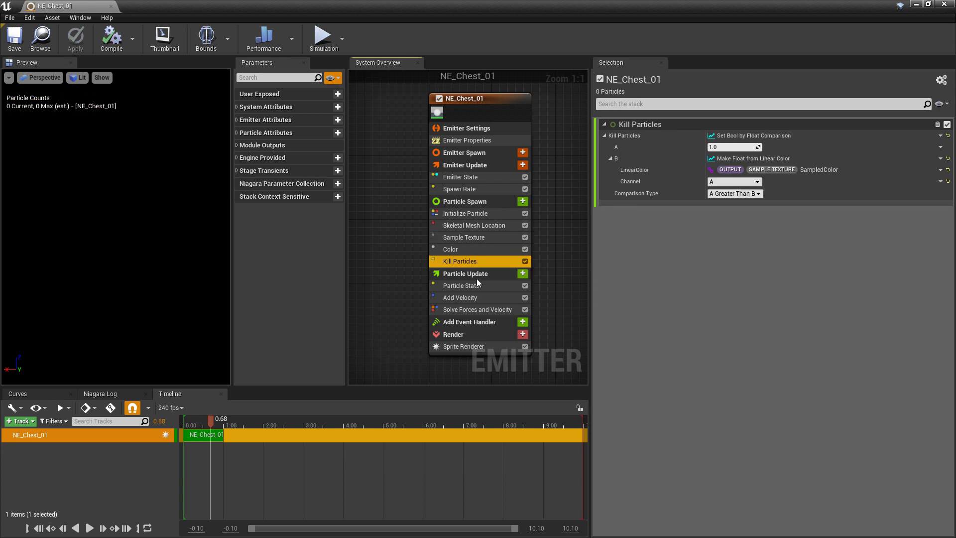
left_click(944, 4)
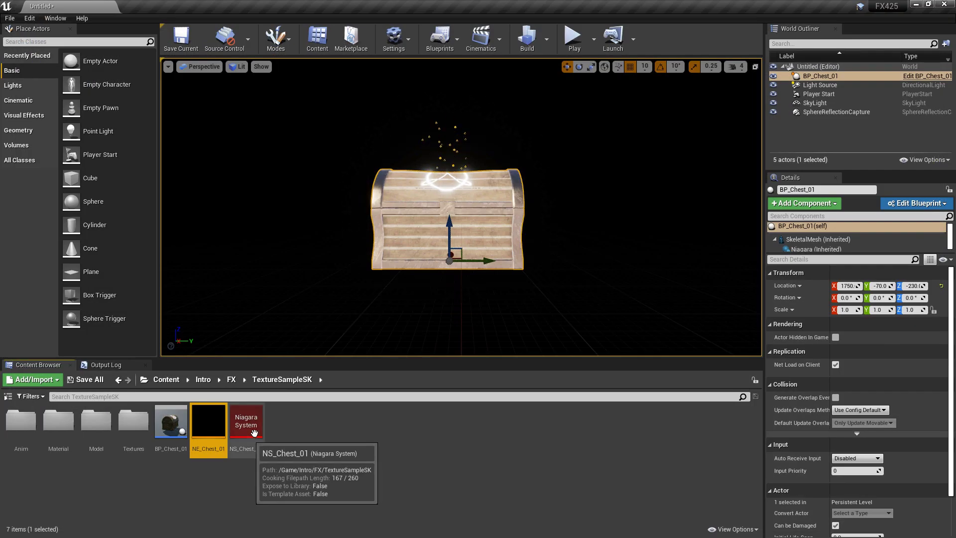
Reopen BP_Chest_01 and view the whole chest in its Viewport preview.
double_click(169, 427)
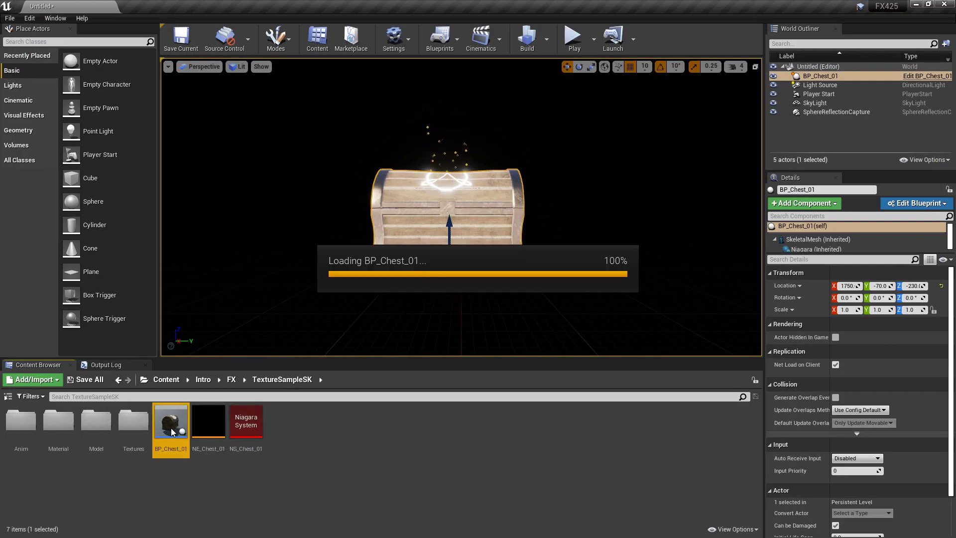
left_click(191, 63)
left_click_drag(379, 249, 314, 254)
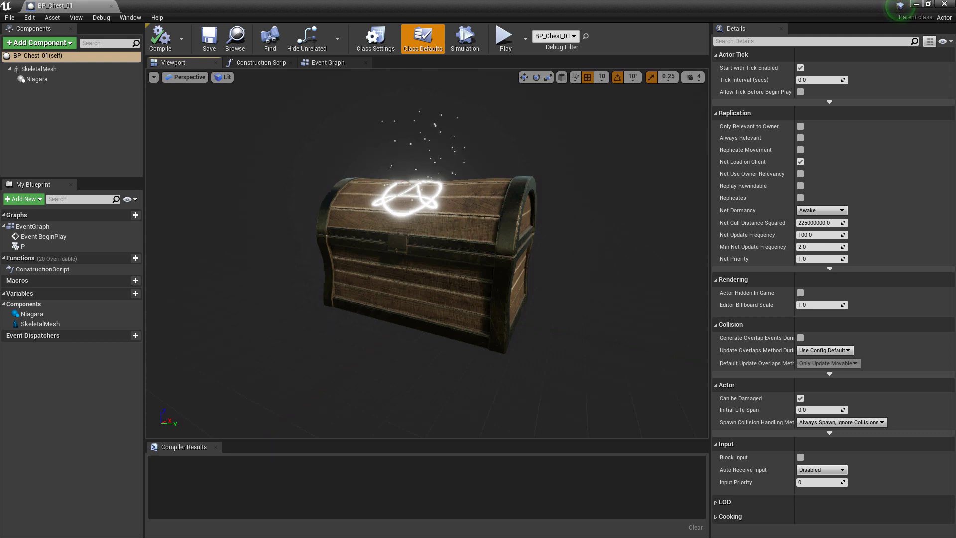